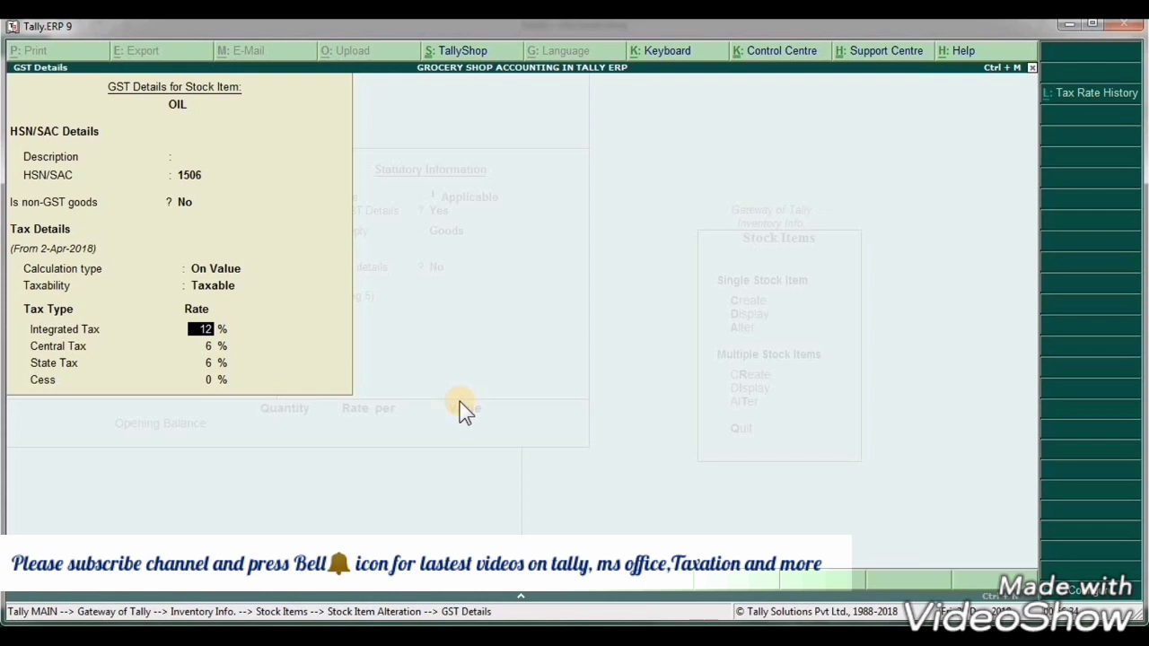
Accept the OIL item's GST details with 12% integrated tax and save the stock item alteration.
{"action": "key", "text": "Return"}
{"action": "key", "text": "Return"}
{"action": "key", "text": "Return"}
{"action": "key", "text": "Return"}
{"action": "key", "text": "Return"}
{"action": "key", "text": "Return"}
{"action": "key", "text": "Return"}
{"action": "key", "text": "Return"}
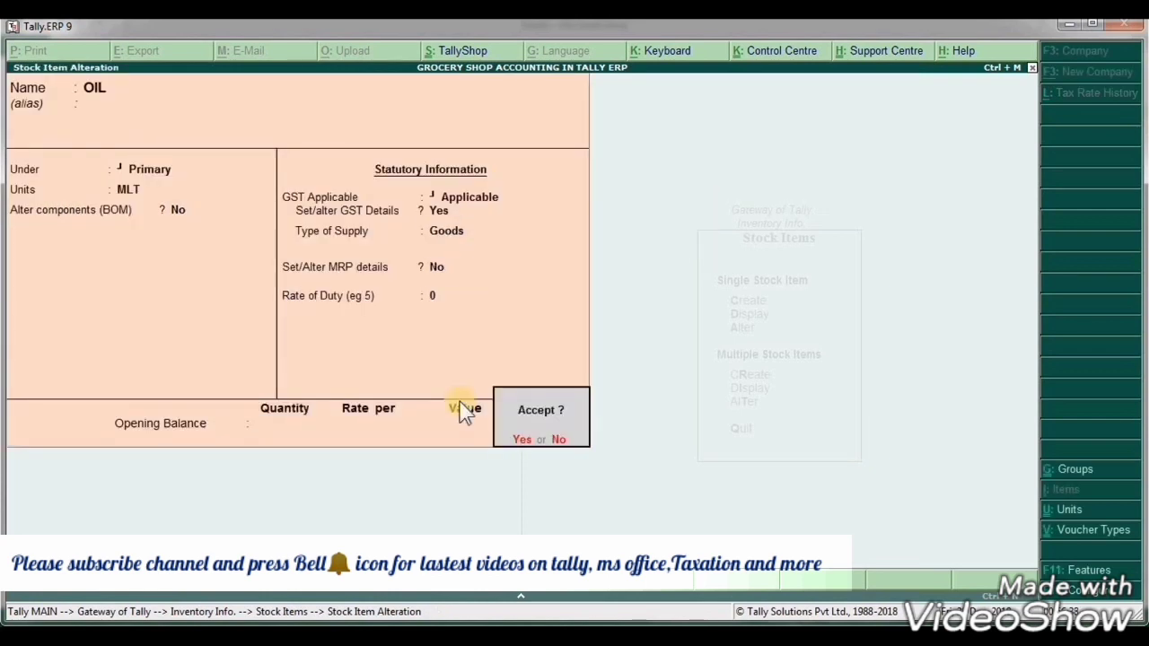
{"action": "key", "text": "Return"}
Return to the Gateway of Tally and start a new purchase voucher under Accounting Vouchers.
{"action": "key", "text": "Escape"}
{"action": "key", "text": "Escape"}
{"action": "key", "text": "Down"}
{"action": "key", "text": "Down"}
{"action": "key", "text": "Up"}
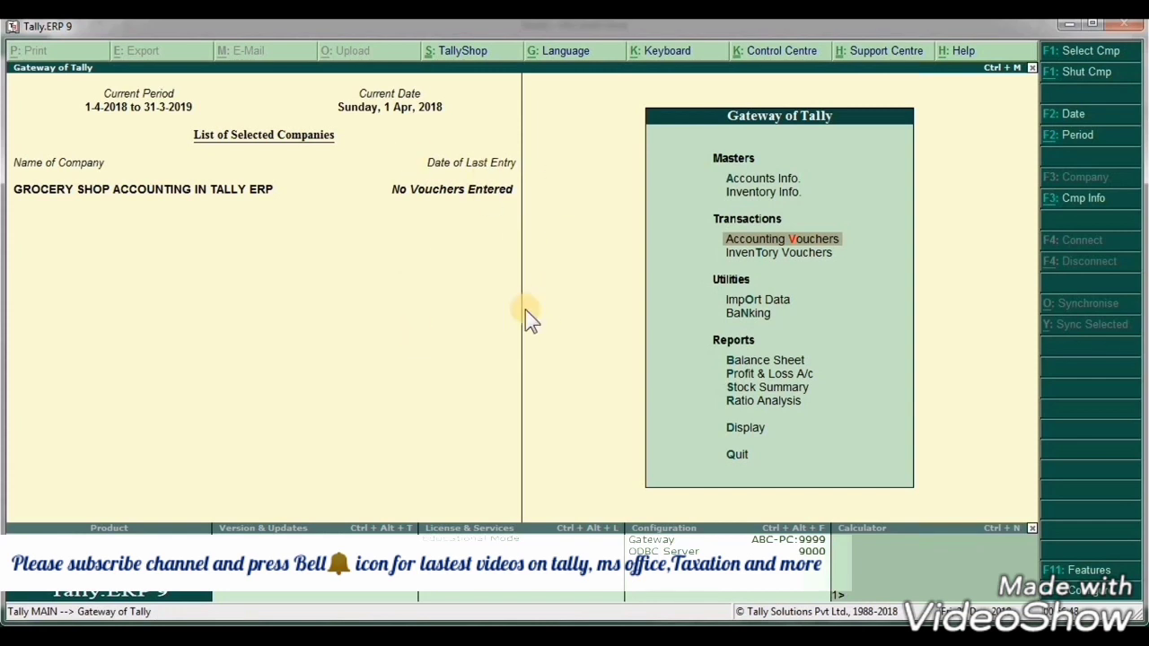
{"action": "key", "text": "Return"}
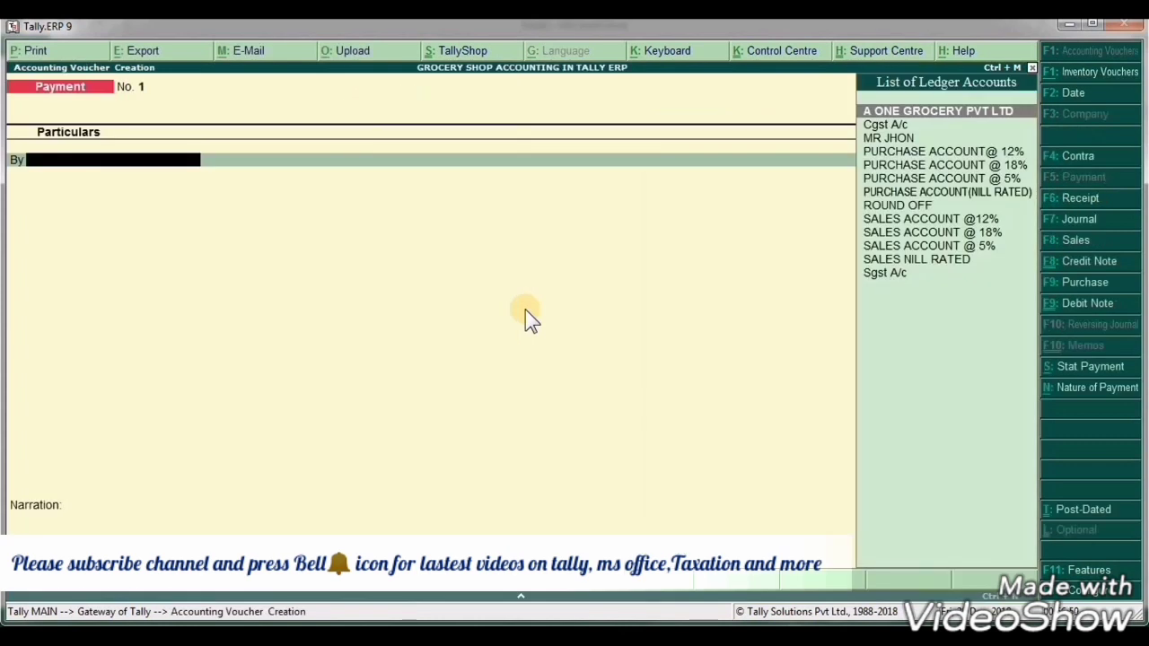
{"action": "left_click", "coordinate": [1083, 283]}
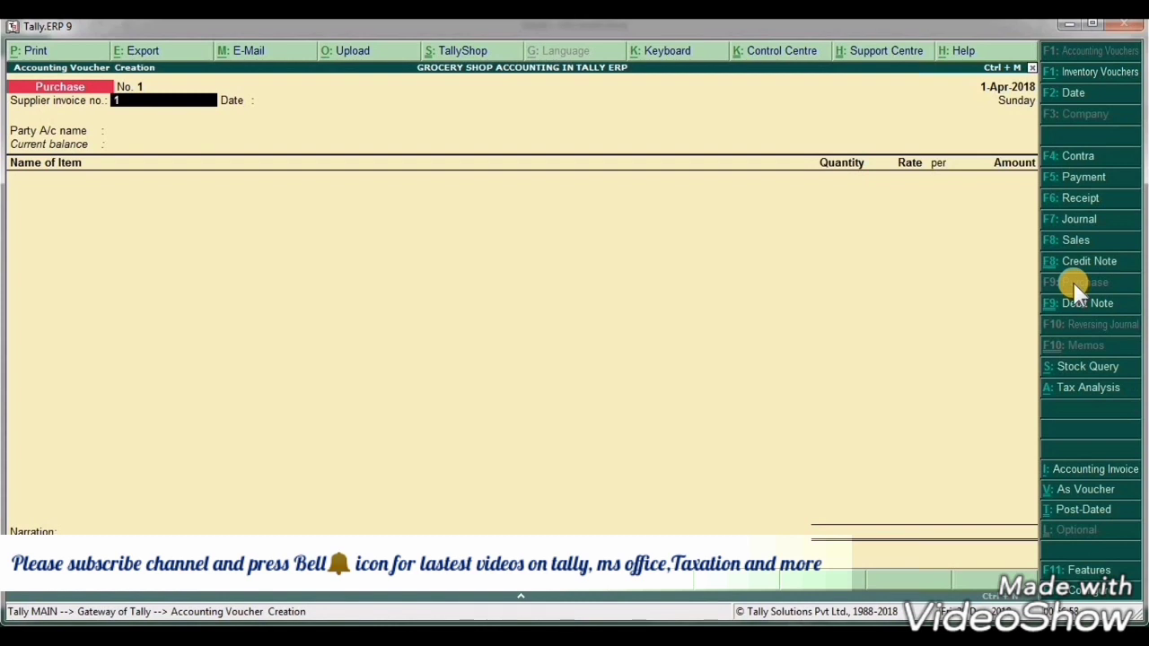
Fill the purchase voucher header with supplier invoice 1, dated 1-Apr-2018, and party A ONE GROCERY PVT LTD.
{"action": "key", "text": "Return"}
{"action": "key", "text": "Return"}
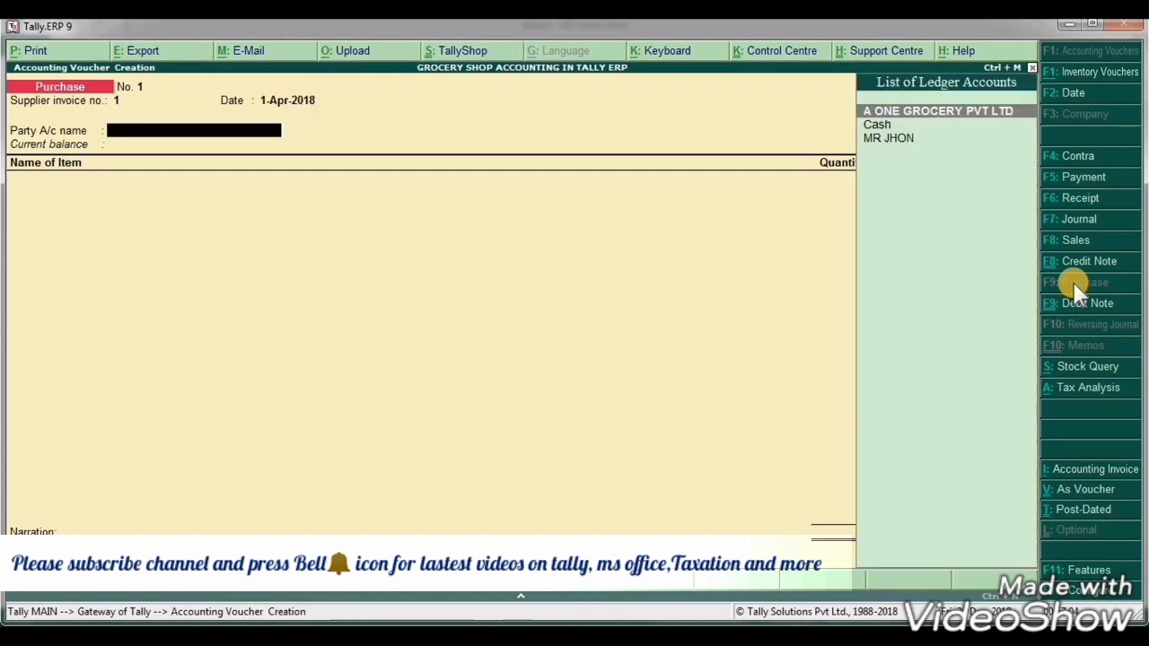
{"action": "key", "text": "Return"}
{"action": "key", "text": "Escape"}
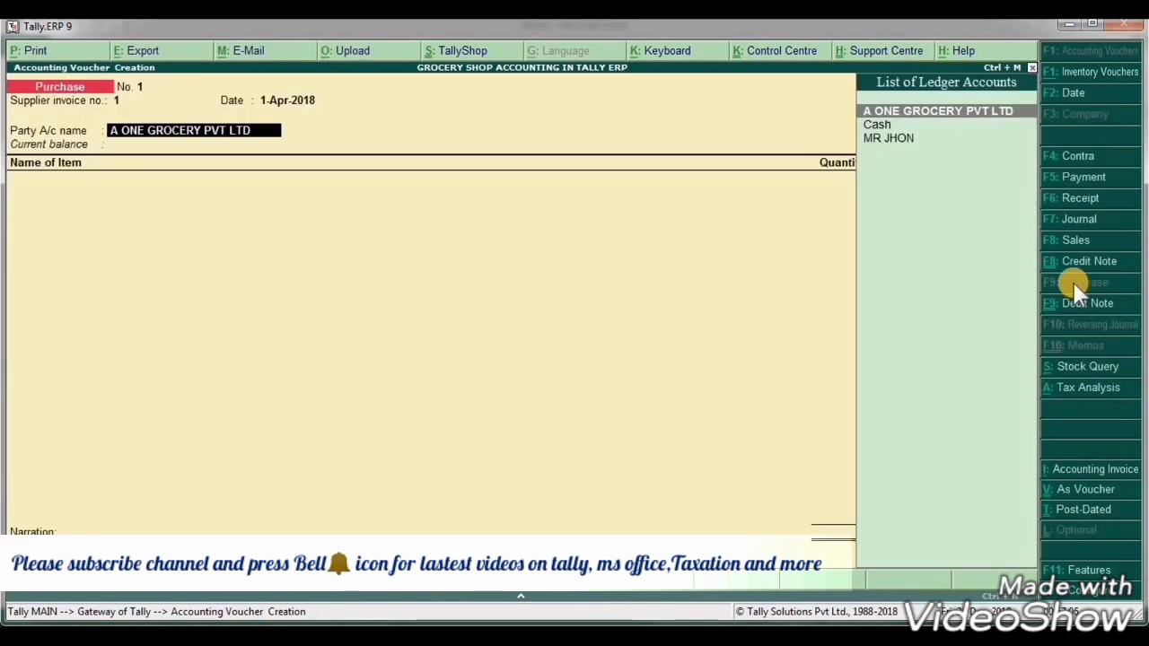
{"action": "key", "text": "Return"}
{"action": "key", "text": "Return"}
{"action": "key", "text": "Return"}
{"action": "key", "text": "Return"}
{"action": "key", "text": "Return"}
{"action": "key", "text": "Return"}
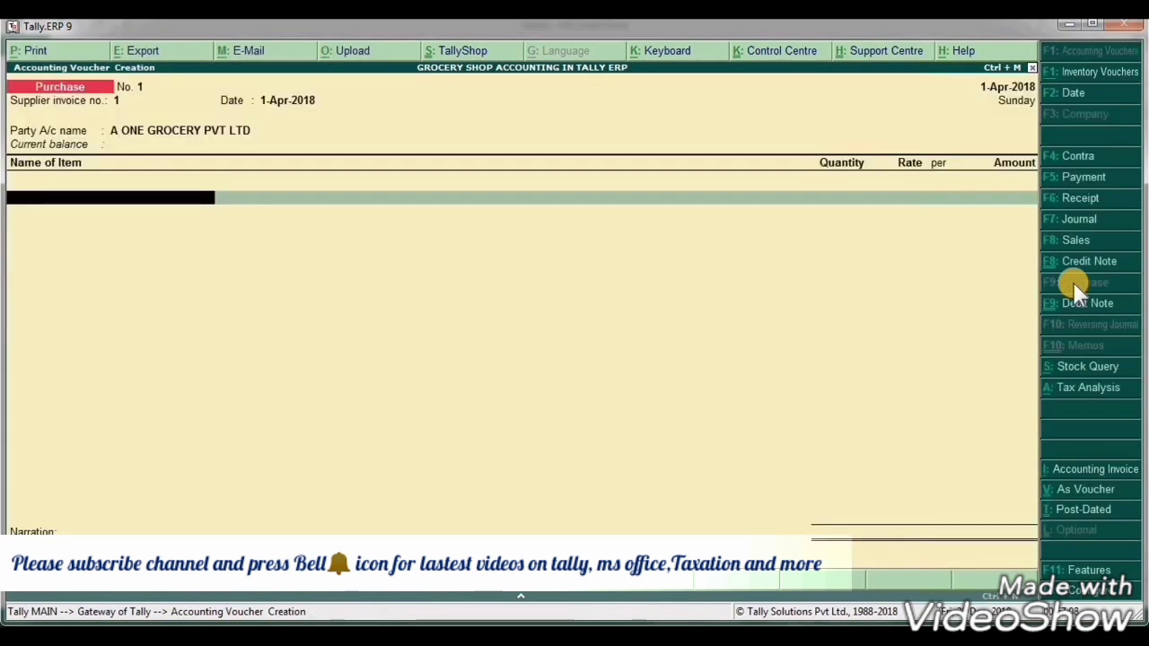
Configure the purchase invoice to use a common ledger account for item allocation and accept the remaining options.
{"action": "key", "text": "F12"}
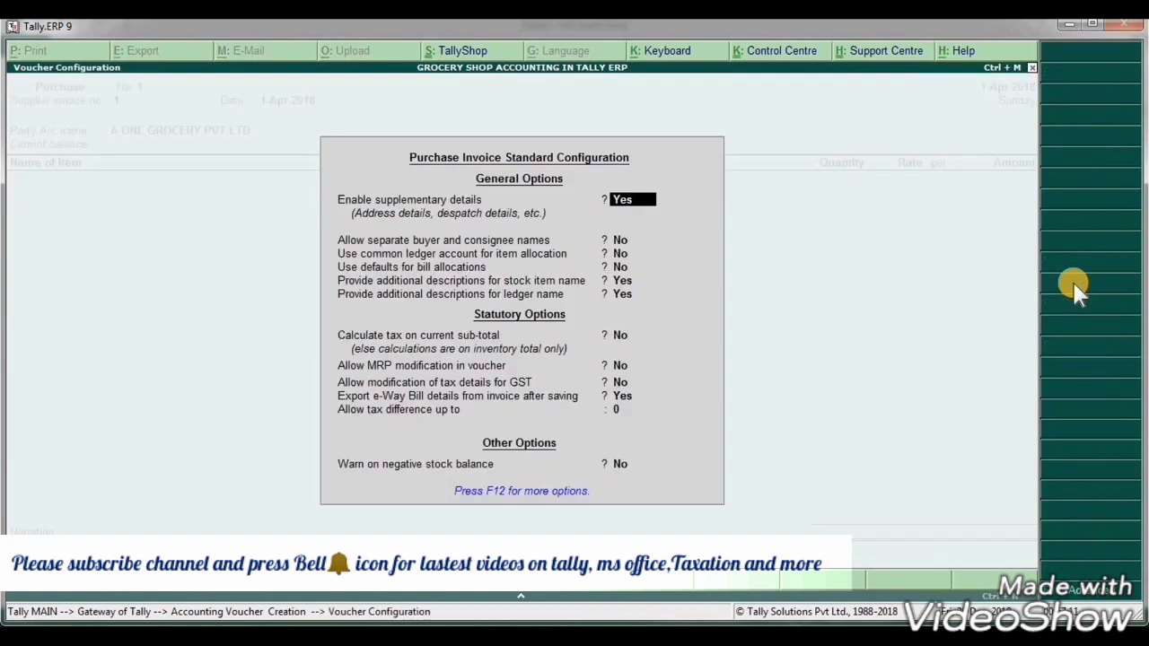
{"action": "key", "text": "Return"}
{"action": "key", "text": "Return"}
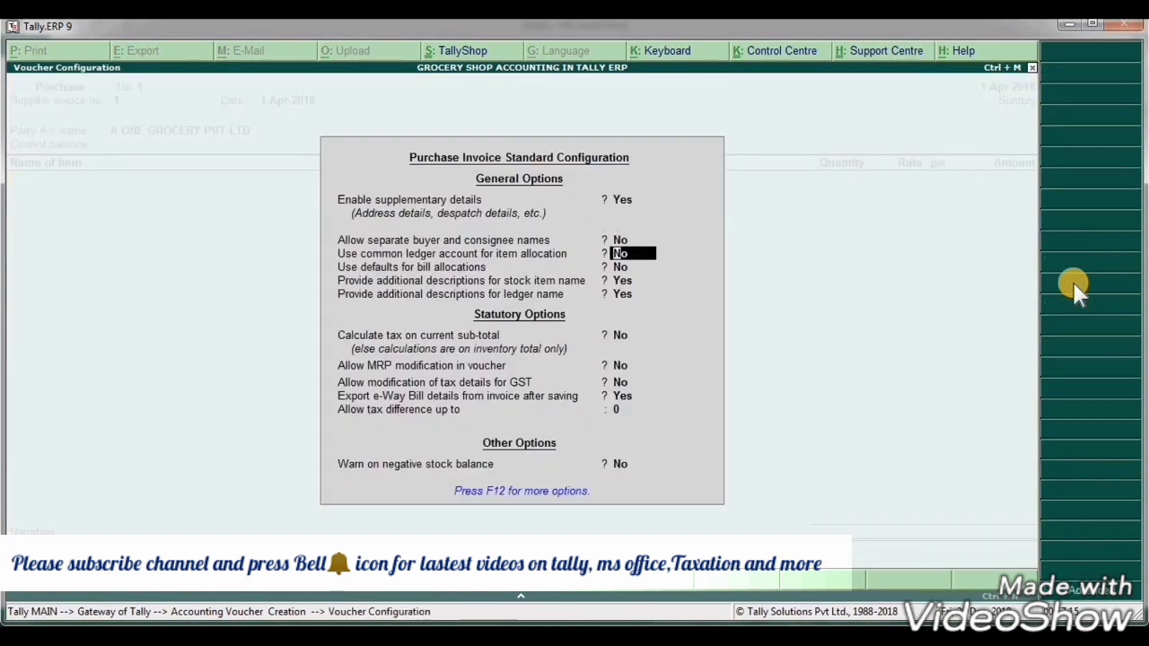
{"action": "key", "text": "Return"}
{"action": "key", "text": "Return"}
{"action": "key", "text": "Return"}
{"action": "key", "text": "Return"}
{"action": "key", "text": "Return"}
{"action": "key", "text": "Return"}
{"action": "key", "text": "Return"}
{"action": "key", "text": "Return"}
{"action": "key", "text": "Return"}
{"action": "key", "text": "Return"}
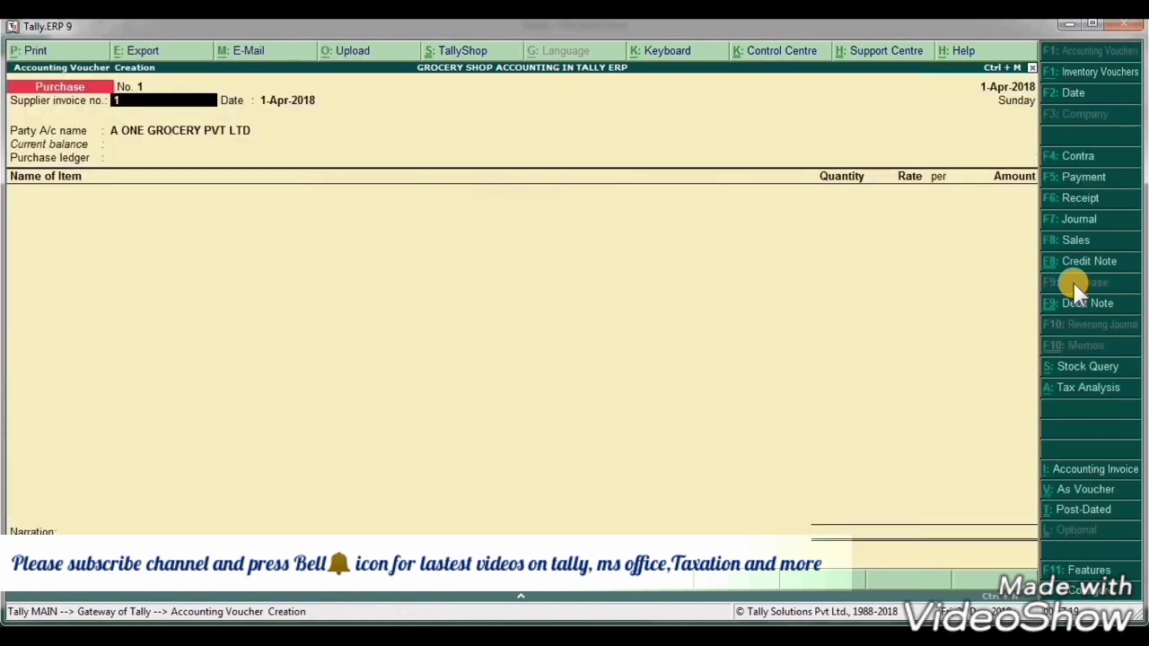
Keep the invoice number, date and party, and choose PURCHASE ACCOUNT @ 18% as the purchase ledger.
{"action": "key", "text": "Return"}
{"action": "key", "text": "Return"}
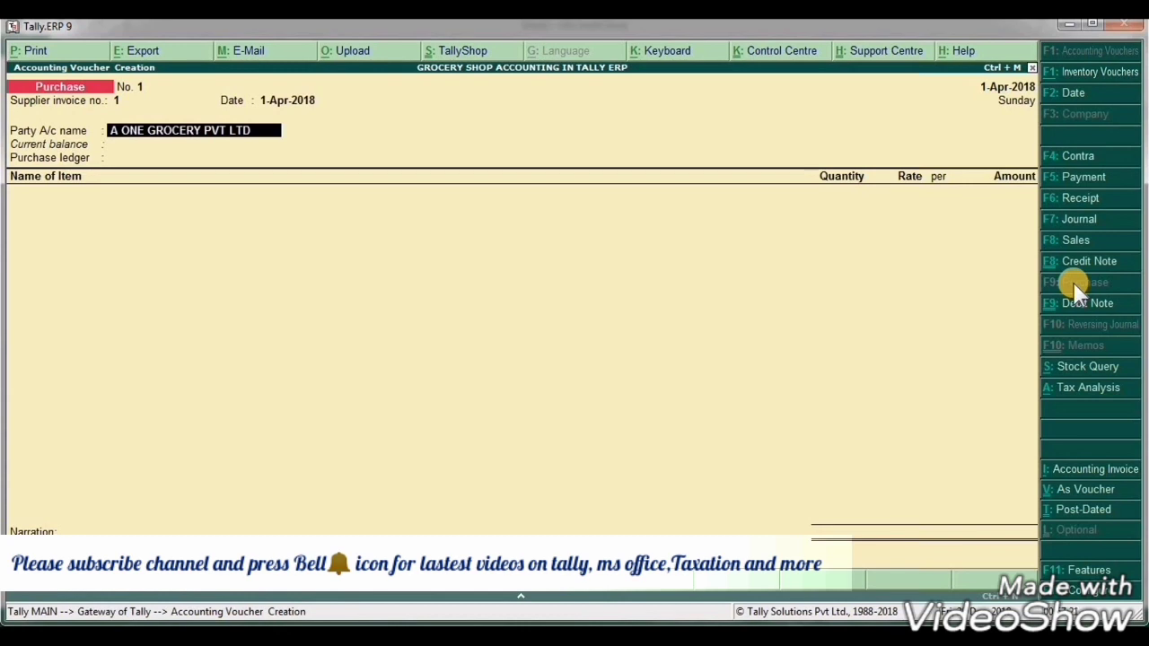
{"action": "key", "text": "Return"}
{"action": "key", "text": "Return"}
{"action": "key", "text": "Return"}
{"action": "key", "text": "Return"}
{"action": "key", "text": "Return"}
{"action": "key", "text": "Return"}
{"action": "key", "text": "Return"}
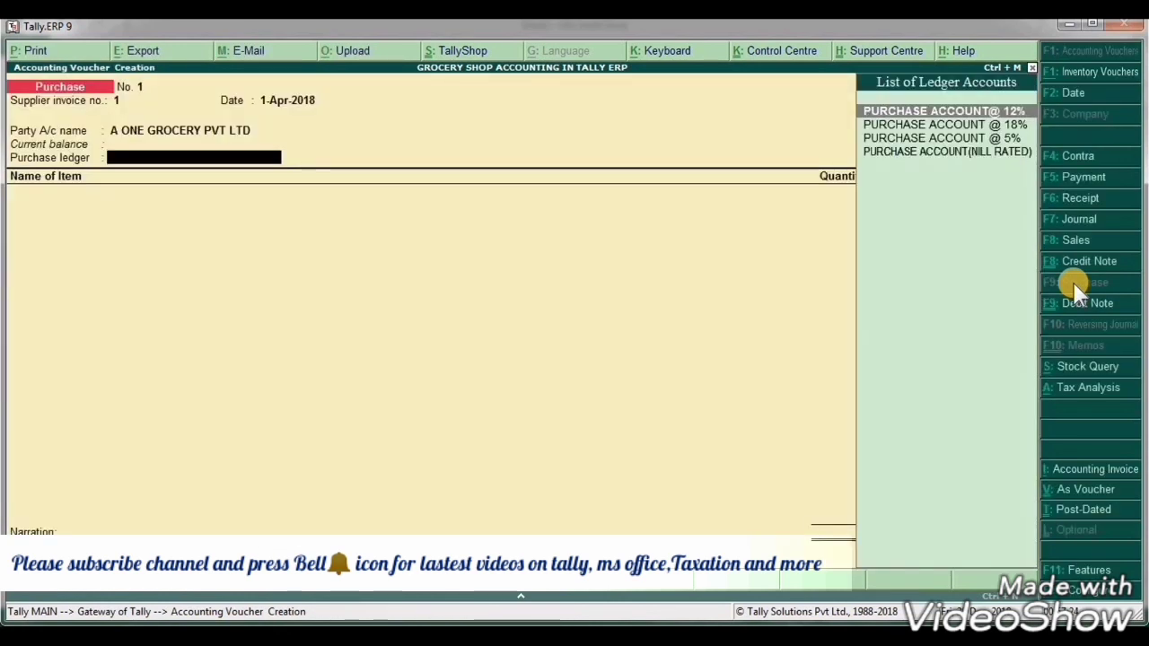
{"action": "key", "text": "Down"}
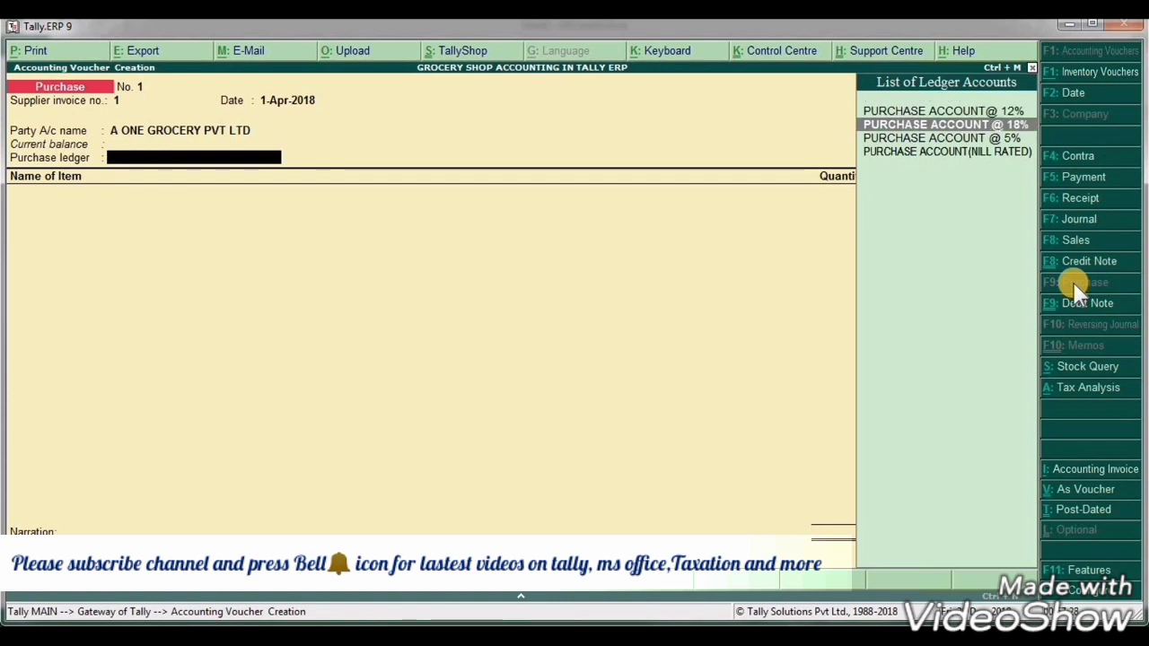
{"action": "key", "text": "Return"}
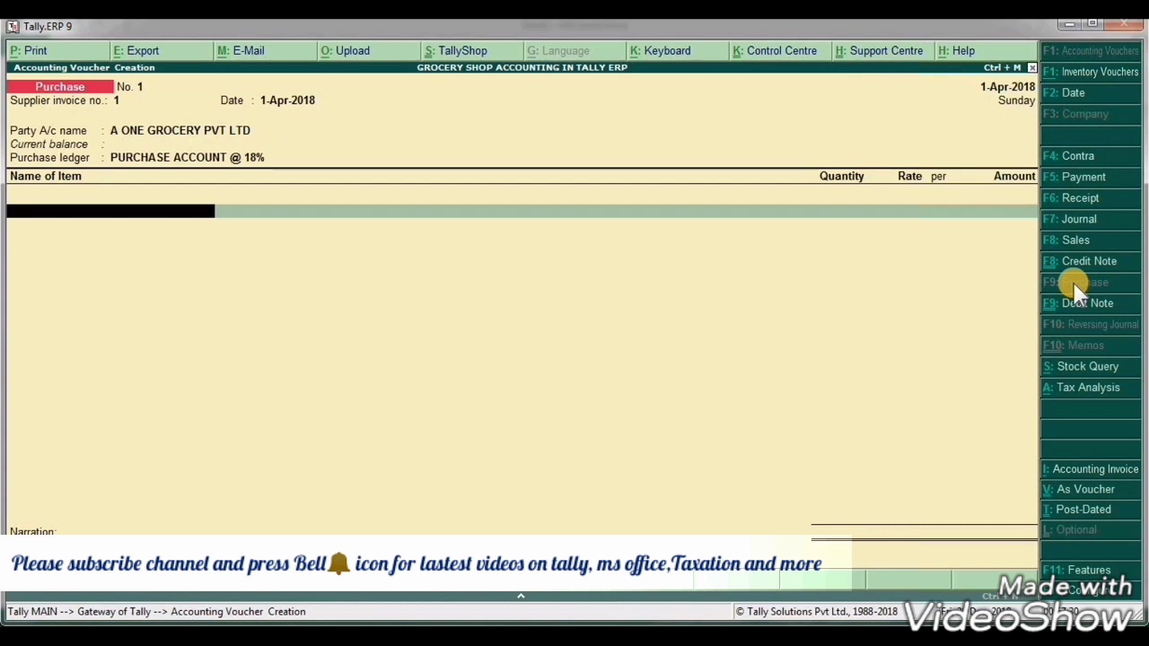
Look up the 18% item in the Excel purchase list and add CUSTORD POWDER to the Tally voucher.
{"action": "key", "text": "alt+Tab"}
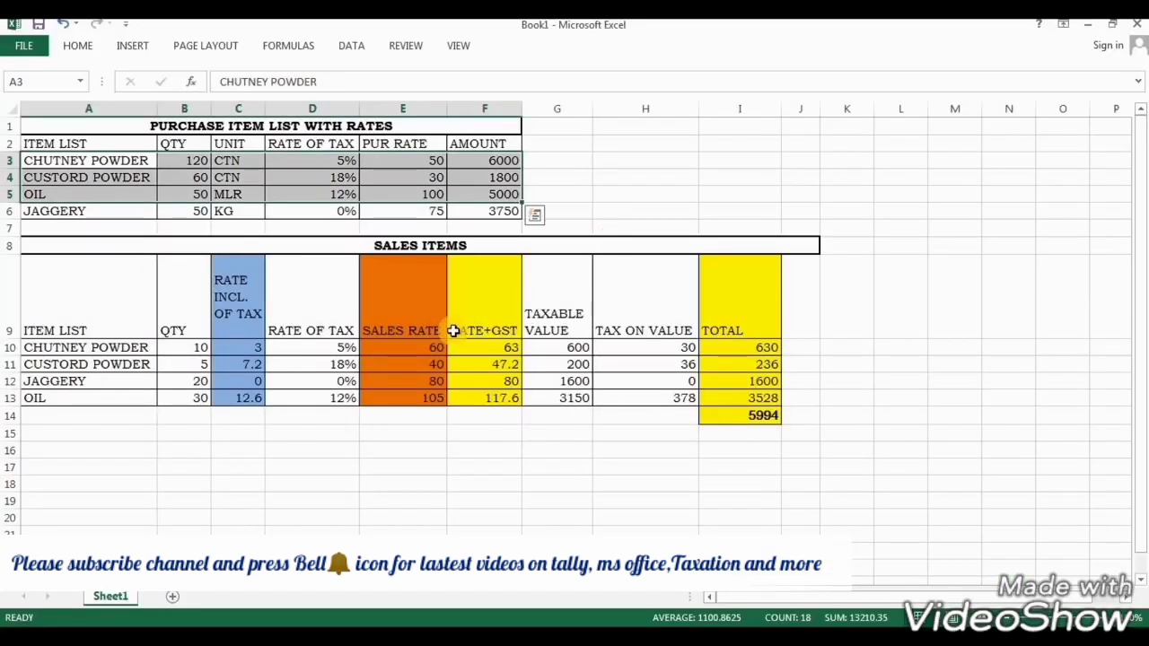
{"action": "left_click", "coordinate": [458, 328]}
{"action": "left_click_drag", "start_coordinate": [110, 177], "coordinate": [499, 175]}
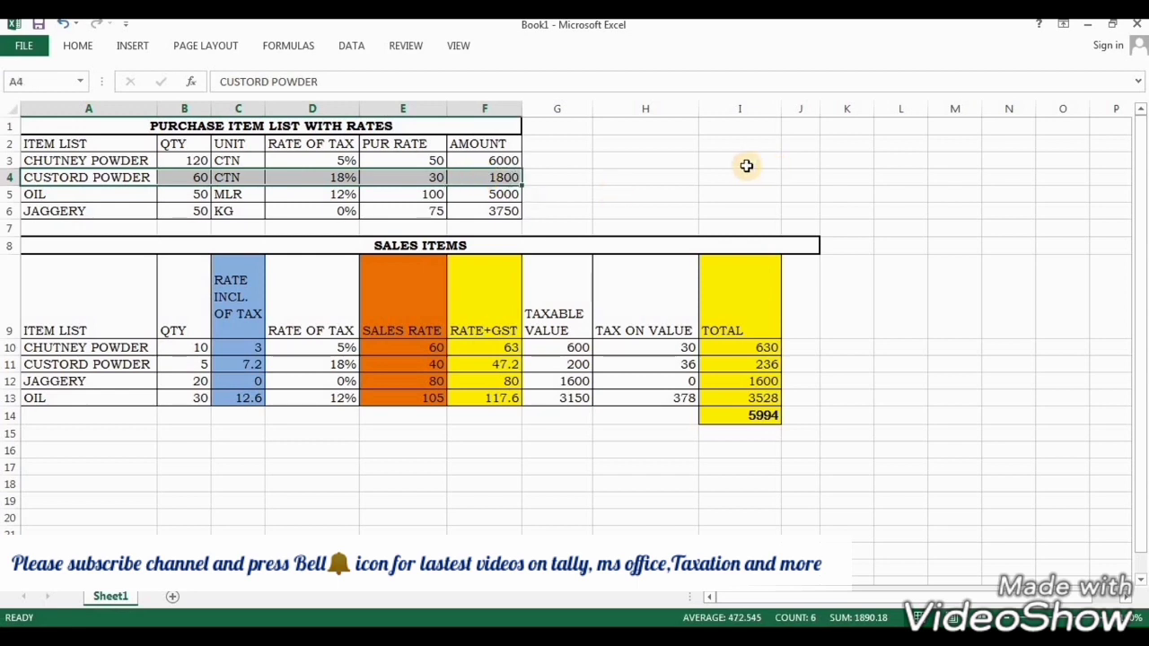
{"action": "key", "text": "alt+Tab"}
{"action": "type", "text": "cu"}
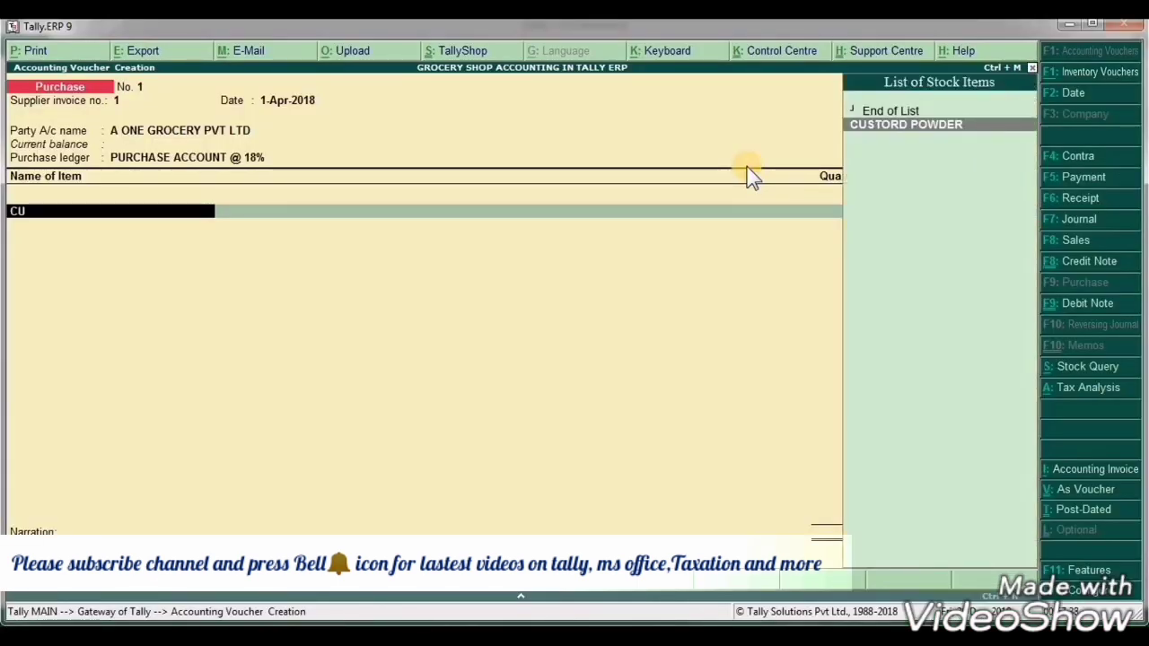
{"action": "key", "text": "Return"}
{"action": "key", "text": "Return"}
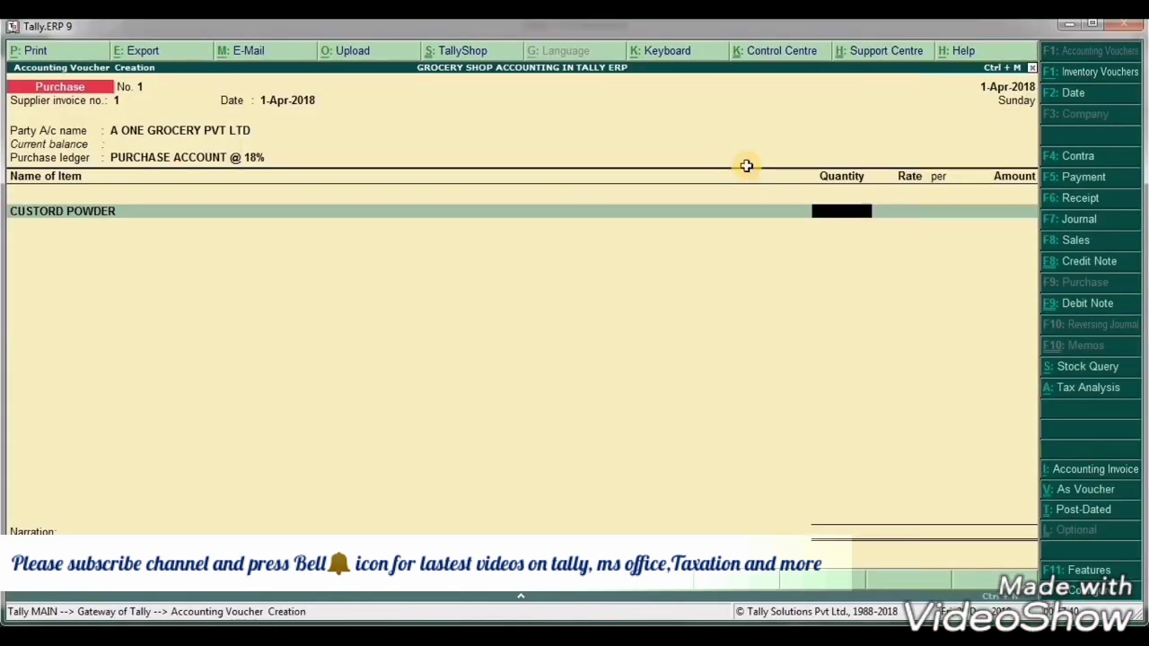
Check the custord powder row in Excel and enter 60 CTN at a rate of 30 in the Tally voucher.
{"action": "key", "text": "alt+Tab"}
{"action": "left_click", "coordinate": [745, 166]}
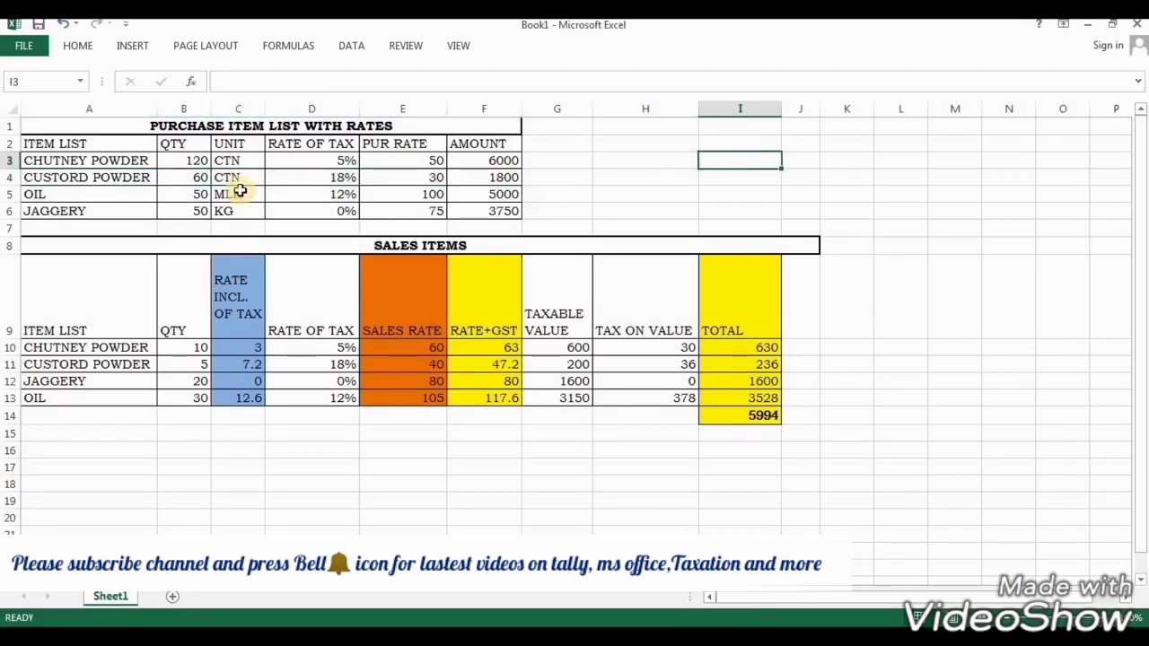
{"action": "left_click", "coordinate": [192, 177]}
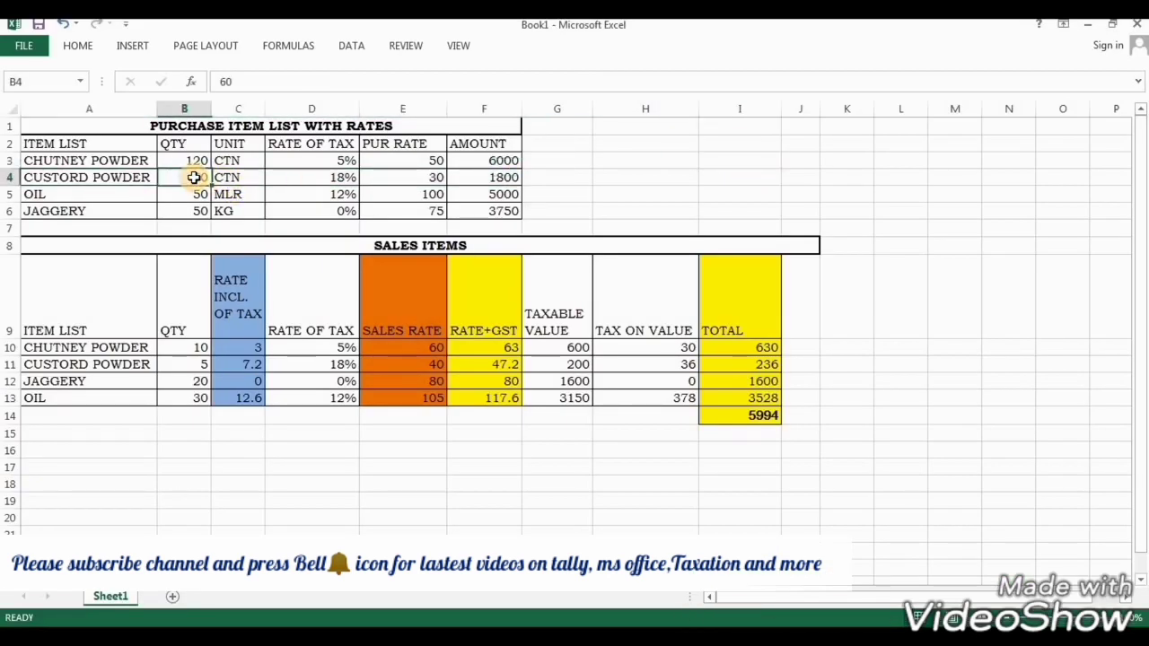
{"action": "left_click", "coordinate": [411, 180]}
{"action": "key", "text": "alt+Tab"}
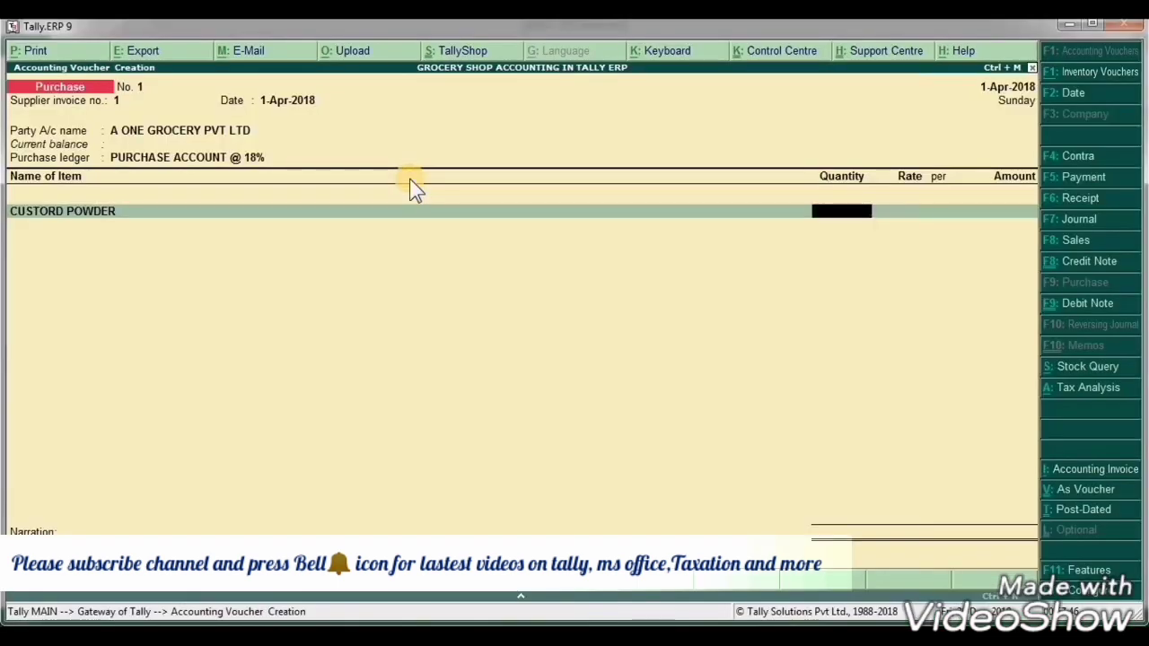
{"action": "type", "text": "60"}
{"action": "key", "text": "Return"}
{"action": "type", "text": "30"}
{"action": "key", "text": "Return"}
{"action": "key", "text": "Return"}
{"action": "key", "text": "Return"}
{"action": "key", "text": "Return"}
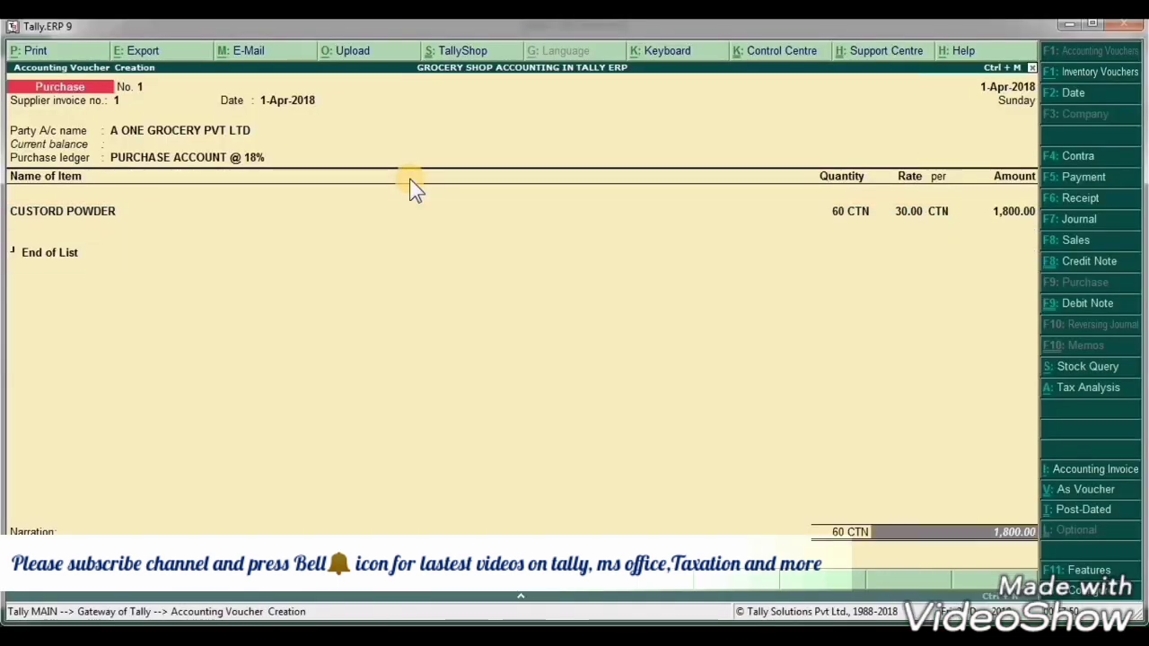
Add the Cgst A/c and Sgst A/c tax ledgers below the CUSTORD POWDER item.
{"action": "type", "text": "cg"}
{"action": "key", "text": "Return"}
{"action": "key", "text": "Return"}
{"action": "key", "text": "Return"}
{"action": "type", "text": "sg"}
{"action": "key", "text": "Return"}
{"action": "key", "text": "Return"}
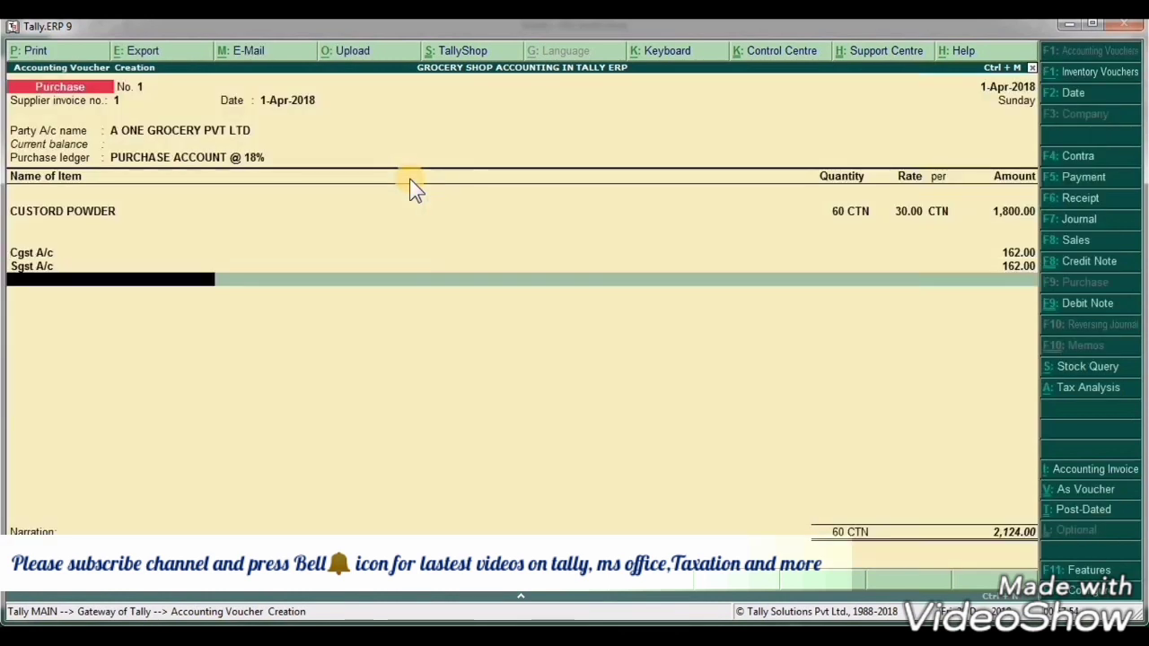
Finish the ledger list, accept the remaining voucher details and save purchase voucher 1.
{"action": "key", "text": "Return"}
{"action": "key", "text": "Return"}
{"action": "key", "text": "Return"}
{"action": "key", "text": "Return"}
{"action": "key", "text": "Return"}
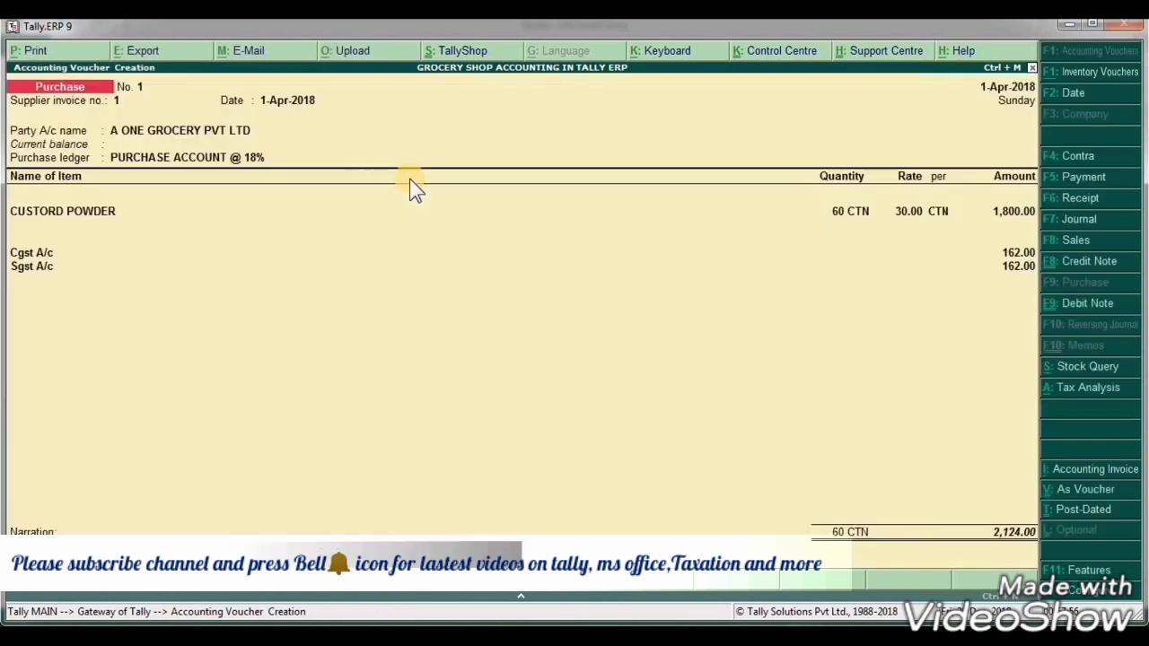
{"action": "key", "text": "Return"}
{"action": "key", "text": "Return"}
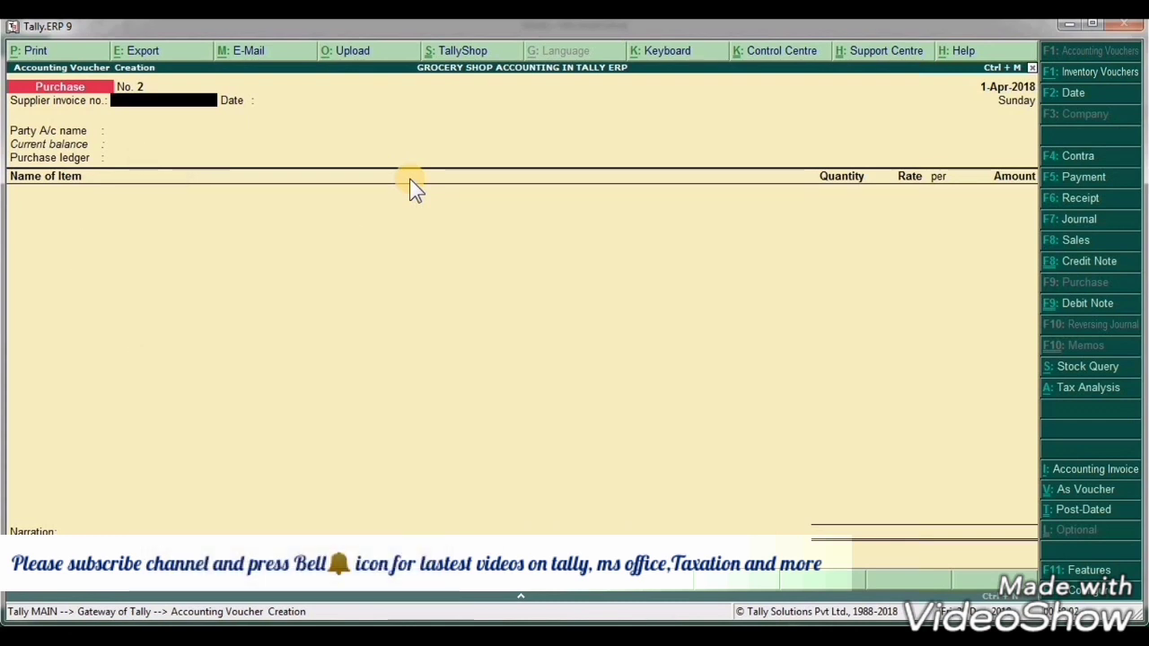
Configure the purchase invoice not to use a common ledger account for item allocation.
{"action": "key", "text": "F12"}
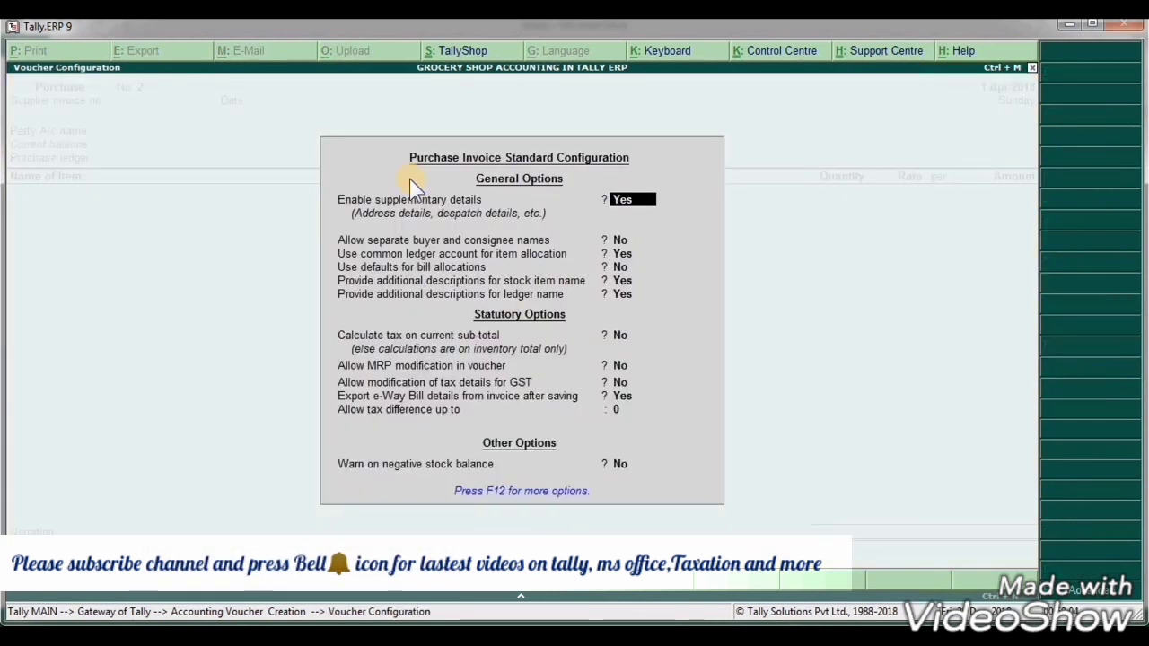
{"action": "key", "text": "Return"}
{"action": "key", "text": "Return"}
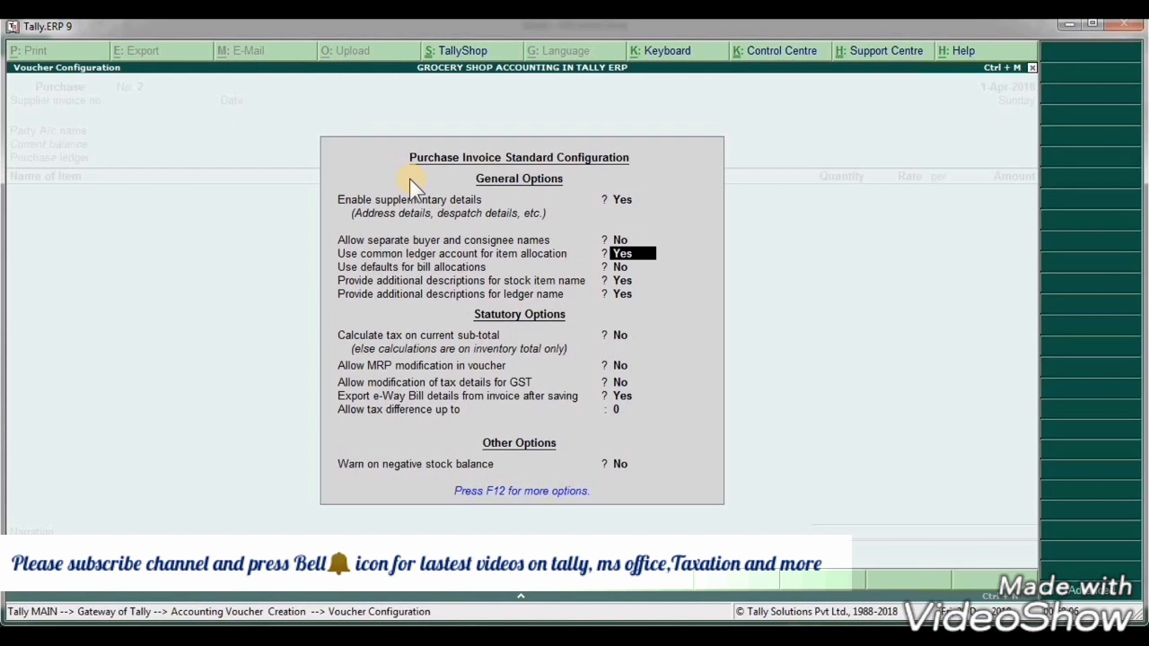
{"action": "key", "text": "n"}
{"action": "key", "text": "Return"}
{"action": "key", "text": "Return"}
{"action": "key", "text": "Return"}
{"action": "key", "text": "Return"}
{"action": "key", "text": "Return"}
{"action": "key", "text": "Return"}
{"action": "key", "text": "Return"}
{"action": "key", "text": "Return"}
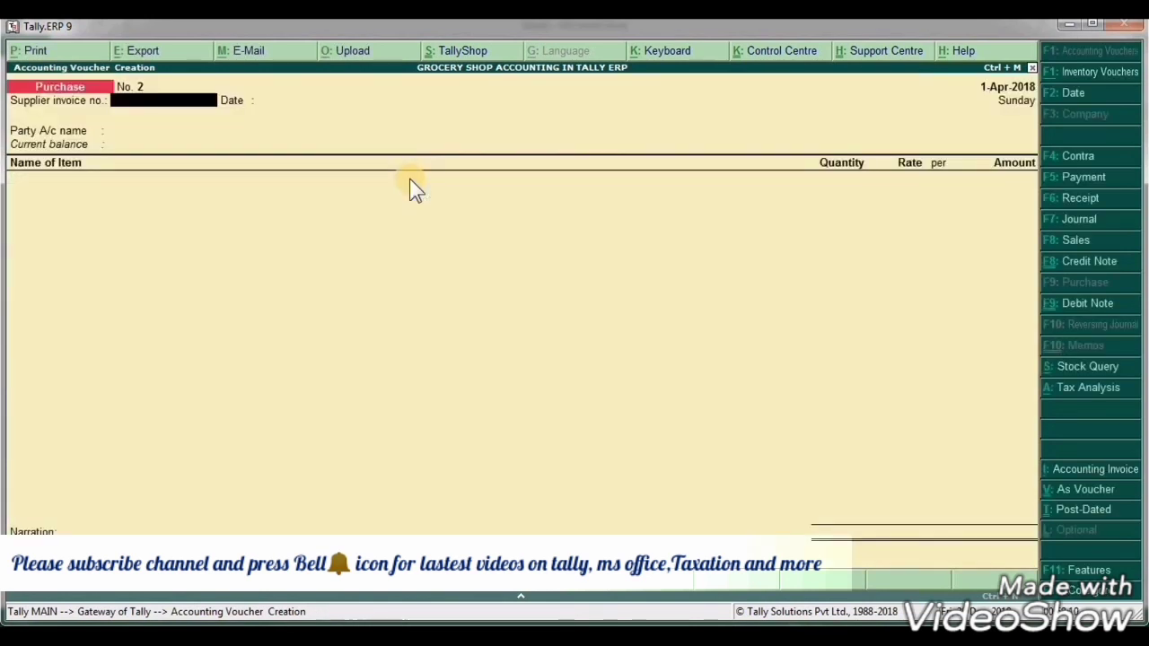
Enter supplier invoice number 2, dated 1-Apr-2018, with A ONE GROCERY PVT LTD as the party.
{"action": "type", "text": "2"}
{"action": "key", "text": "Return"}
{"action": "key", "text": "Return"}
{"action": "key", "text": "Return"}
{"action": "key", "text": "Return"}
{"action": "key", "text": "Return"}
{"action": "key", "text": "Return"}
{"action": "key", "text": "Return"}
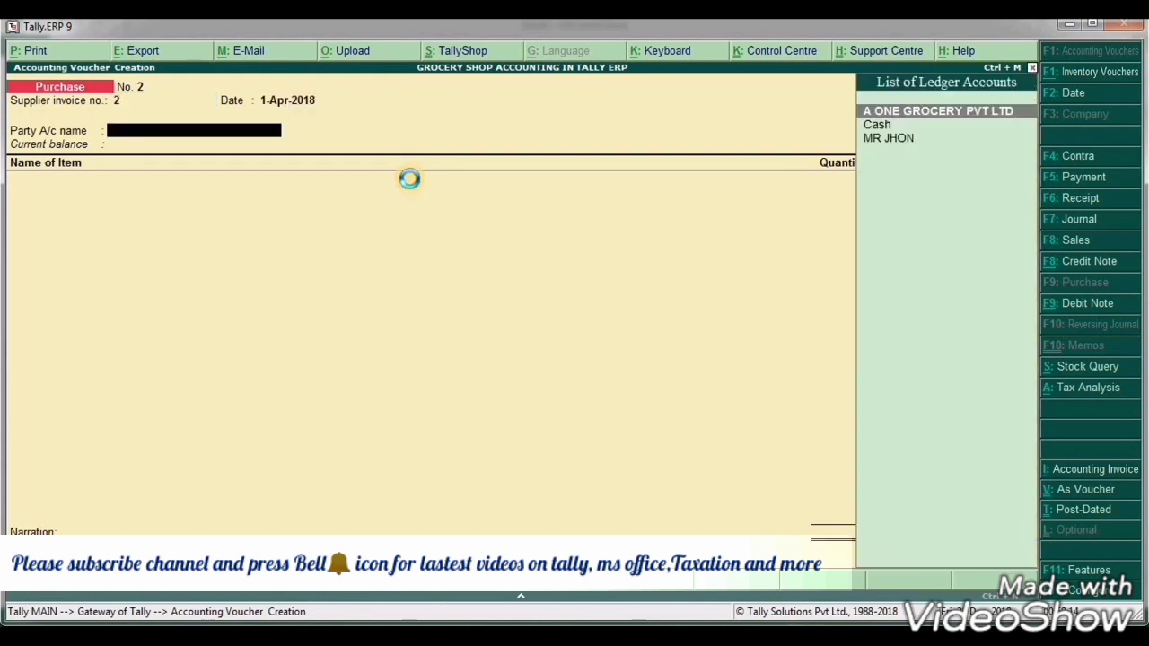
{"action": "key", "text": "Return"}
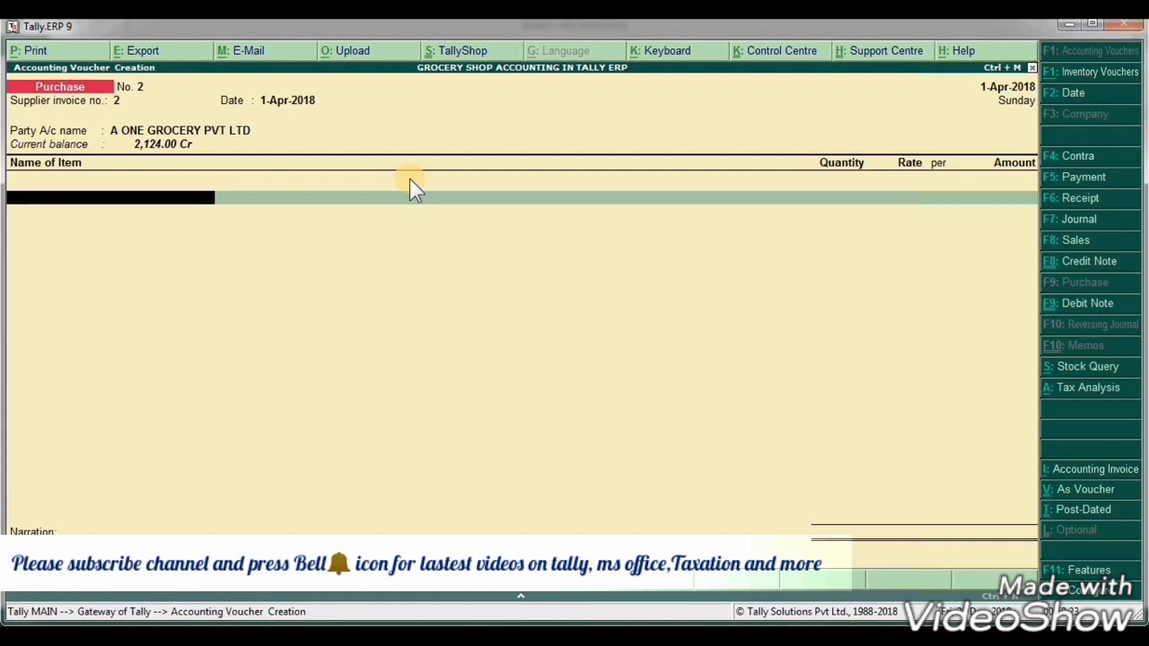
Look up the first item in the Excel purchase list and add CHUTNEY POWDER to the Tally voucher.
{"action": "key", "text": "alt+Tab"}
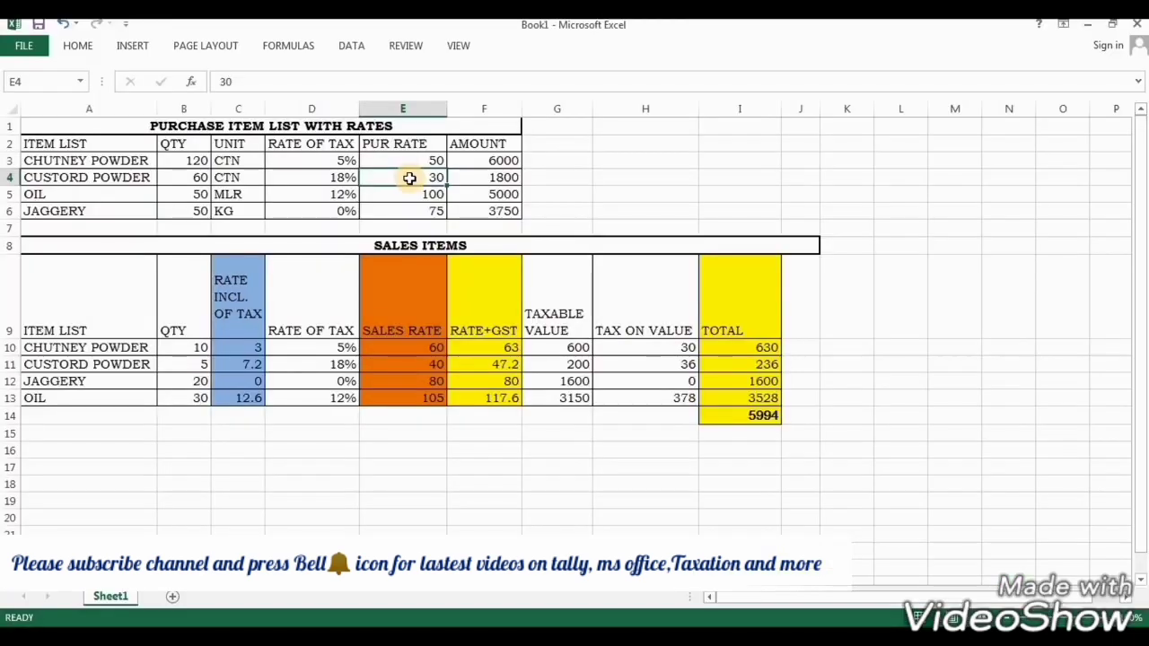
{"action": "left_click", "coordinate": [116, 158]}
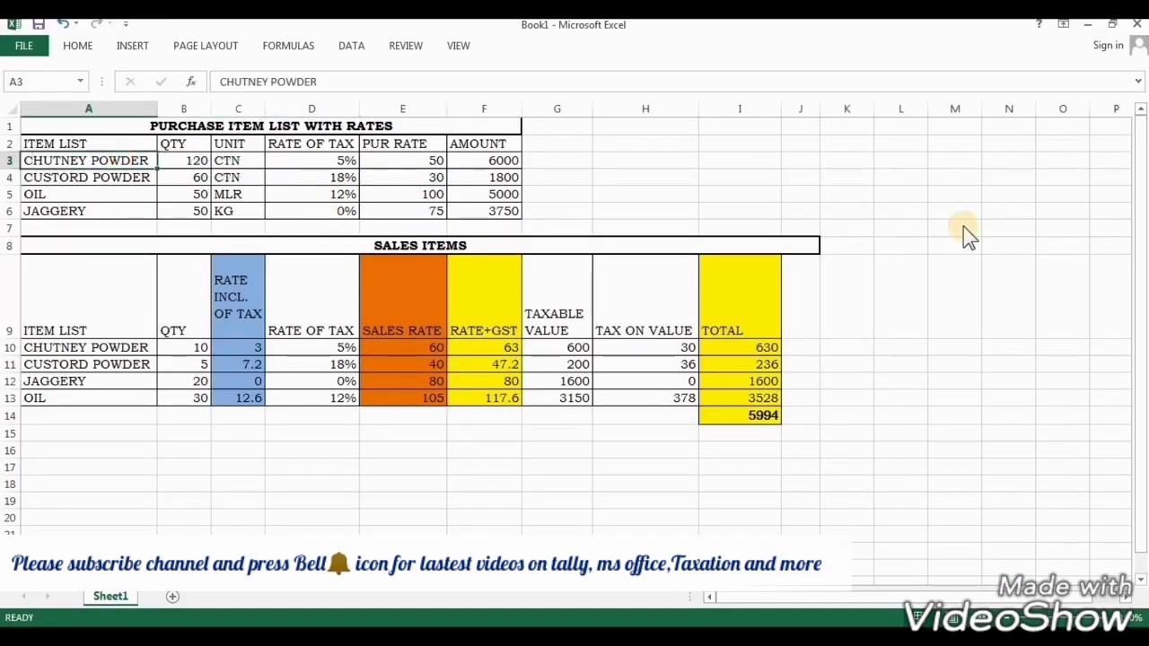
{"action": "key", "text": "alt+Tab"}
{"action": "type", "text": "CHU"}
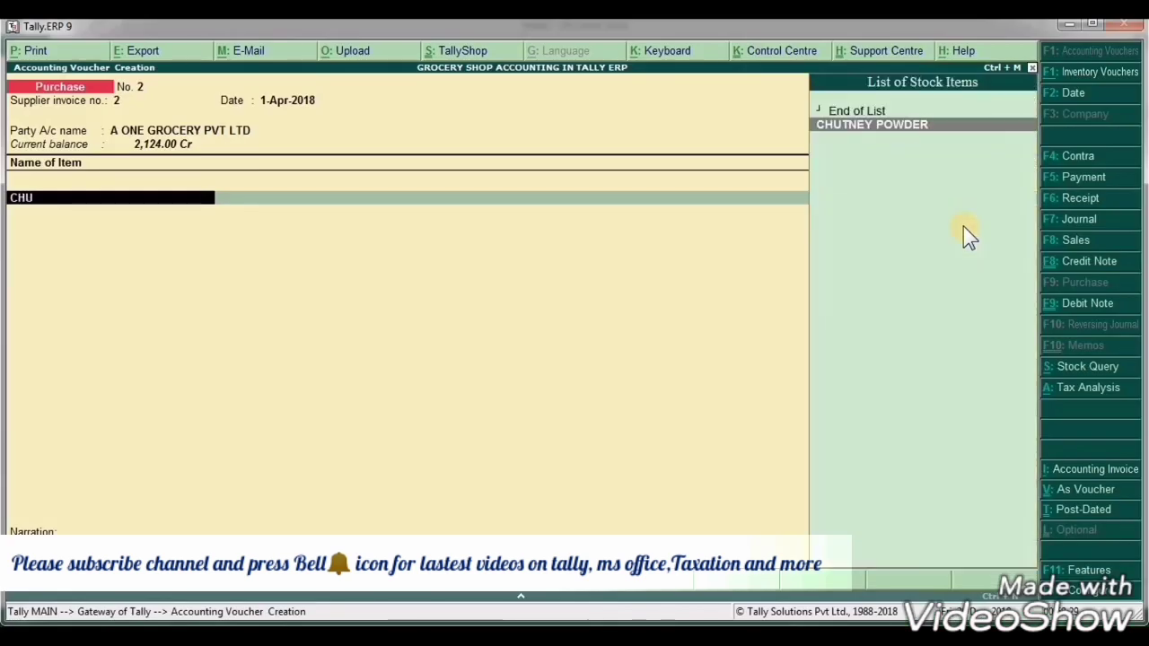
{"action": "key", "text": "Return"}
Set CHUTNEY POWDER's quantity to 120 CTN and its rate to 50.00, as given in the Excel purchase list.
{"action": "key", "text": "alt+Tab"}
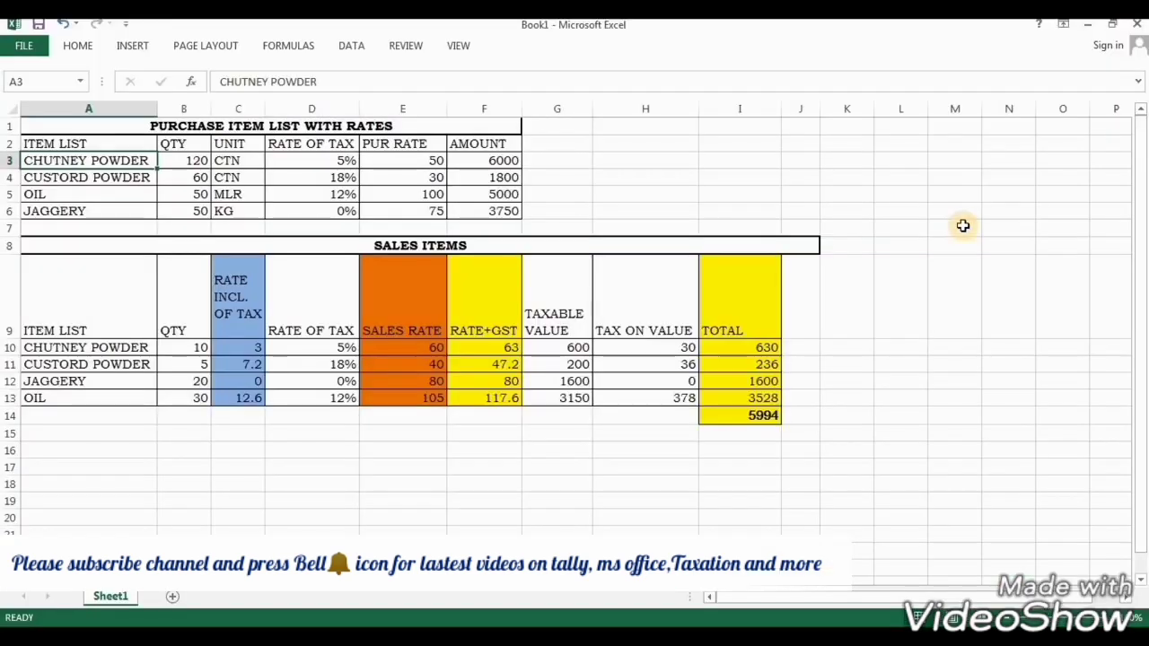
{"action": "key", "text": "alt+Tab"}
{"action": "type", "text": "120"}
{"action": "key", "text": "Return"}
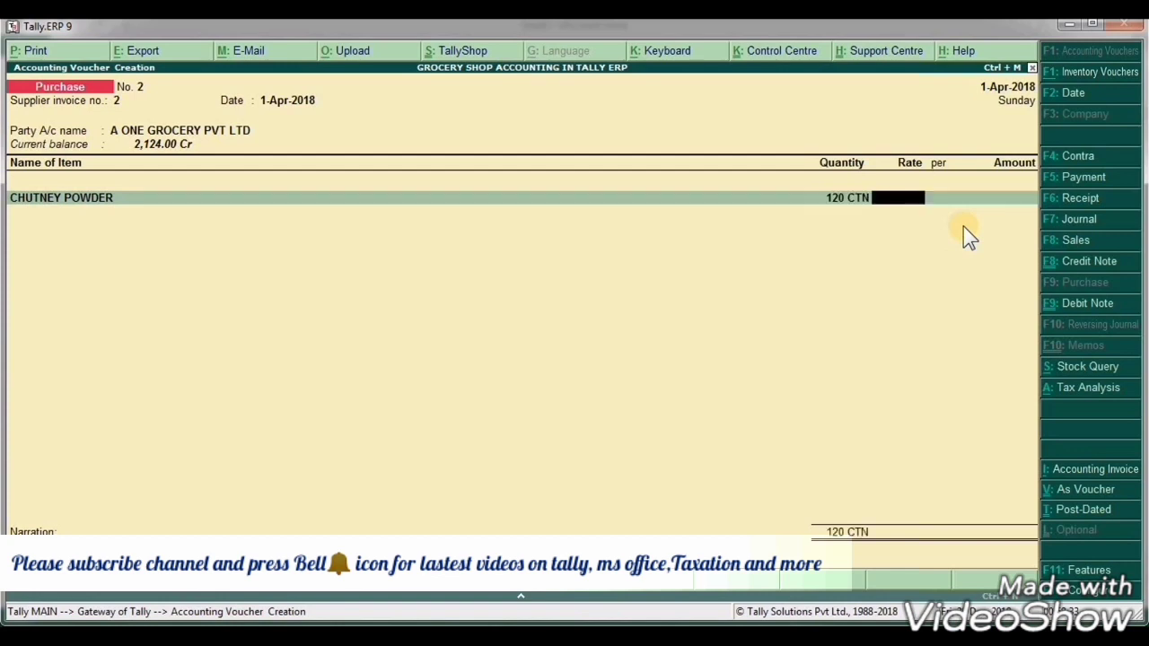
{"action": "key", "text": "alt+Tab"}
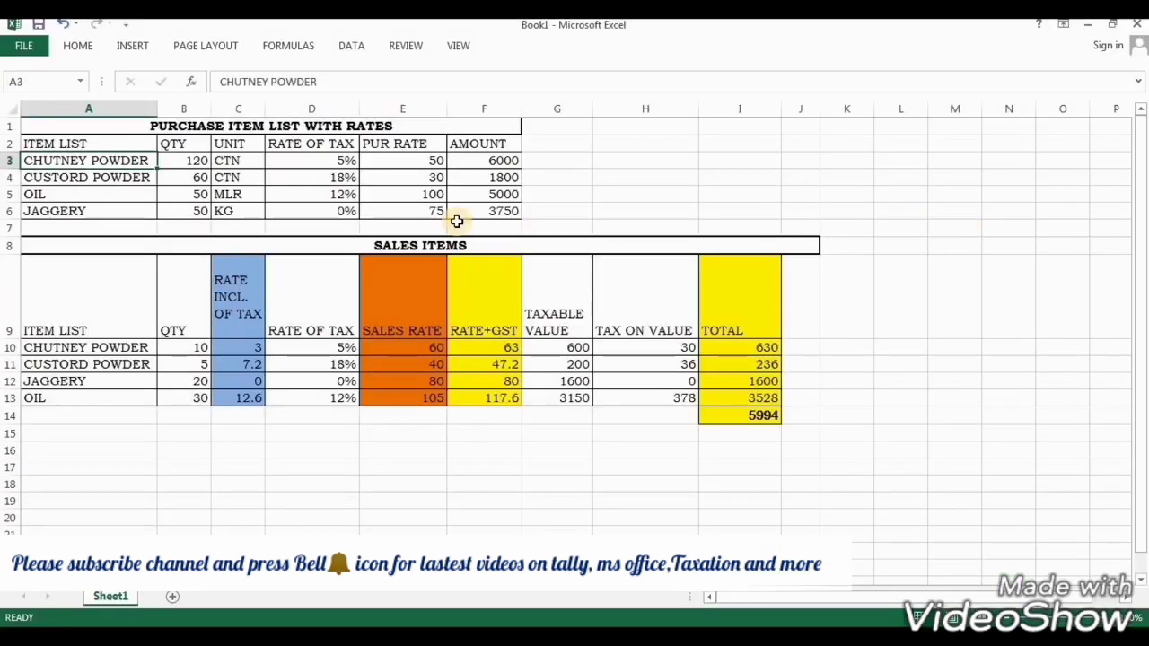
{"action": "left_click", "coordinate": [436, 158]}
{"action": "key", "text": "alt+Tab"}
{"action": "type", "text": "50"}
{"action": "key", "text": "Return"}
{"action": "key", "text": "Return"}
{"action": "key", "text": "Return"}
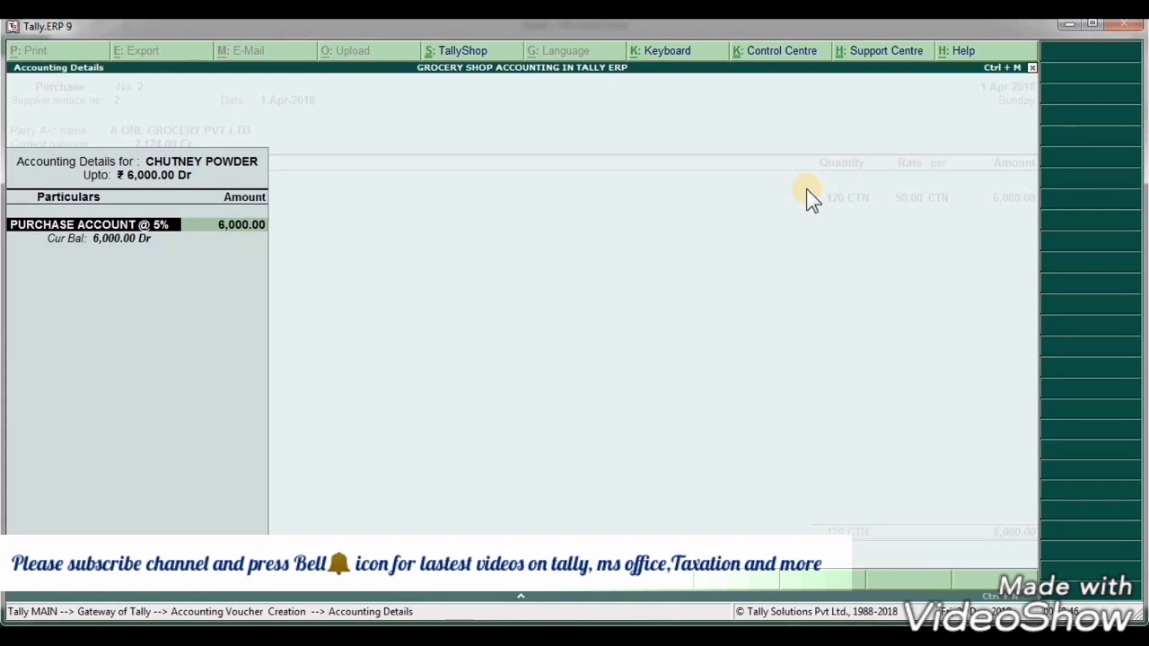
Check CHUTNEY POWDER's tax rate in the Excel list and allocate its amount to PURCHASE ACCOUNT @ 5%.
{"action": "key", "text": "alt+Tab"}
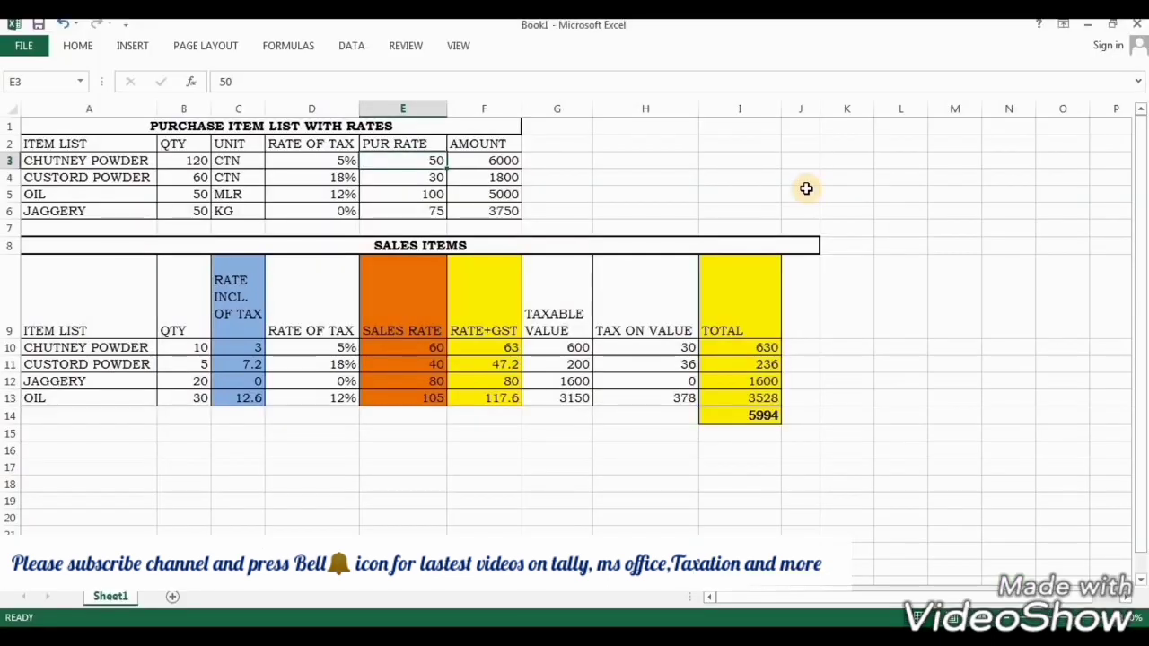
{"action": "left_click", "coordinate": [287, 163]}
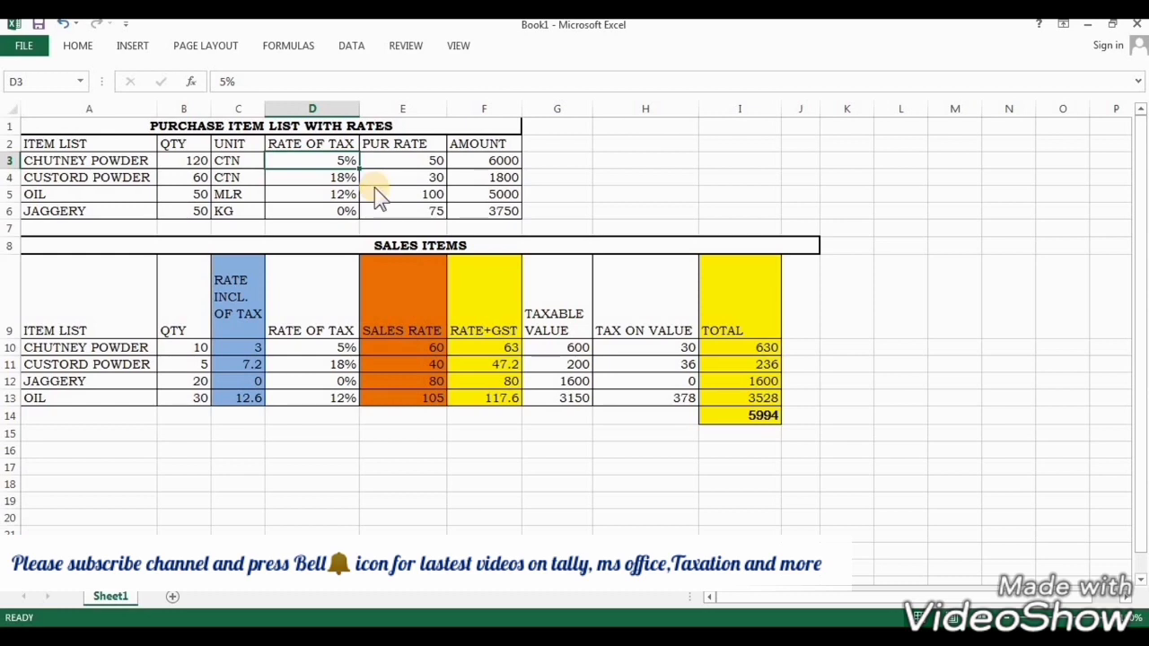
{"action": "key", "text": "alt+Tab"}
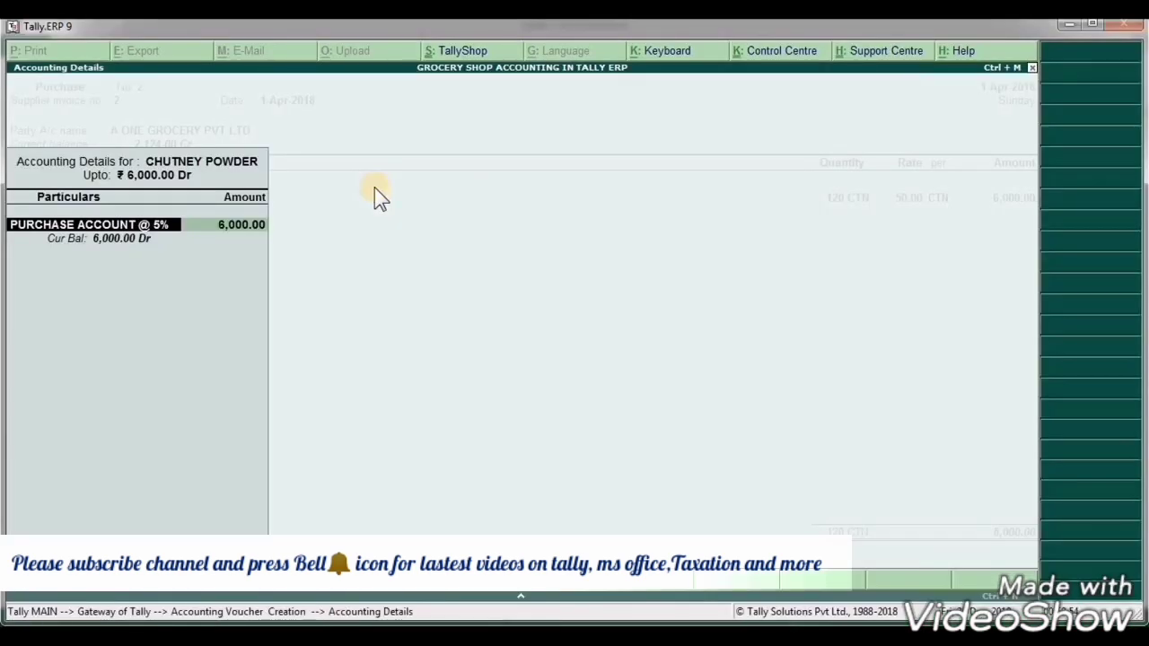
{"action": "key", "text": "Return"}
{"action": "key", "text": "Return"}
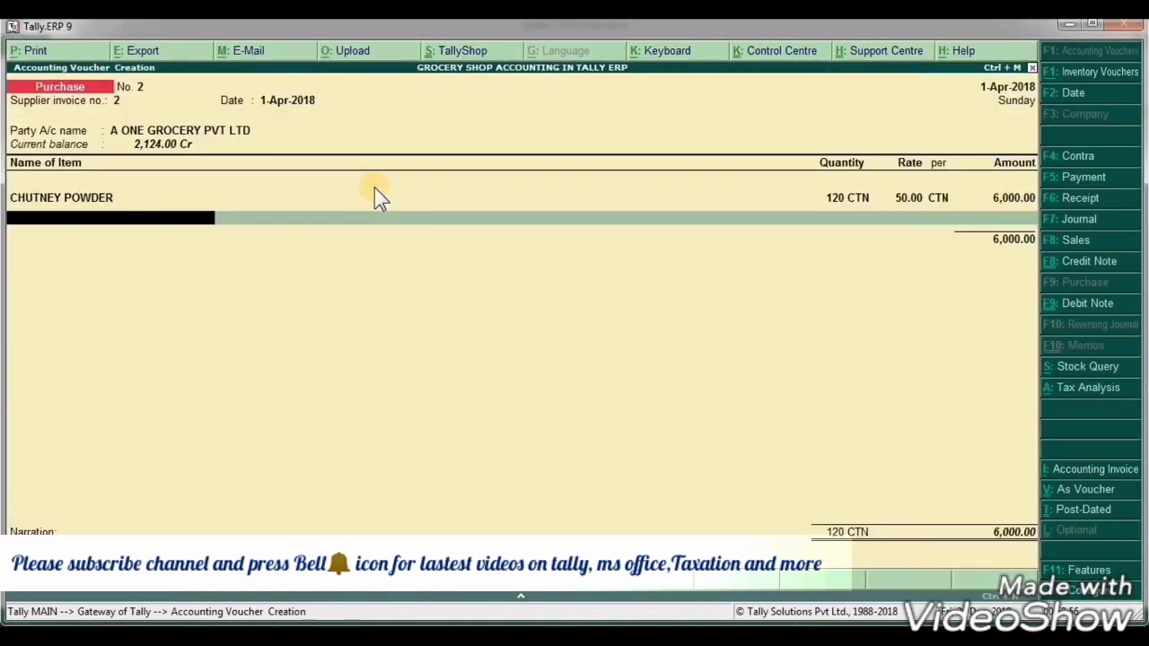
Look up the second purchase item in Excel and add CUSTORD POWDER to the voucher with a quantity of 60 CTN.
{"action": "key", "text": "alt+Tab"}
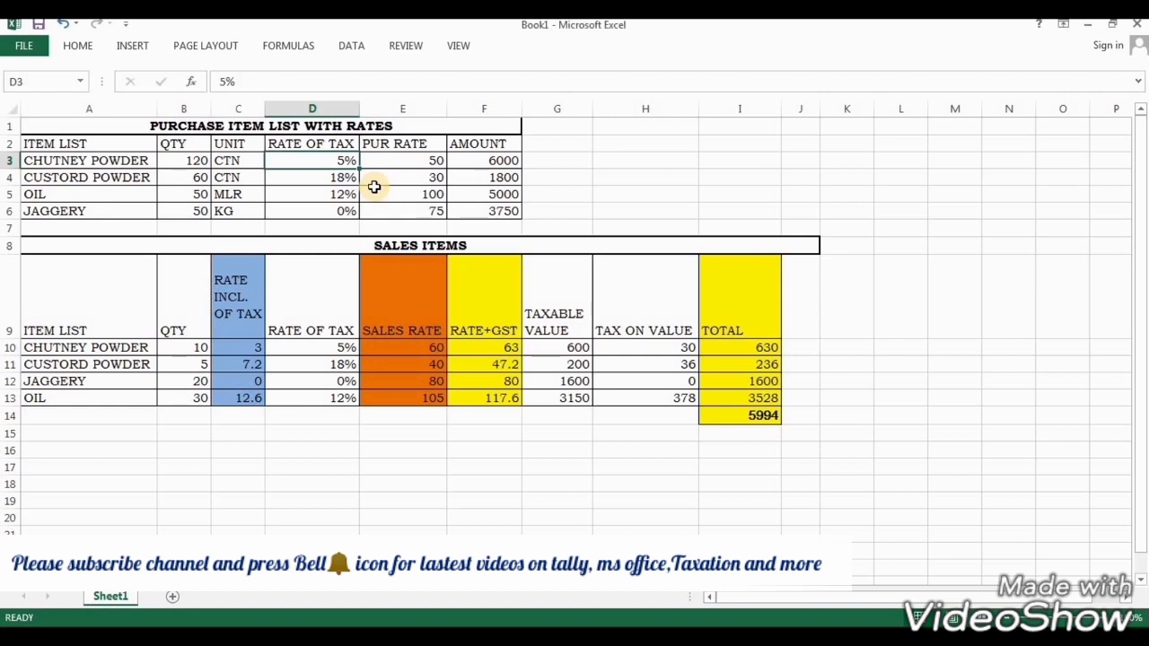
{"action": "key", "text": "alt+Tab"}
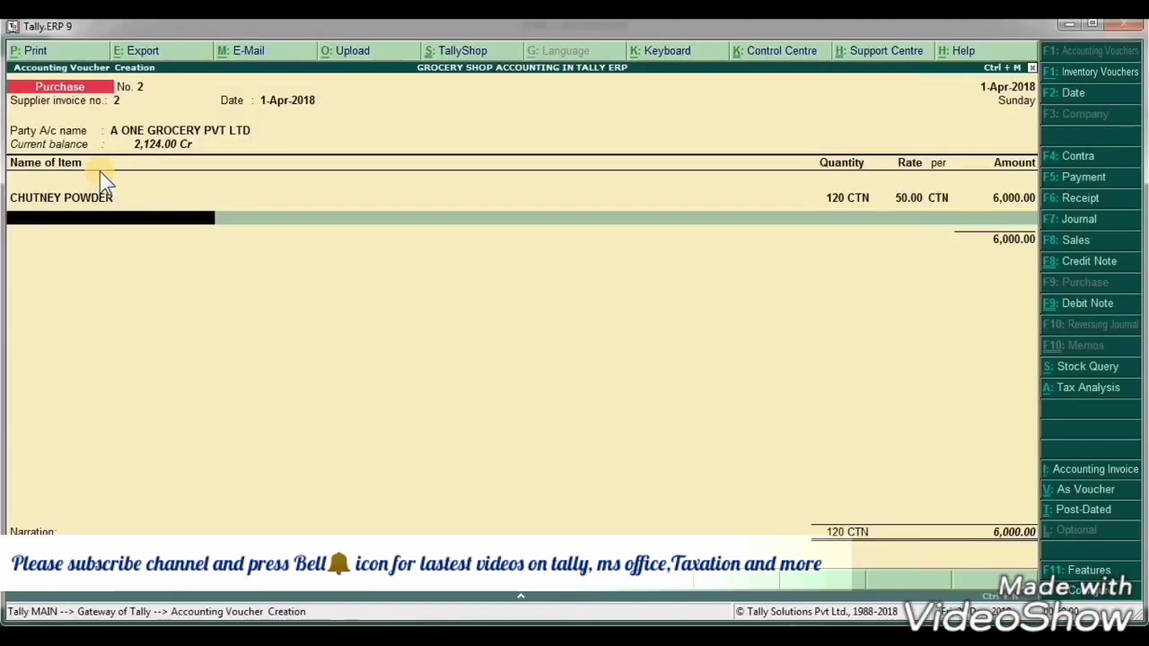
{"action": "type", "text": "cu"}
{"action": "key", "text": "Return"}
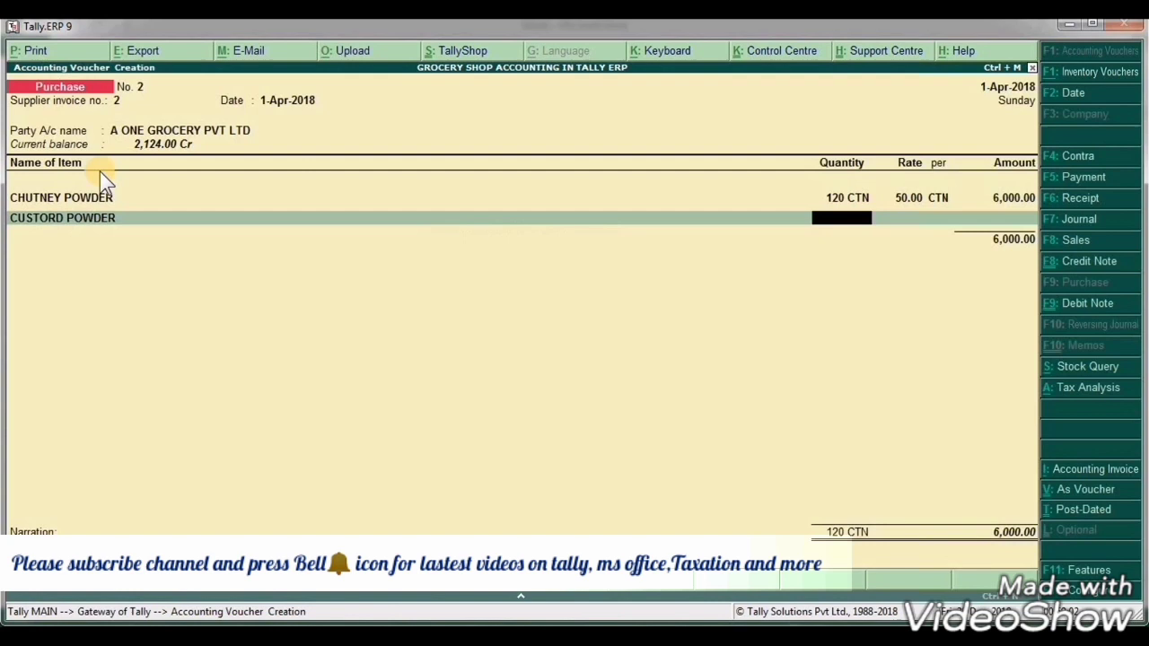
{"action": "key", "text": "alt+Tab"}
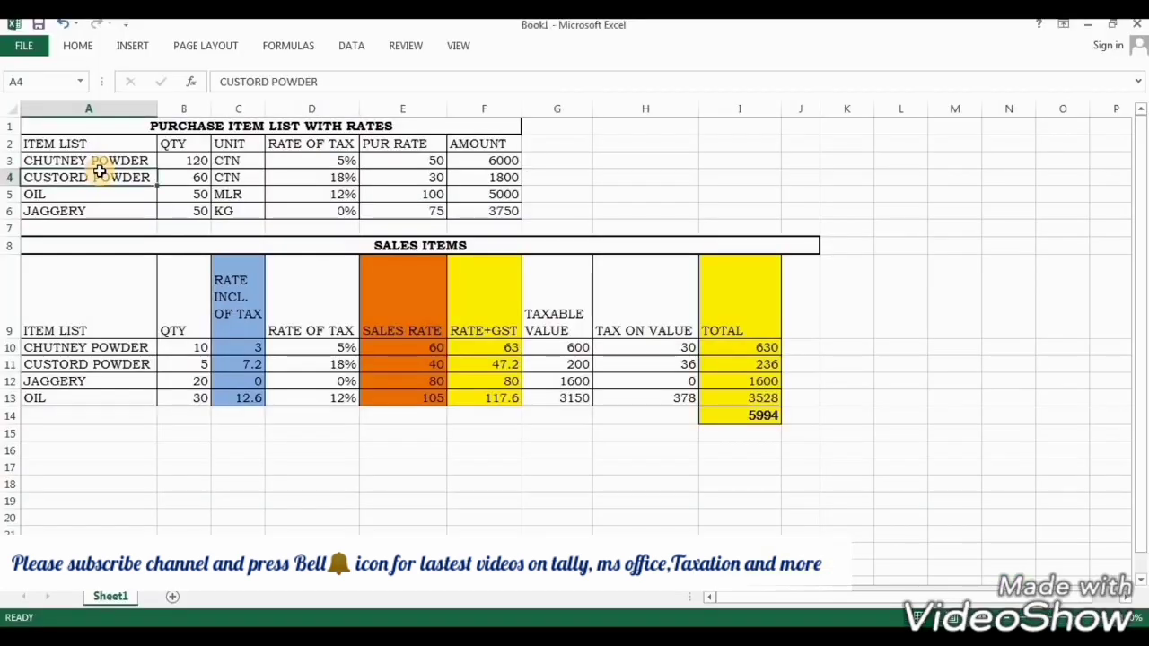
{"action": "left_click", "coordinate": [190, 185]}
{"action": "key", "text": "alt+Tab"}
{"action": "type", "text": "60"}
{"action": "key", "text": "Return"}
Accept CUSTORD POWDER's rate of 30.00 and allocate it to PURCHASE ACCOUNT @ 18%, checking both against the Excel list.
{"action": "key", "text": "alt+Tab"}
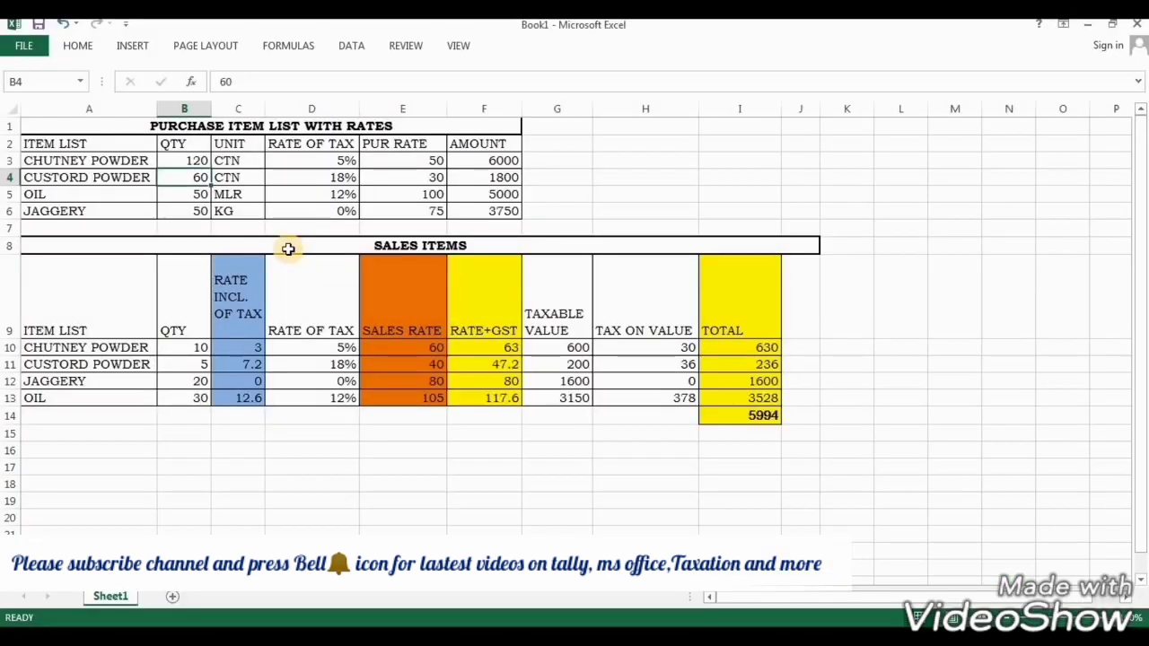
{"action": "key", "text": "alt+Tab"}
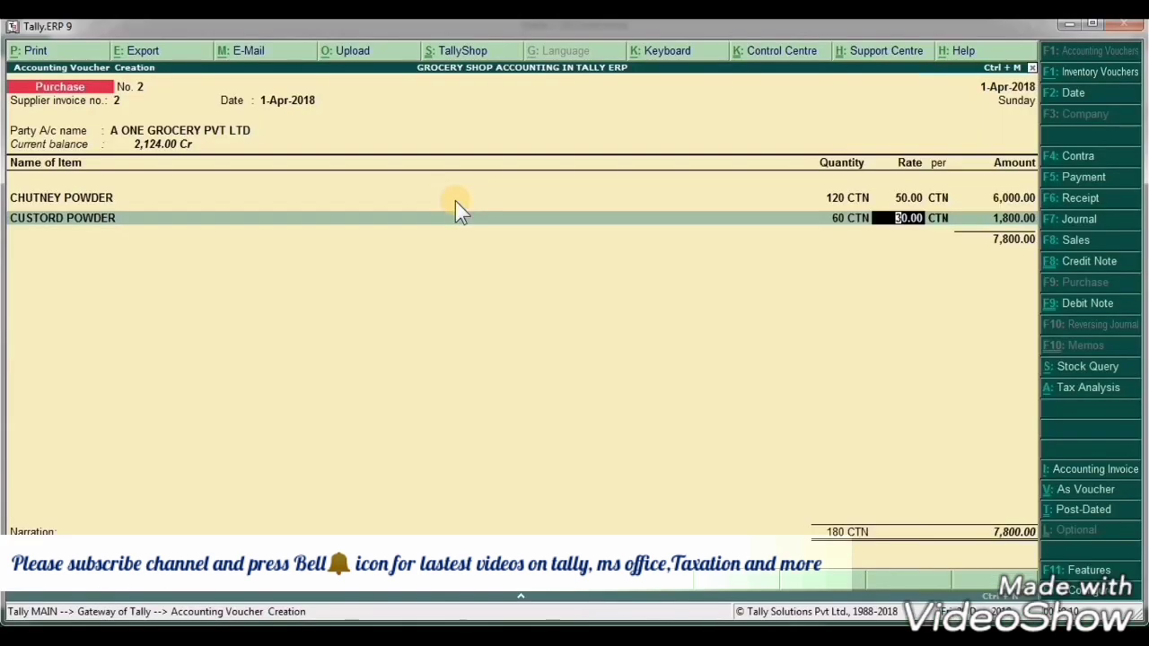
{"action": "key", "text": "Return"}
{"action": "key", "text": "Return"}
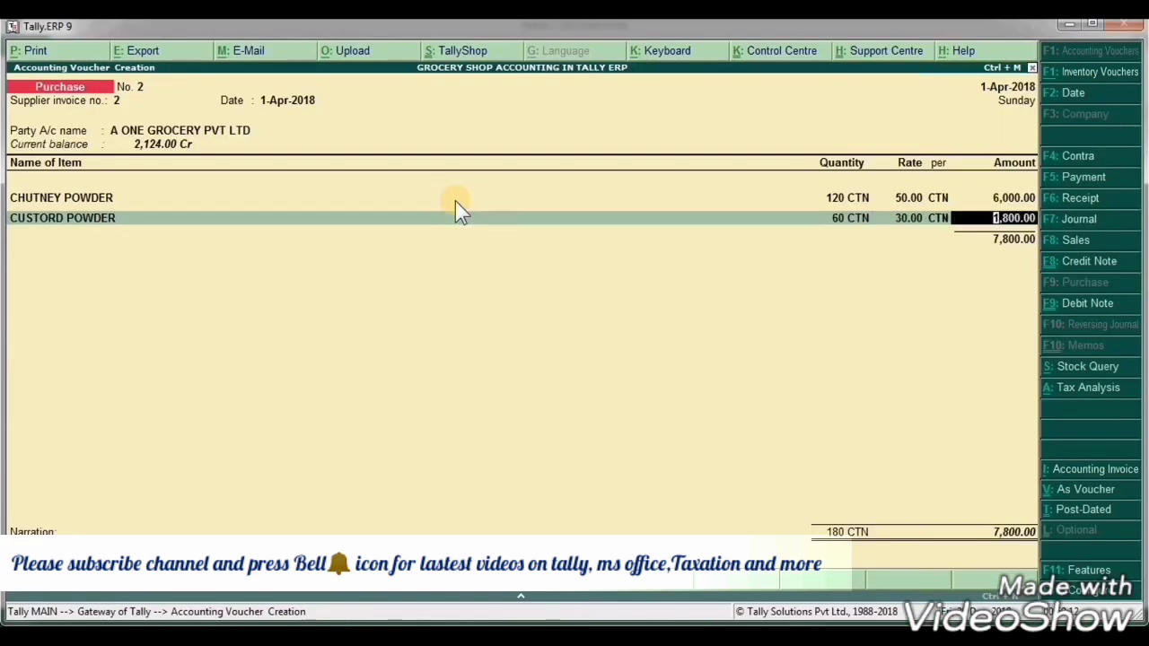
{"action": "key", "text": "Return"}
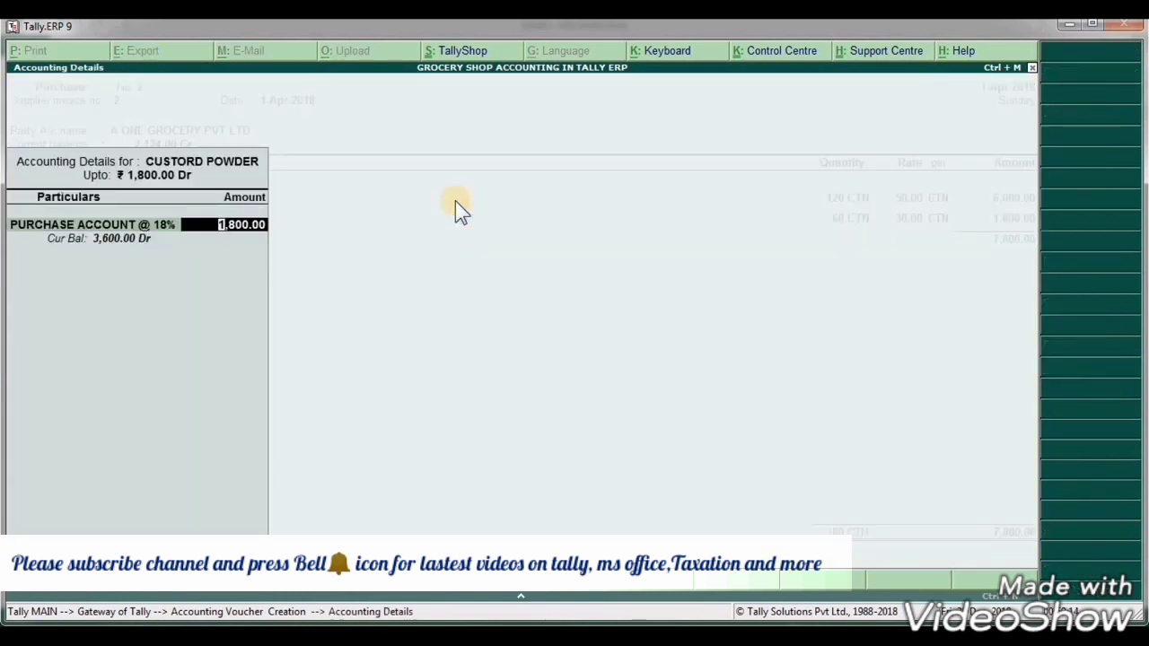
{"action": "key", "text": "alt+Tab"}
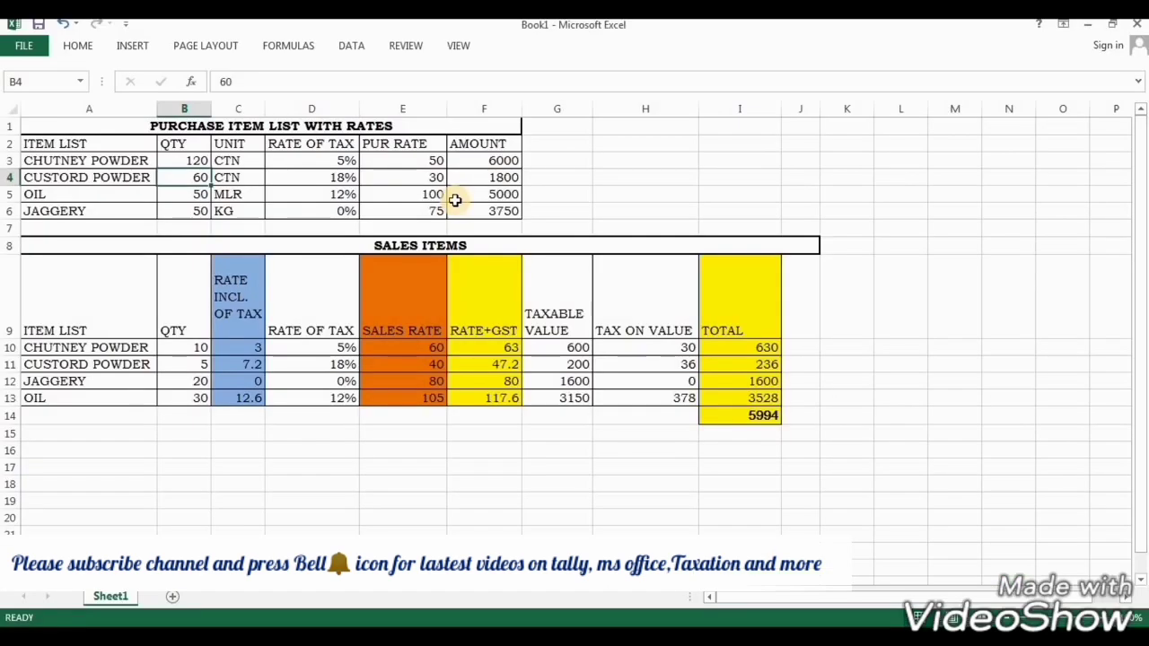
{"action": "left_click", "coordinate": [304, 178]}
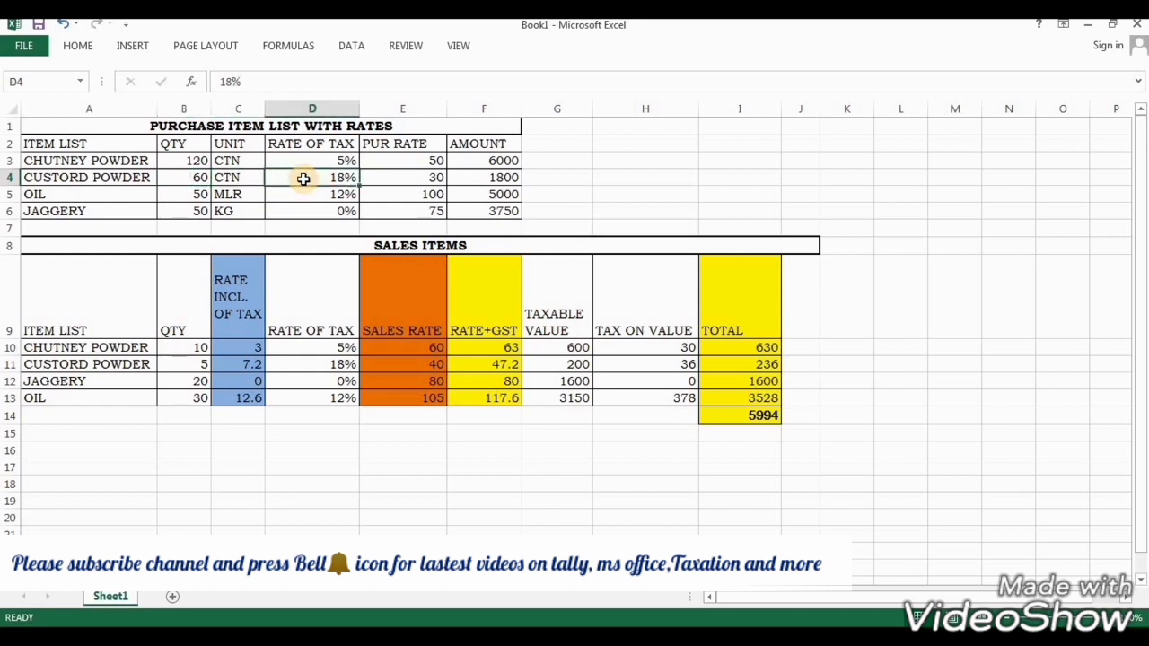
{"action": "key", "text": "alt+Tab"}
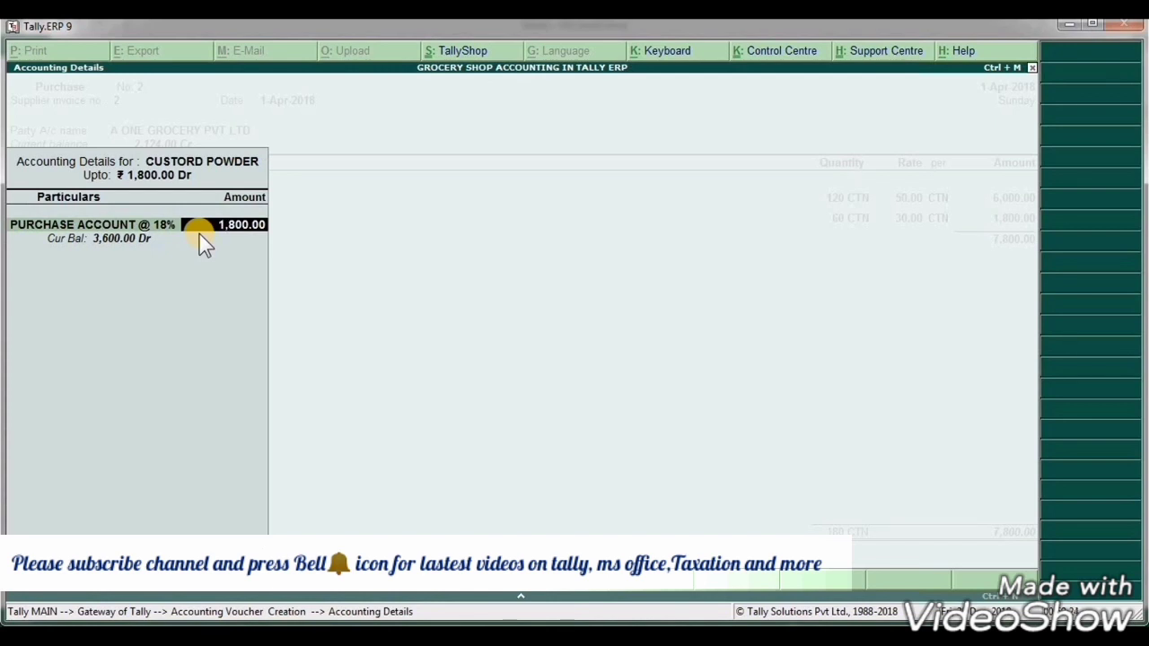
{"action": "key", "text": "Return"}
Look up the third purchase item in Excel and add OIL to the voucher with a quantity of 50 MLT.
{"action": "key", "text": "alt+Tab"}
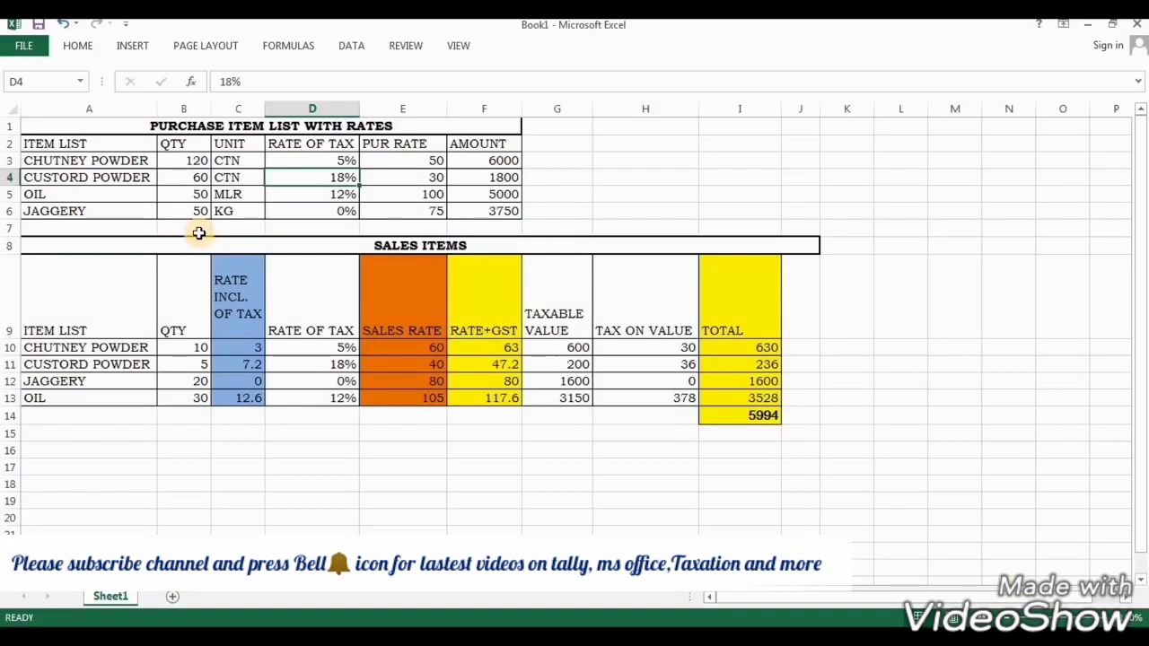
{"action": "left_click", "coordinate": [97, 194]}
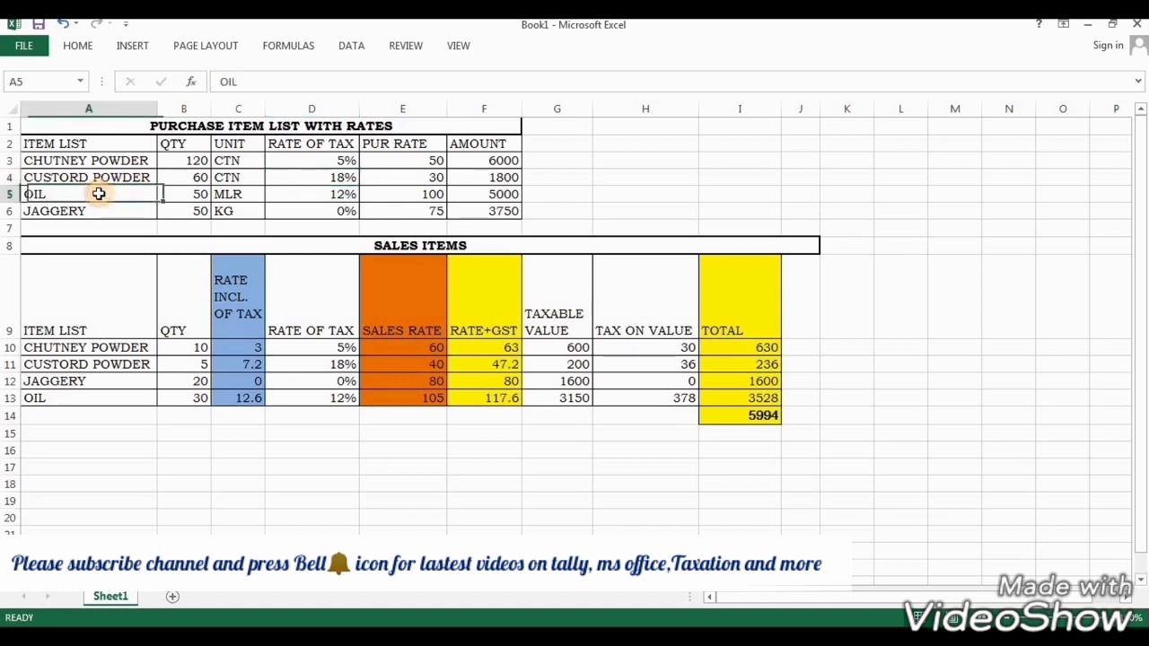
{"action": "key", "text": "alt+Tab"}
{"action": "key", "text": "ctrl+alt+v"}
{"action": "key", "text": "Return"}
{"action": "key", "text": "Return"}
{"action": "key", "text": "alt+Tab"}
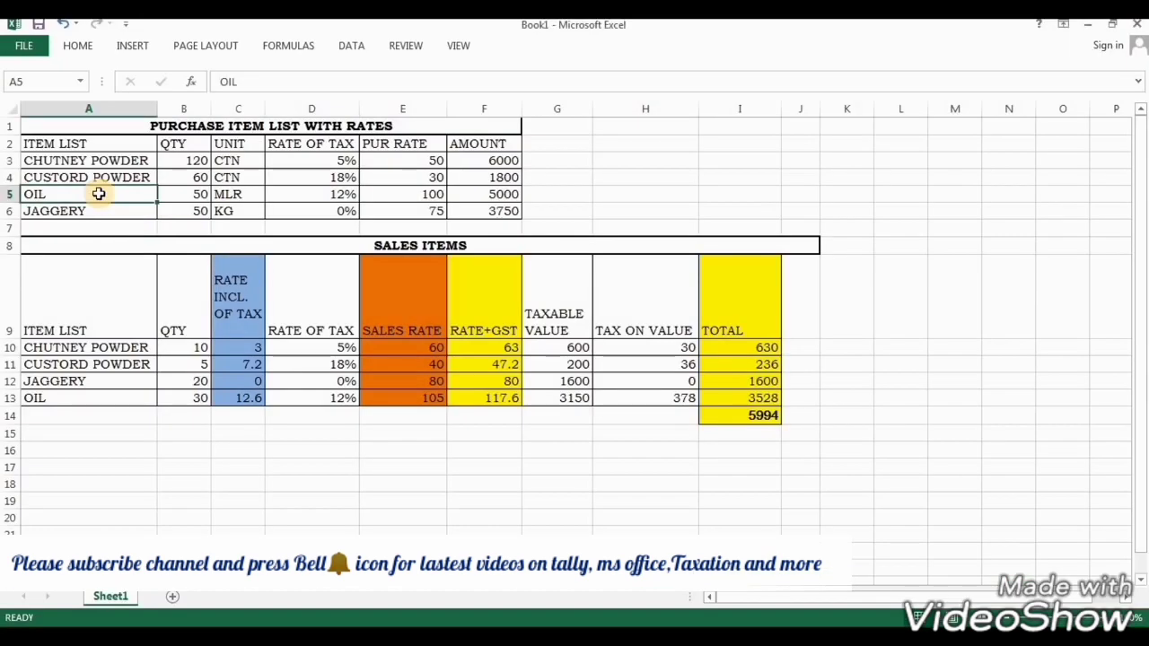
{"action": "key", "text": "alt+Tab"}
{"action": "type", "text": "50"}
{"action": "key", "text": "Return"}
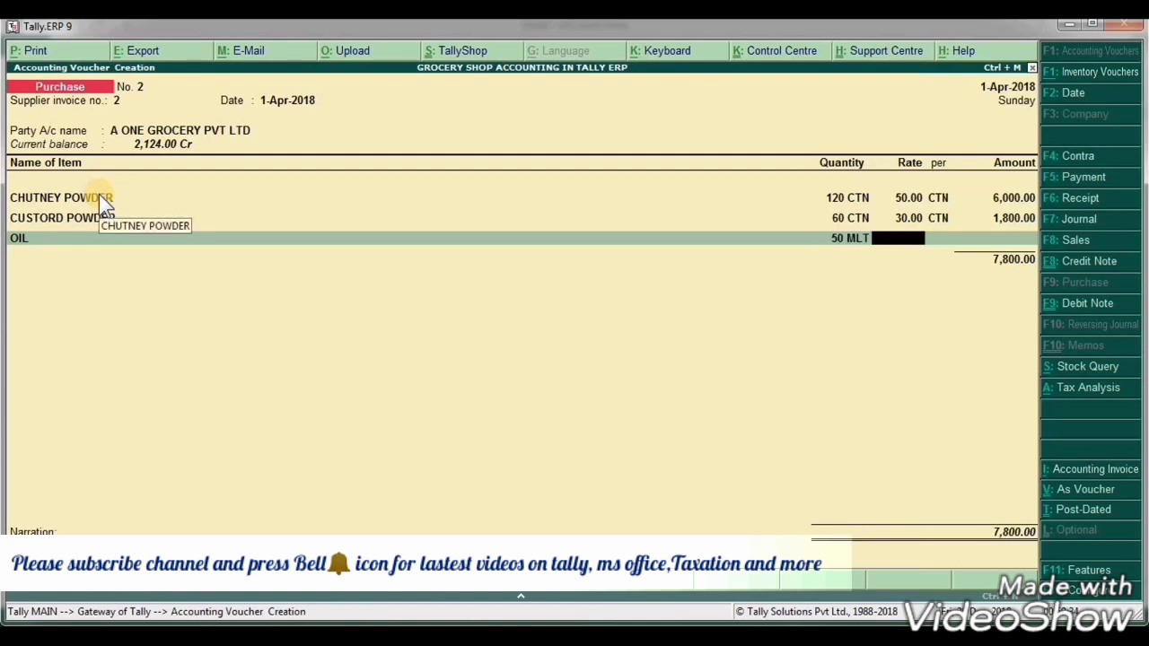
Set OIL's rate to 100.00 and allocate it to the 12% purchase account after checking its tax rate in Excel.
{"action": "key", "text": "alt+Tab"}
{"action": "key", "text": "alt+Tab"}
{"action": "type", "text": "100"}
{"action": "key", "text": "Return"}
{"action": "key", "text": "Return"}
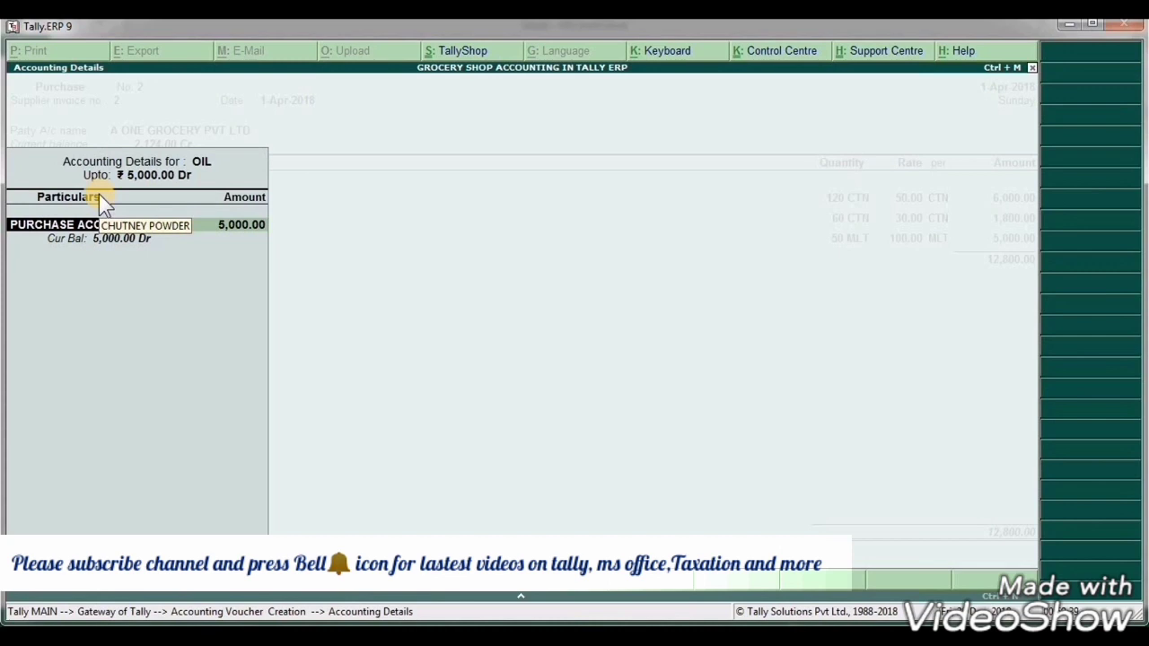
{"action": "key", "text": "alt+Tab"}
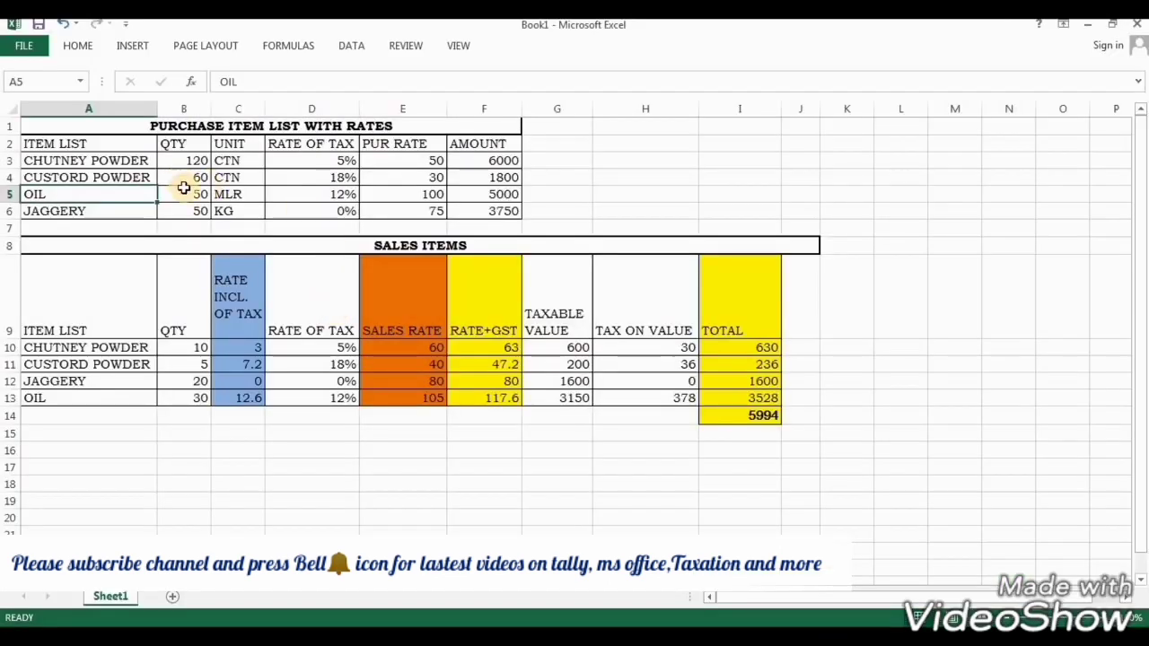
{"action": "left_click", "coordinate": [302, 197]}
{"action": "key", "text": "alt+Tab"}
{"action": "key", "text": "Return"}
{"action": "key", "text": "Return"}
{"action": "key", "text": "Return"}
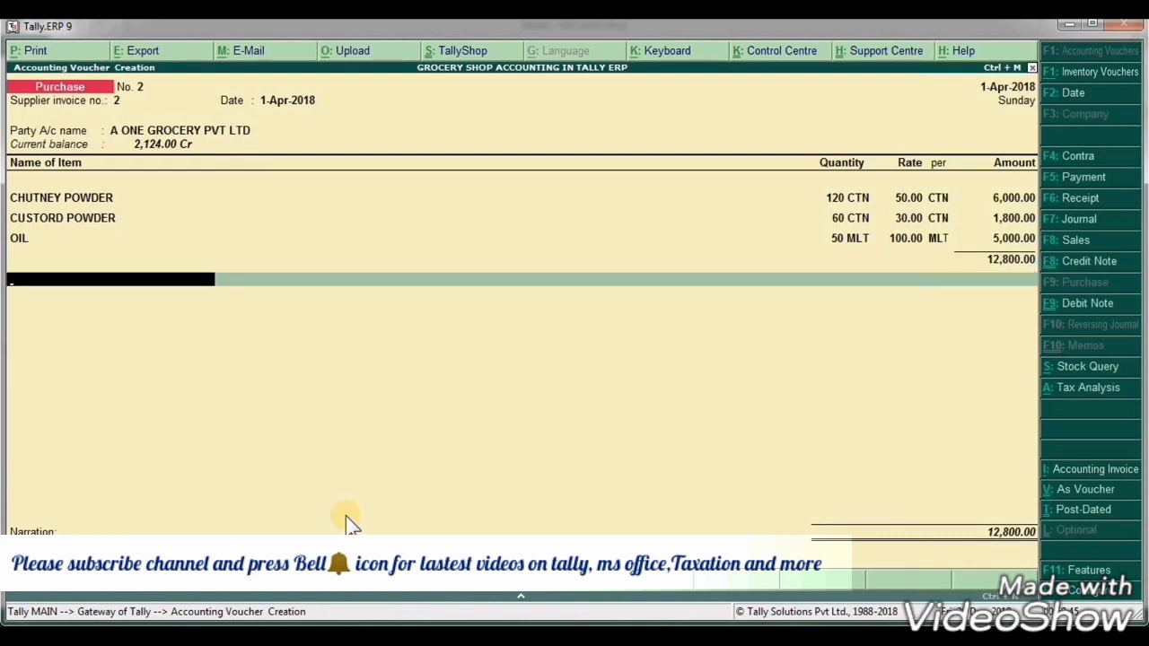
Return to the voucher's item lines, look up the fourth purchase item in Excel and add jaggery.
{"action": "key", "text": "Up"}
{"action": "key", "text": "Return"}
{"action": "key", "text": "Return"}
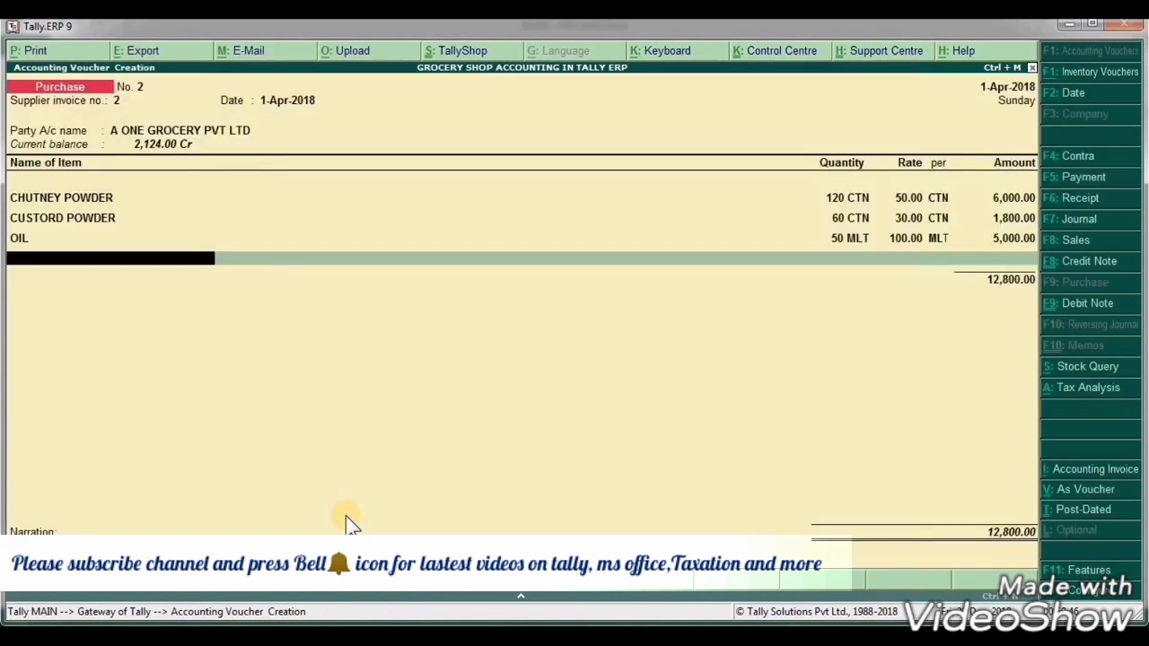
{"action": "key", "text": "alt+Tab"}
{"action": "left_click", "coordinate": [93, 211]}
{"action": "key", "text": "alt+Tab"}
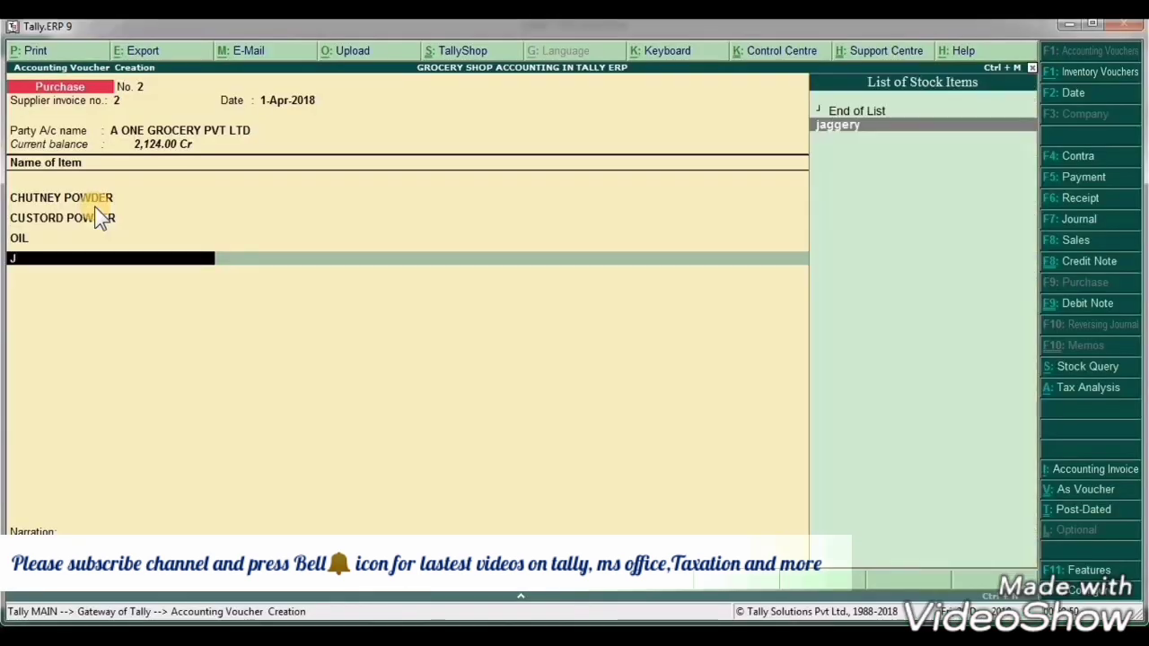
{"action": "type", "text": "jaggery"}
{"action": "key", "text": "Return"}
{"action": "key", "text": "Return"}
Set jaggery's quantity to 50 KG and rate to 75.00 from the Excel list, accept its ledger allocation and end the item list.
{"action": "key", "text": "alt+Tab"}
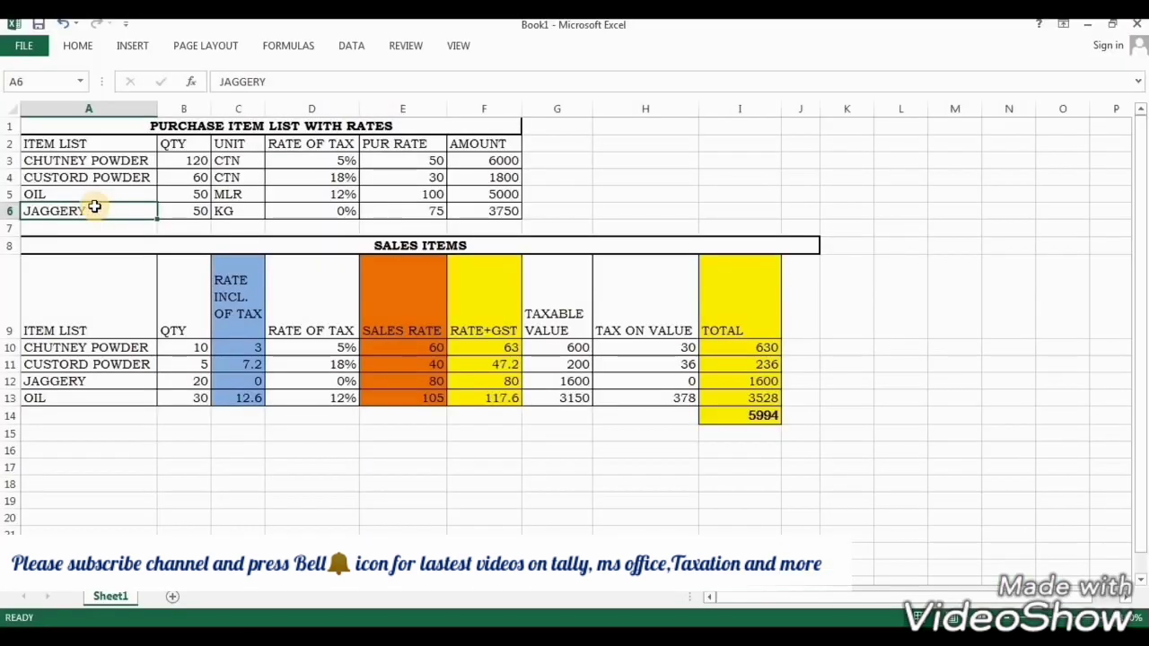
{"action": "key", "text": "alt+Tab"}
{"action": "type", "text": "50"}
{"action": "key", "text": "Return"}
{"action": "key", "text": "alt+Tab"}
{"action": "type", "text": "75"}
{"action": "key", "text": "Return"}
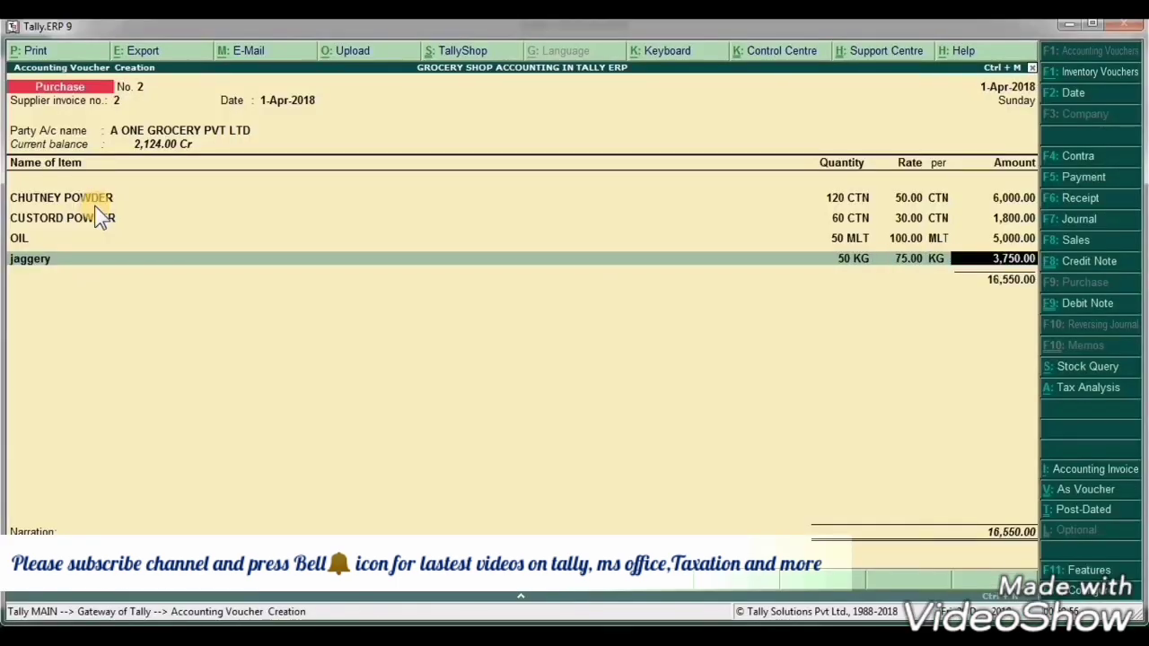
{"action": "key", "text": "Return"}
{"action": "key", "text": "Return"}
{"action": "key", "text": "Return"}
{"action": "key", "text": "Return"}
{"action": "key", "text": "Return"}
Add the Cgst A/c and Sgst A/c tax ledgers below the items, accept their calculated amounts and finish the ledger list.
{"action": "type", "text": "c"}
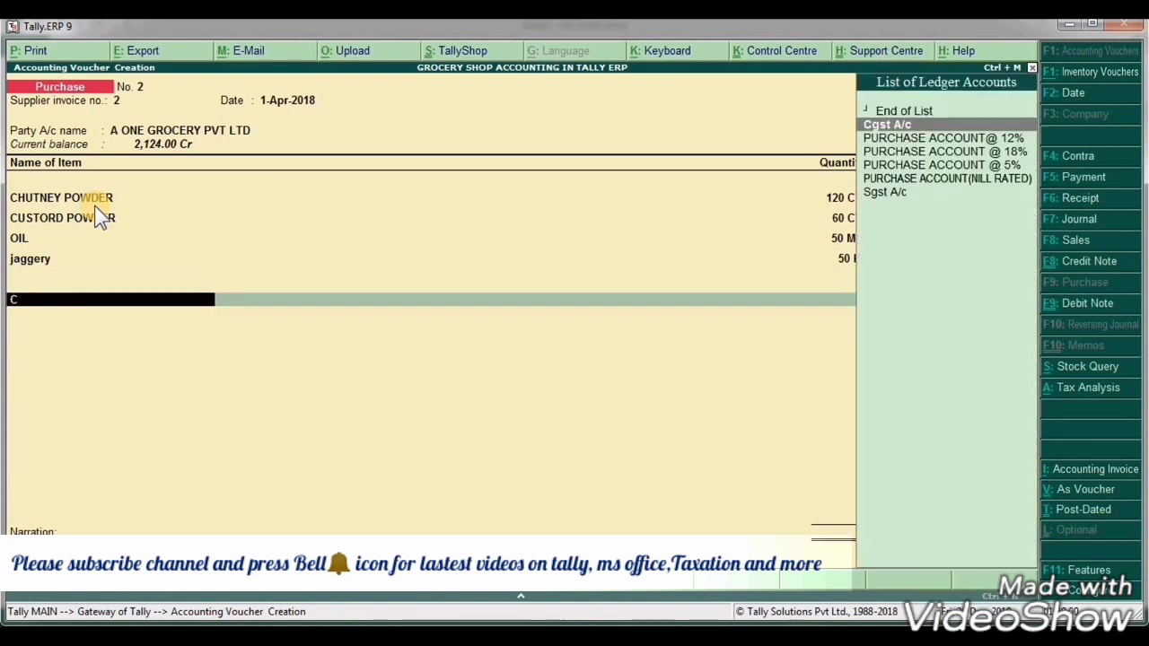
{"action": "key", "text": "Return"}
{"action": "key", "text": "Return"}
{"action": "key", "text": "Return"}
{"action": "type", "text": "sg"}
{"action": "key", "text": "Return"}
{"action": "key", "text": "Return"}
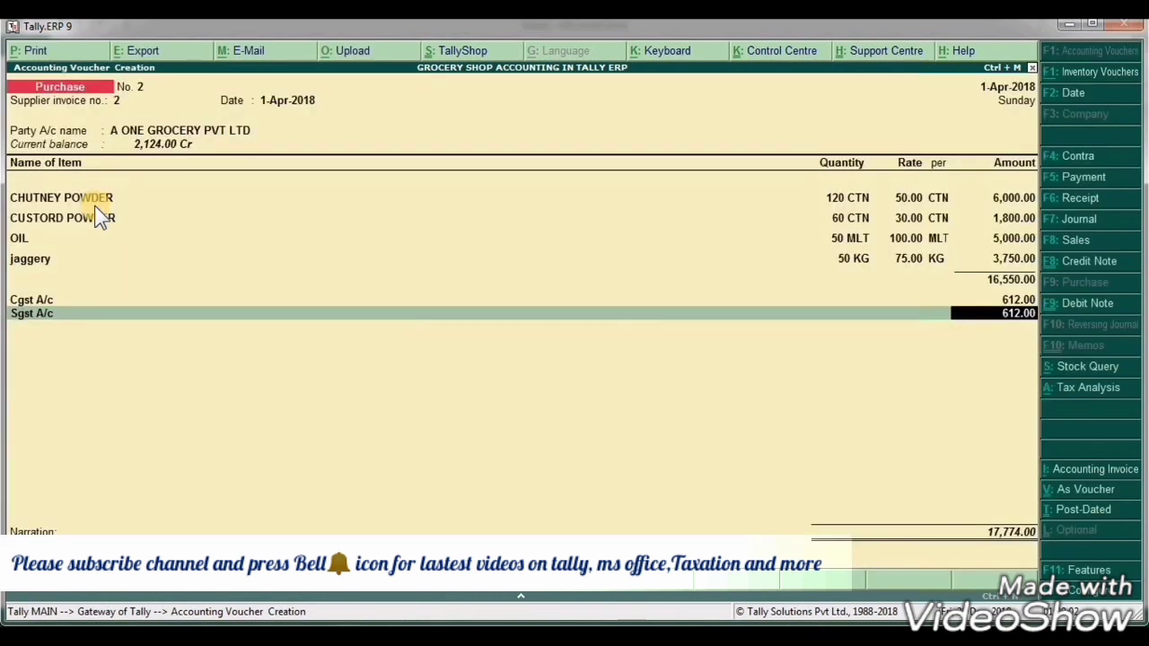
{"action": "key", "text": "Return"}
{"action": "key", "text": "Return"}
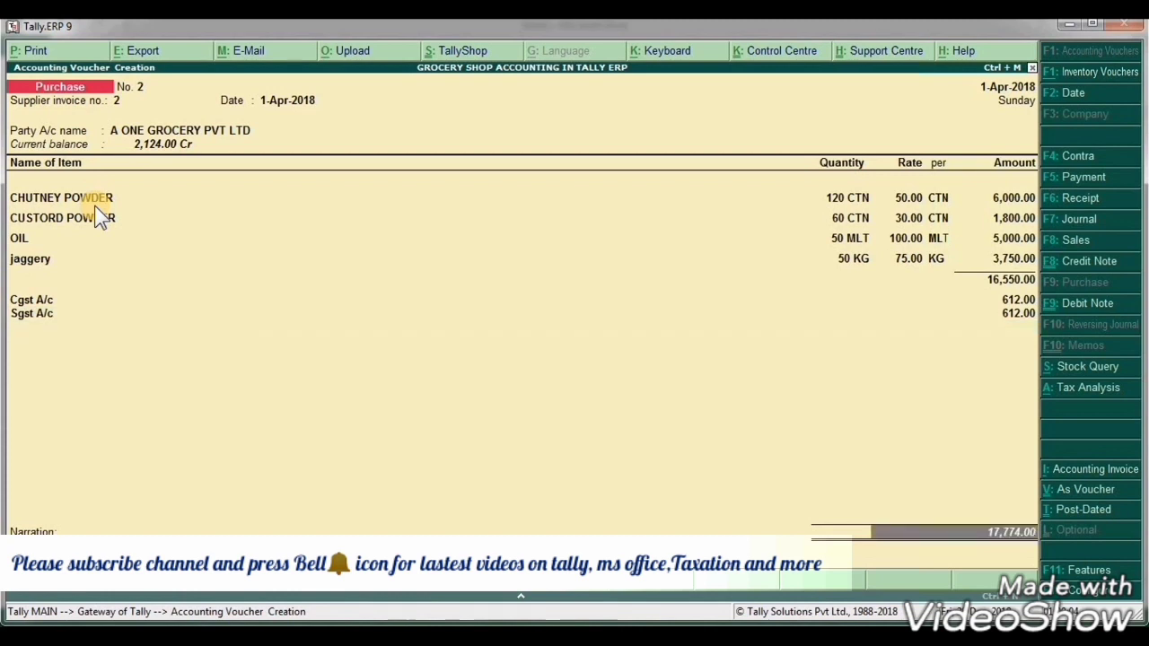
Open the voucher's tax analysis in detailed view and examine the GST breakdown for each item.
{"action": "key", "text": "alt+a"}
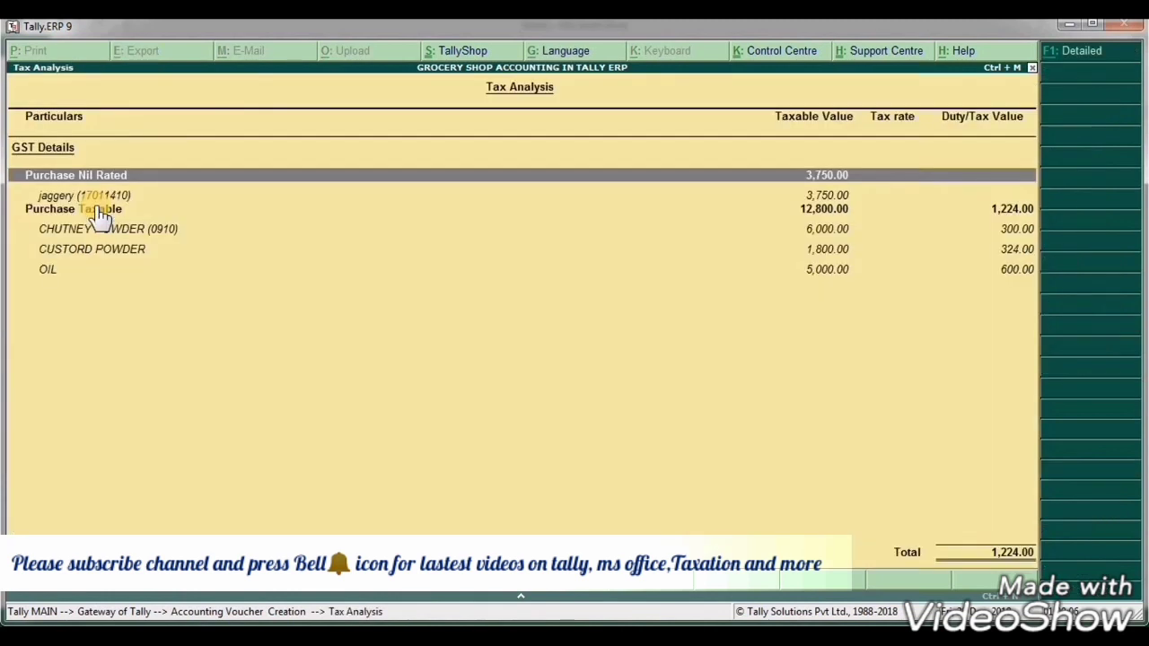
{"action": "key", "text": "alt+F1"}
{"action": "key", "text": "Down"}
{"action": "key", "text": "Up"}
{"action": "key", "text": "Down"}
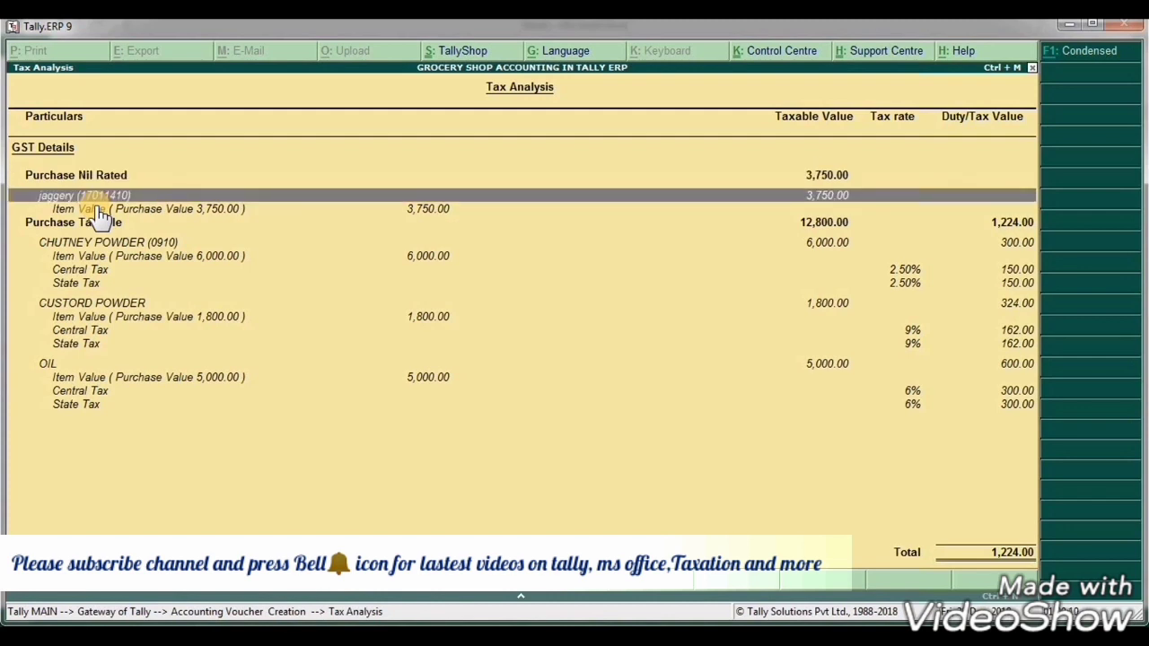
Examine the nil-rated jaggery line and chutney powder's Central and State Tax lines in the detailed tax analysis.
{"action": "key", "text": "Down"}
{"action": "key", "text": "Up"}
{"action": "key", "text": "Down"}
{"action": "key", "text": "Down"}
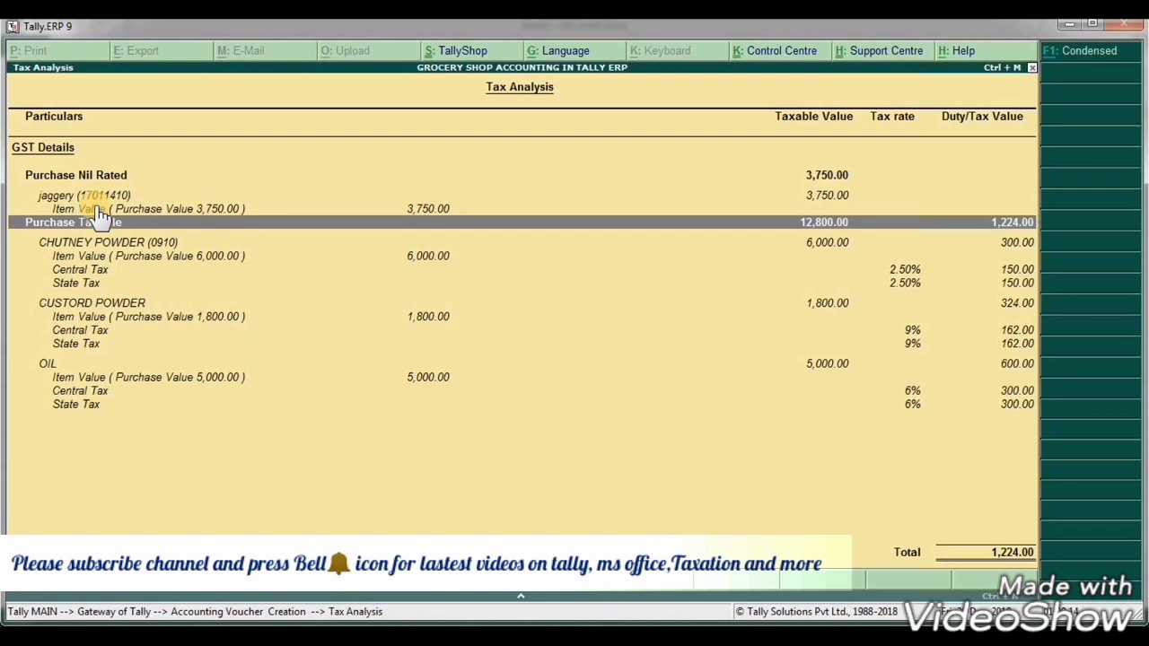
{"action": "key", "text": "Down"}
{"action": "key", "text": "Down"}
{"action": "key", "text": "Down"}
{"action": "key", "text": "Up"}
{"action": "key", "text": "Up"}
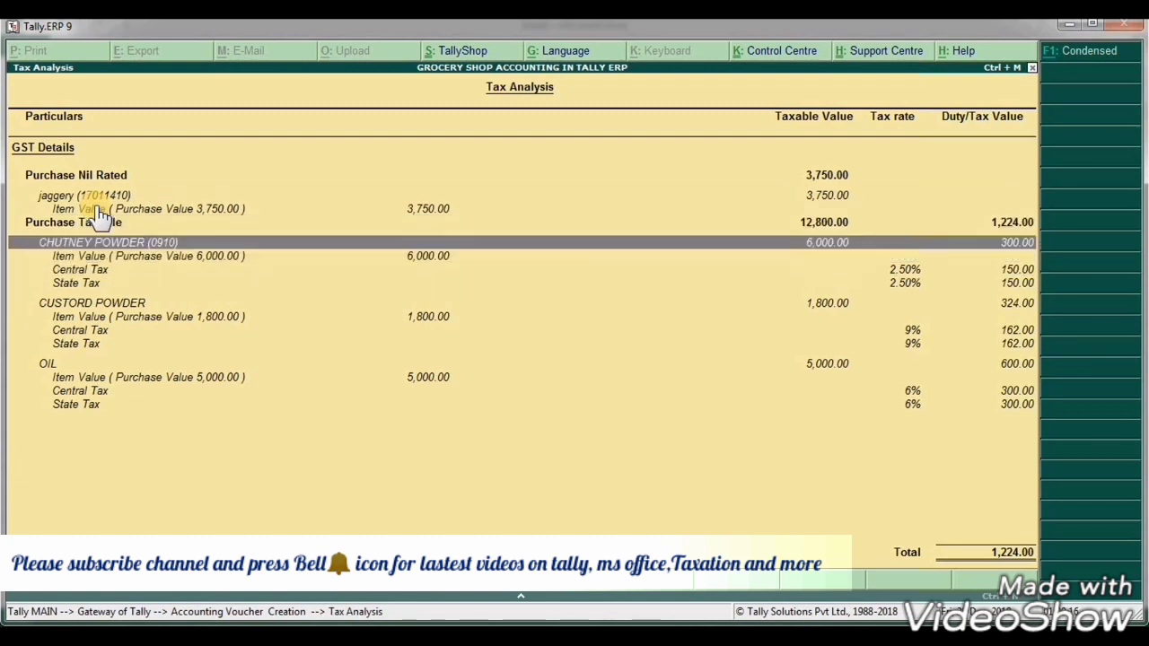
{"action": "key", "text": "Down"}
{"action": "key", "text": "Down"}
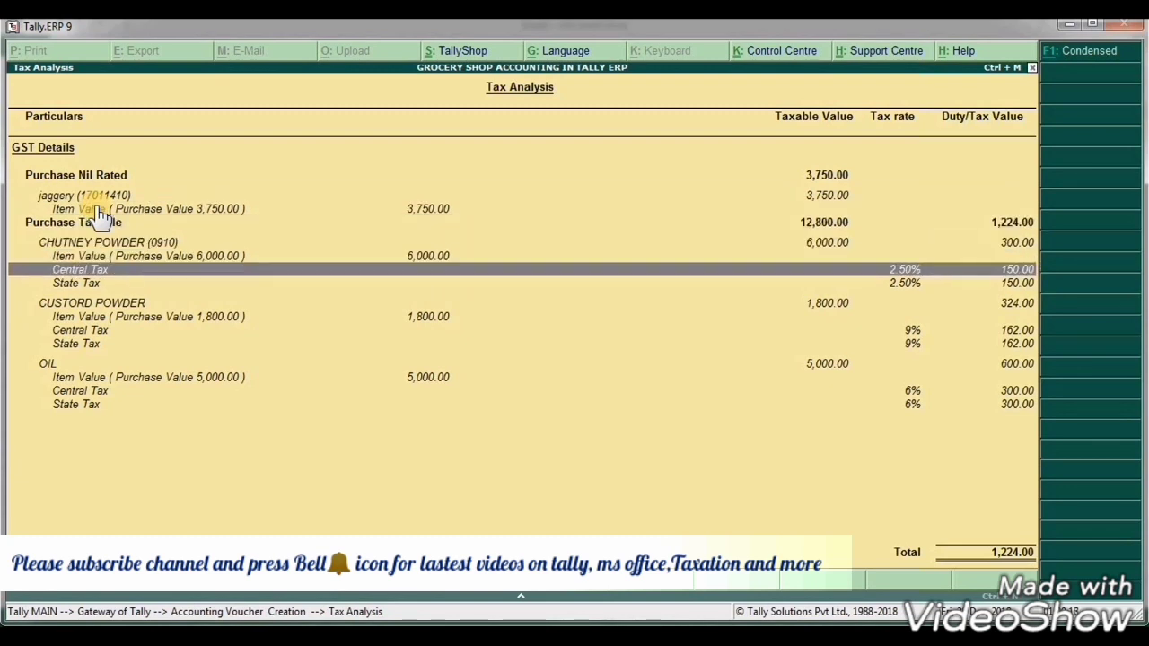
{"action": "key", "text": "Down"}
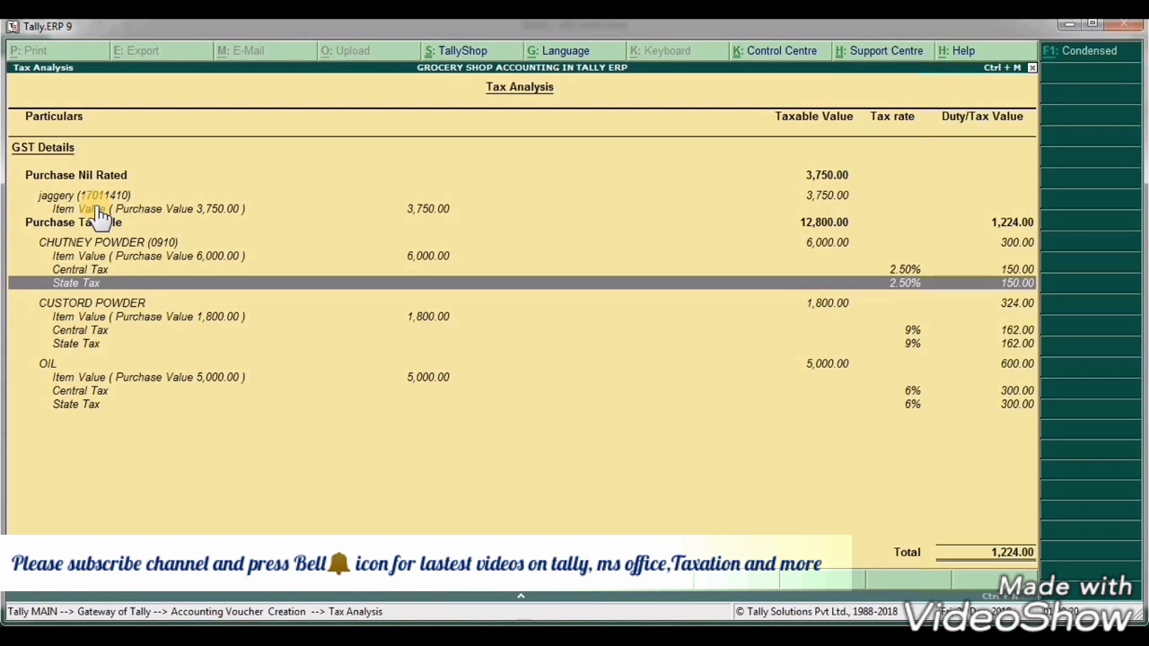
Examine the Central and State Tax lines of custord powder and oil, and close the tax analysis.
{"action": "key", "text": "Down"}
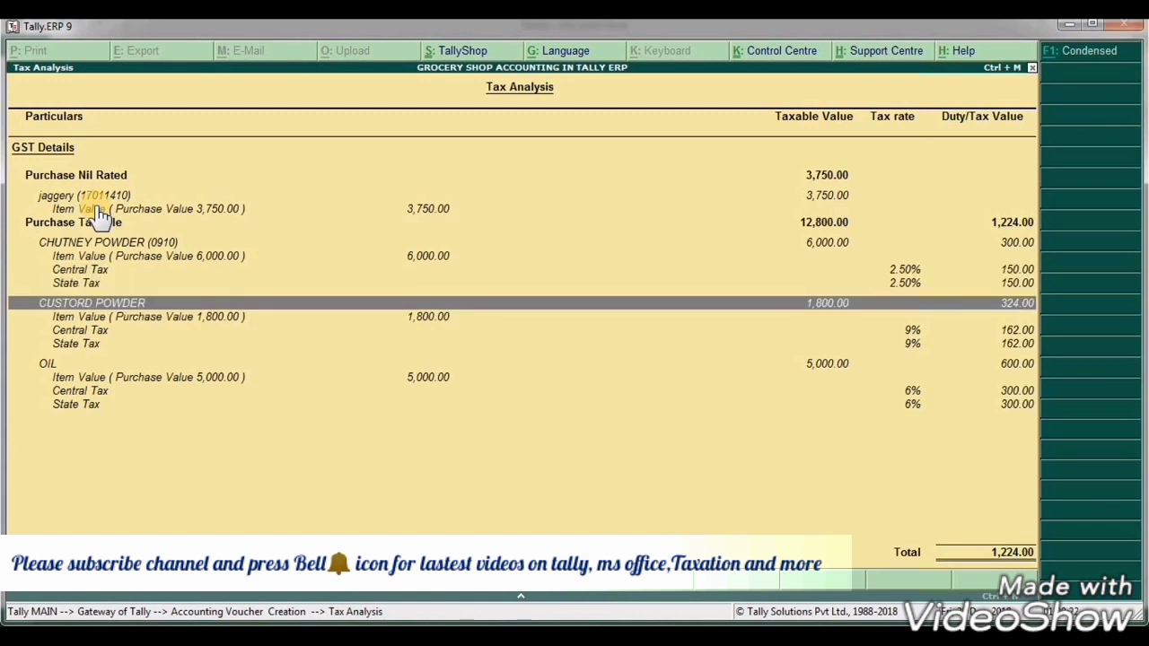
{"action": "key", "text": "Down"}
{"action": "key", "text": "Down"}
{"action": "key", "text": "Down"}
{"action": "key", "text": "Up"}
{"action": "key", "text": "Down"}
{"action": "key", "text": "Down"}
{"action": "key", "text": "Down"}
{"action": "key", "text": "Down"}
{"action": "key", "text": "Down"}
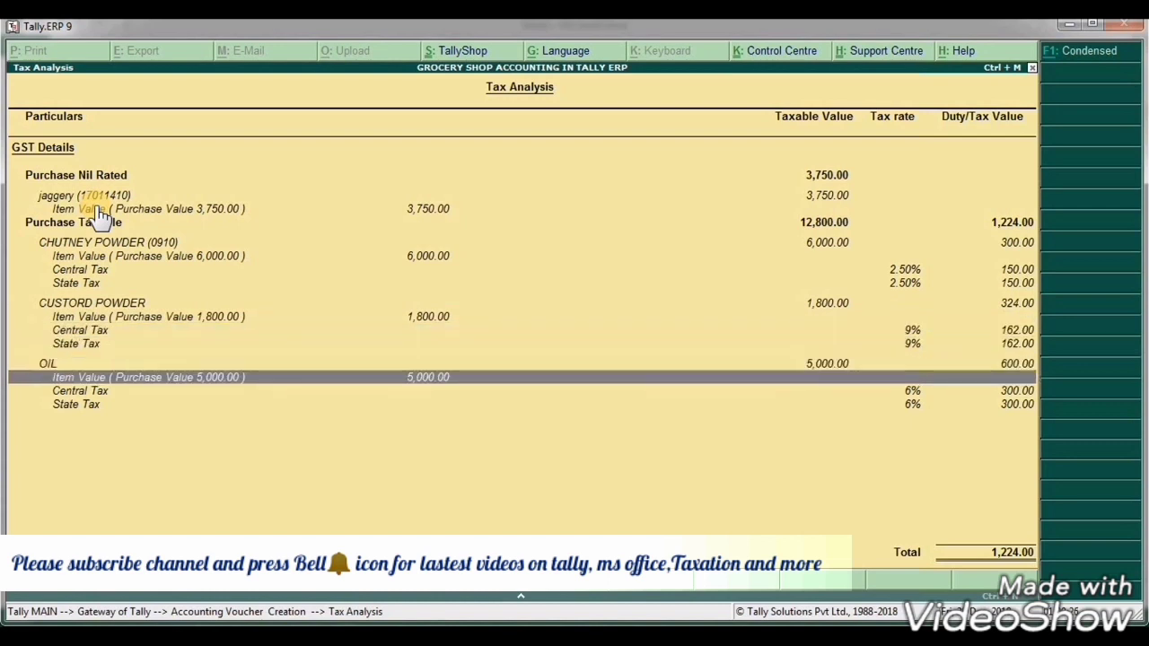
{"action": "key", "text": "Up"}
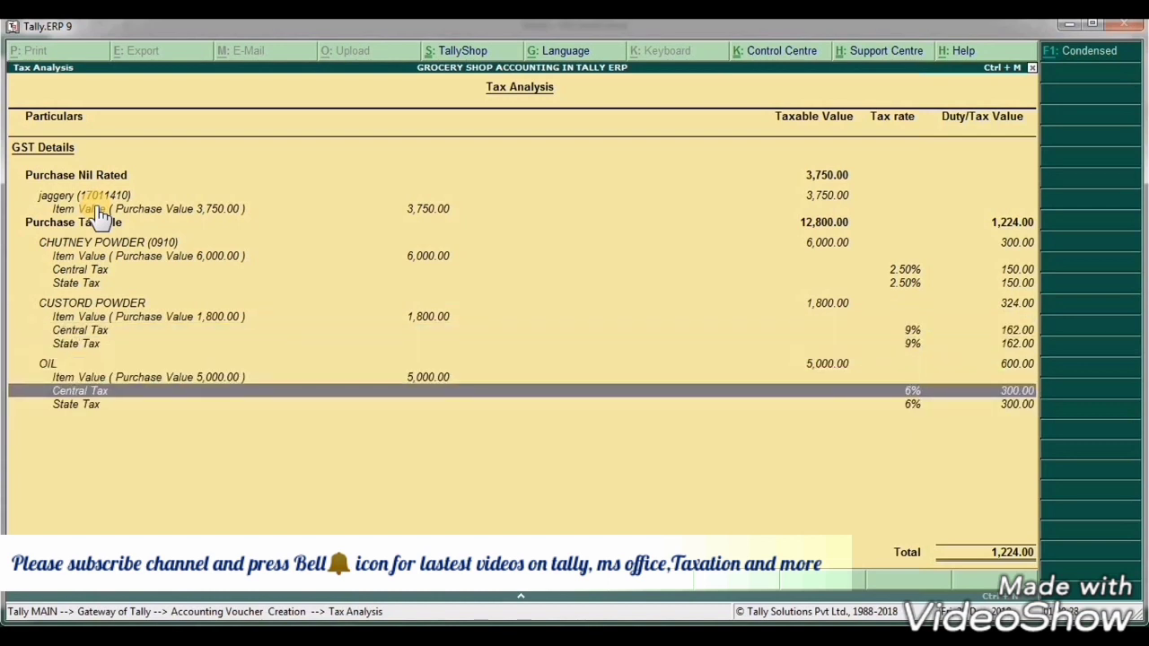
{"action": "key", "text": "Escape"}
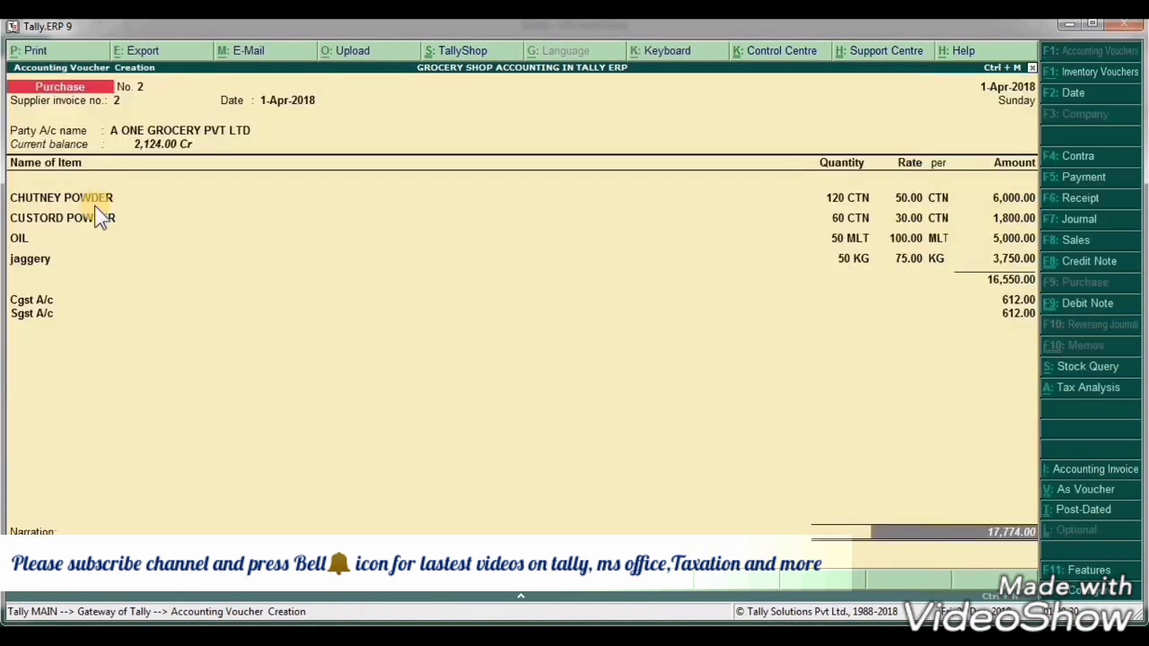
Leave the narration empty, save the purchase voucher, and glance at the Excel item list before returning to Tally.
{"action": "key", "text": "Return"}
{"action": "key", "text": "Return"}
{"action": "key", "text": "Return"}
{"action": "key", "text": "Return"}
{"action": "key", "text": "Return"}
{"action": "key", "text": "Return"}
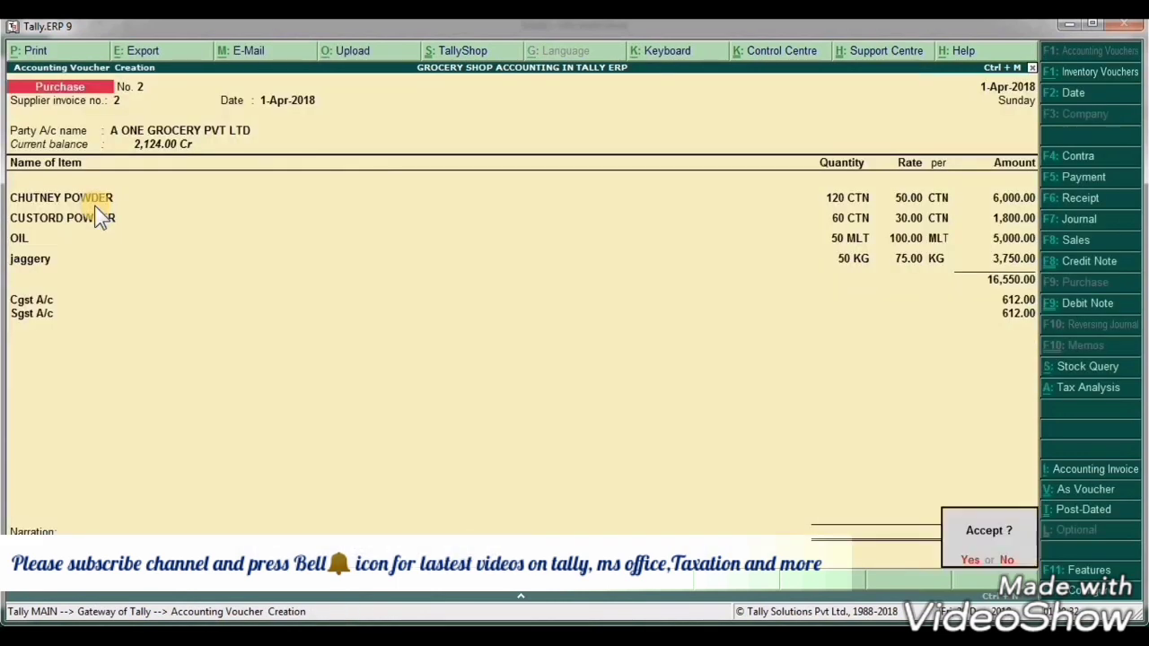
{"action": "key", "text": "Return"}
{"action": "key", "text": "alt+Tab"}
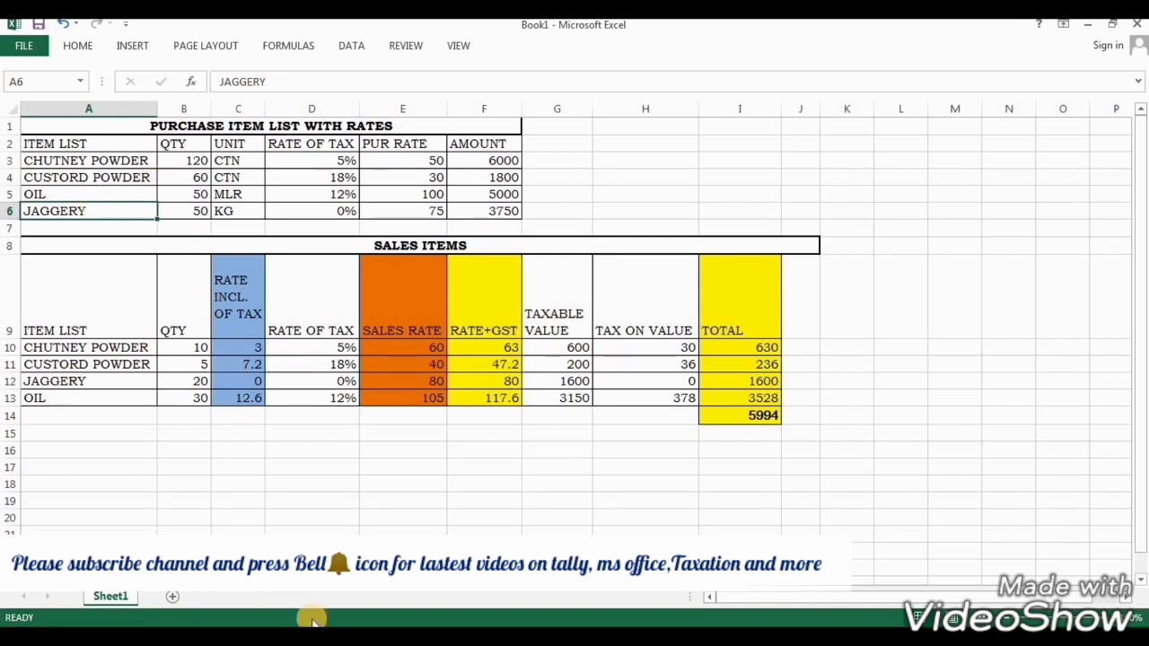
{"action": "key", "text": "alt+Tab"}
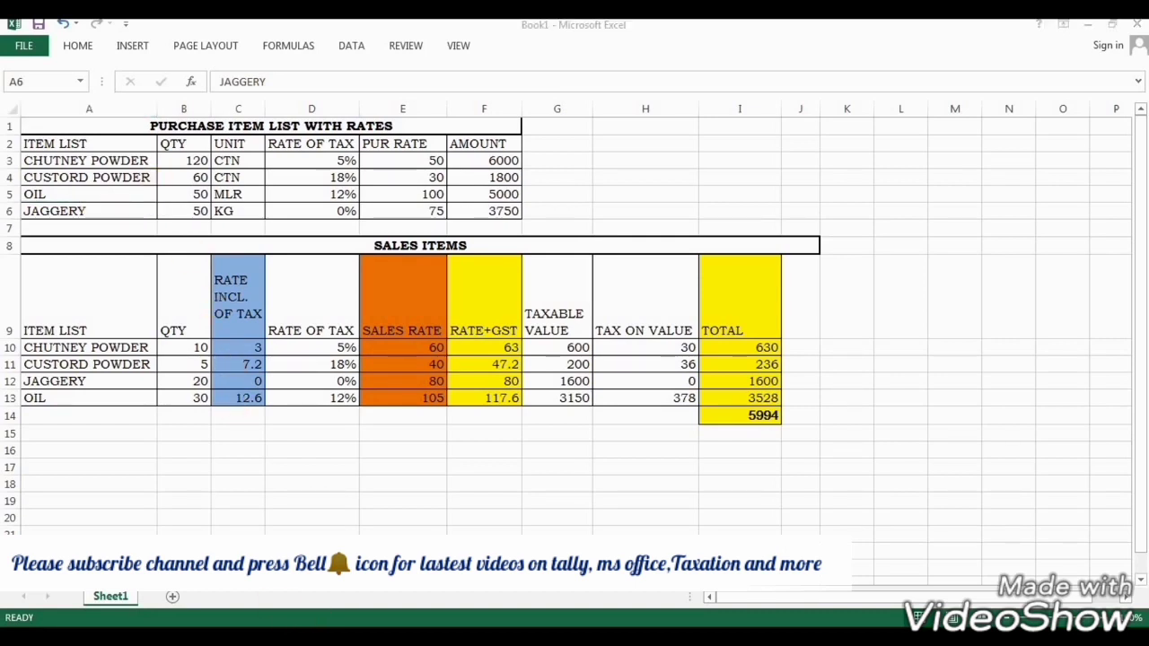
Leave voucher entry and display the Purchase Register from the account books, opened on April's voucher list.
{"action": "key", "text": "Escape"}
{"action": "key", "text": "Return"}
{"action": "key", "text": "d"}
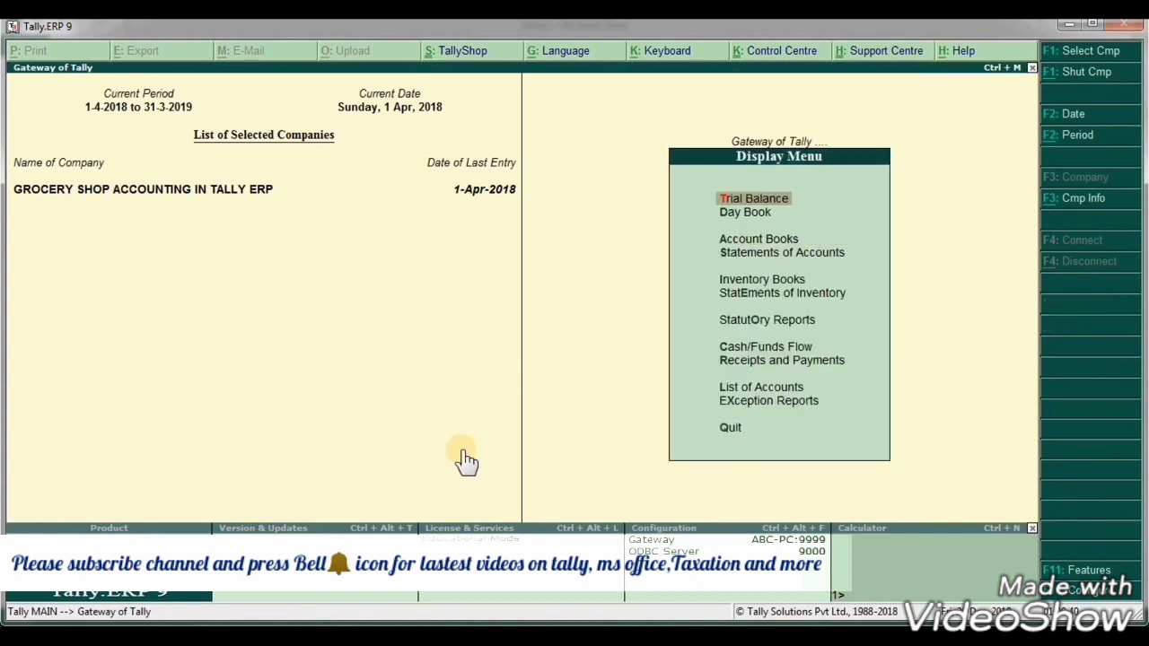
{"action": "key", "text": "a"}
{"action": "key", "text": "s"}
{"action": "key", "text": "Escape"}
{"action": "key", "text": "Down"}
{"action": "key", "text": "Return"}
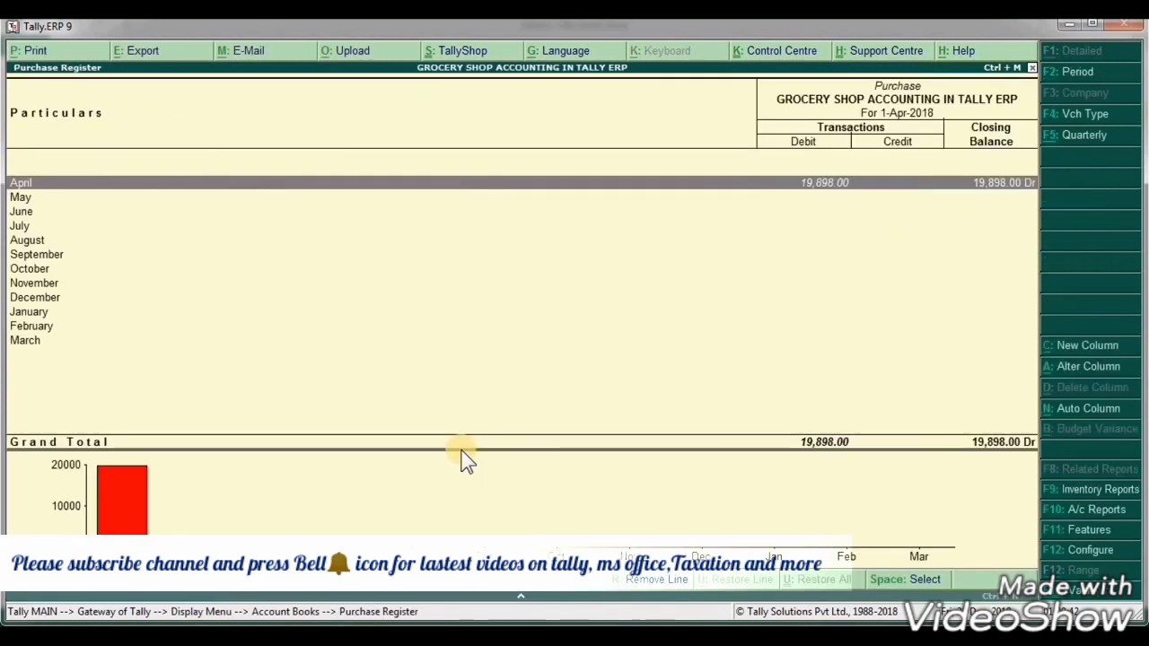
{"action": "key", "text": "Return"}
{"action": "key", "text": "Down"}
{"action": "key", "text": "Up"}
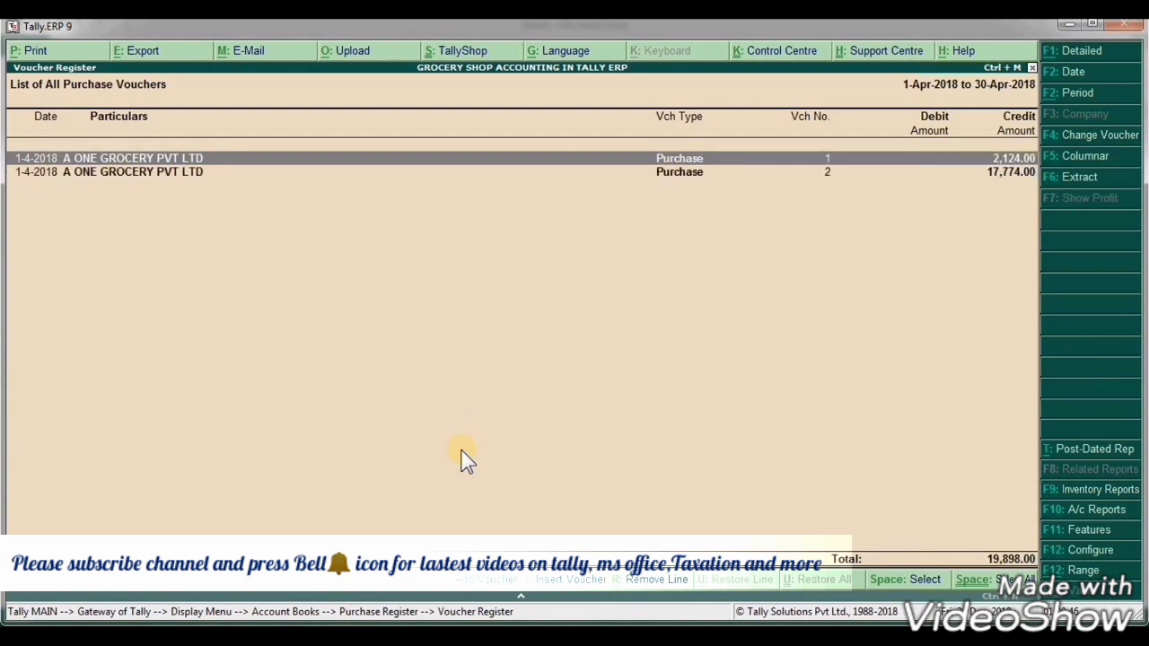
Restrict the purchase voucher list's period to 1-Apr-2018.
{"action": "key", "text": "alt+F2"}
{"action": "key", "text": "Return"}
{"action": "type", "text": "1"}
{"action": "key", "text": "Return"}
Inspect purchase voucher 1 from the list, close it without changes and return to the Gateway of Tally.
{"action": "key", "text": "Down"}
{"action": "key", "text": "Up"}
{"action": "key", "text": "Return"}
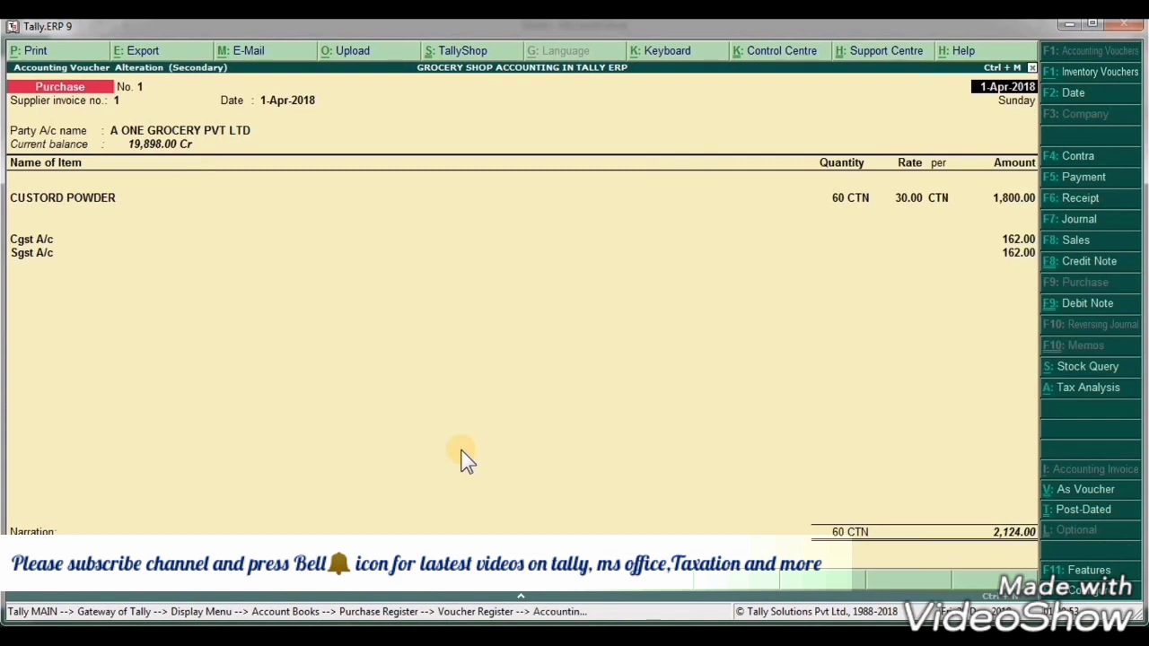
{"action": "key", "text": "Escape"}
{"action": "key", "text": "y"}
{"action": "key", "text": "Down"}
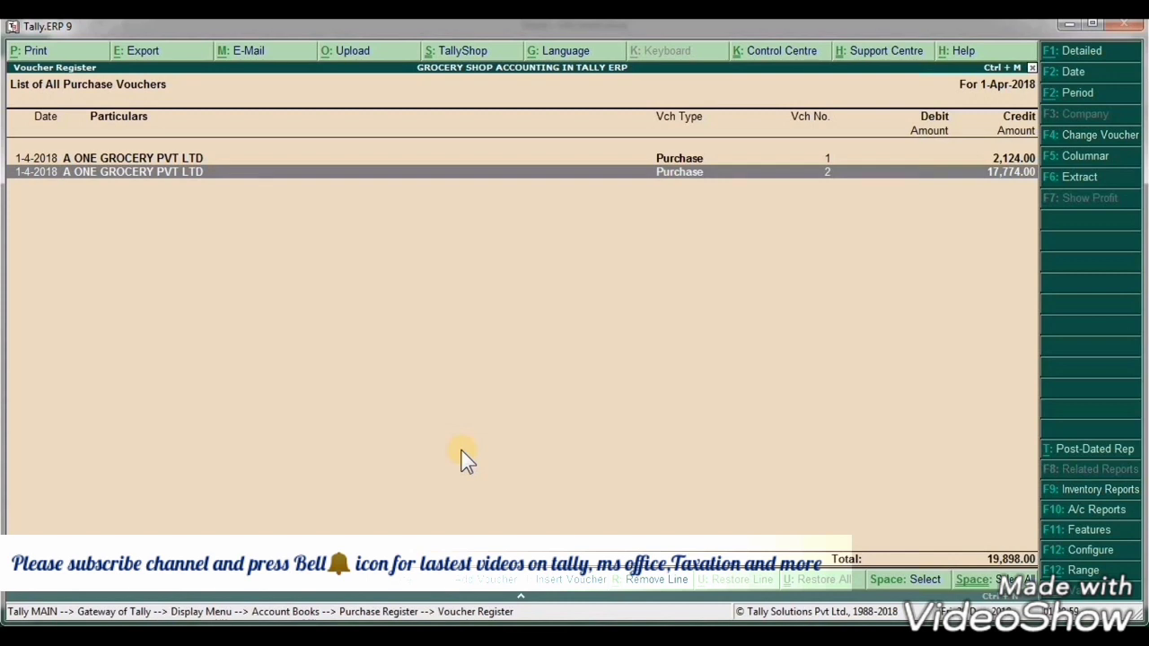
{"action": "key", "text": "Escape"}
{"action": "key", "text": "Escape"}
{"action": "key", "text": "Escape"}
{"action": "key", "text": "Escape"}
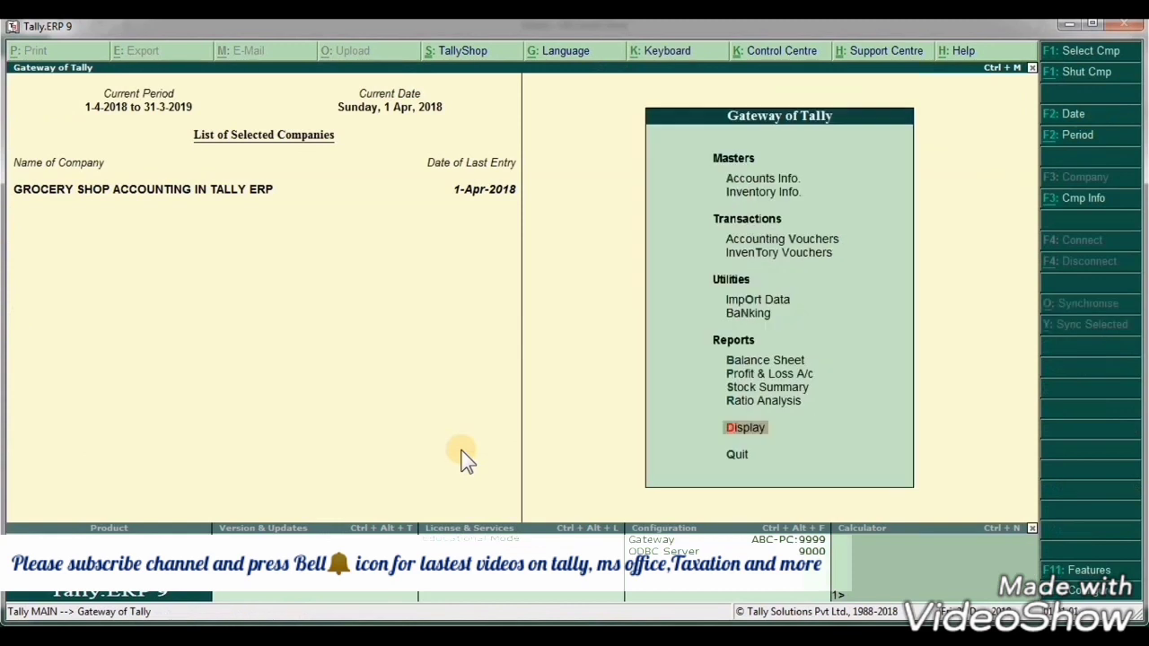
Start a new sales voucher in voucher entry and give it reference number 1.
{"action": "key", "text": "v"}
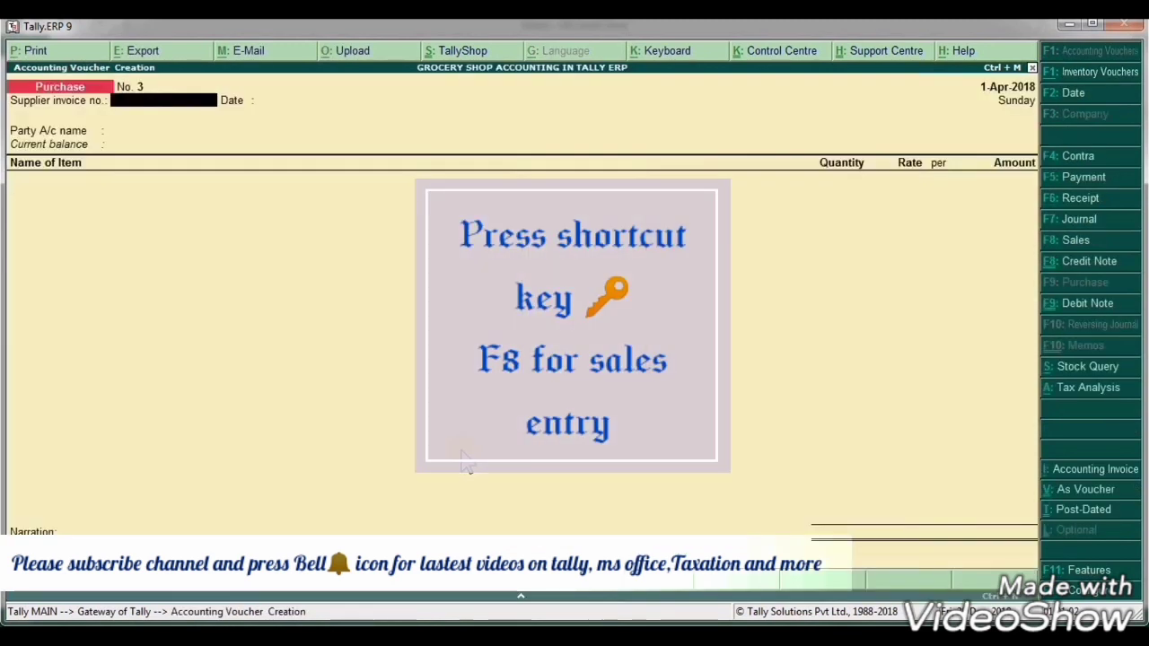
{"action": "left_click", "coordinate": [1067, 240]}
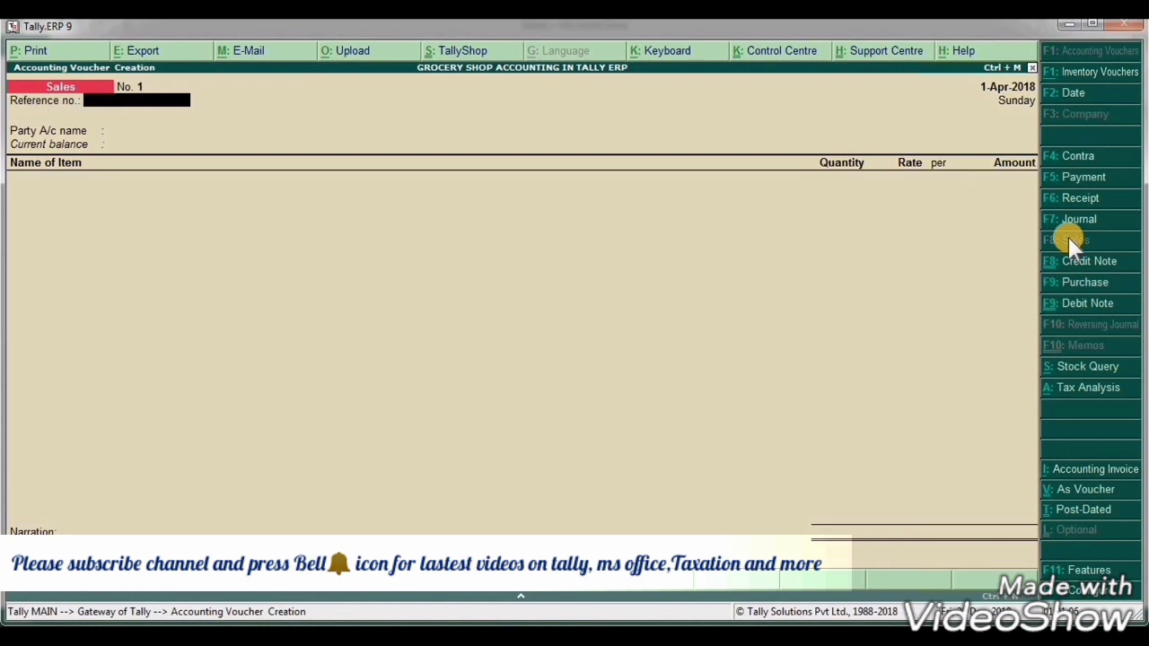
{"action": "type", "text": "1"}
{"action": "key", "text": "Return"}
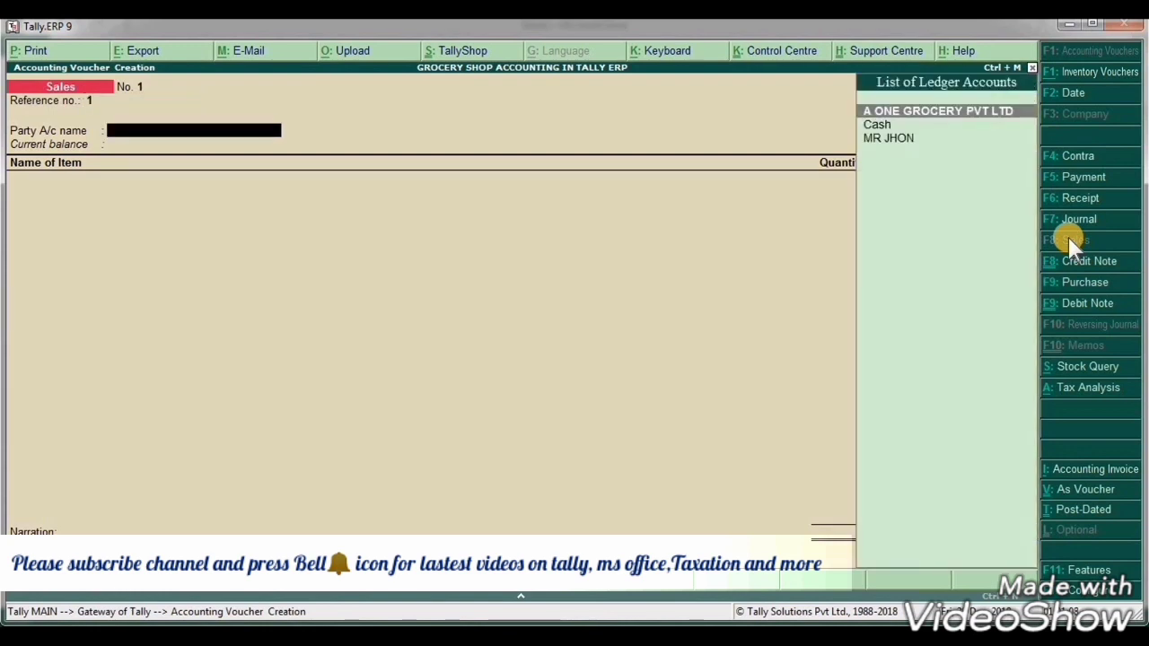
Choose the customer's ledger as the sales party and accept the party details with dispatch and order fields empty.
{"action": "key", "text": "Down"}
{"action": "key", "text": "Down"}
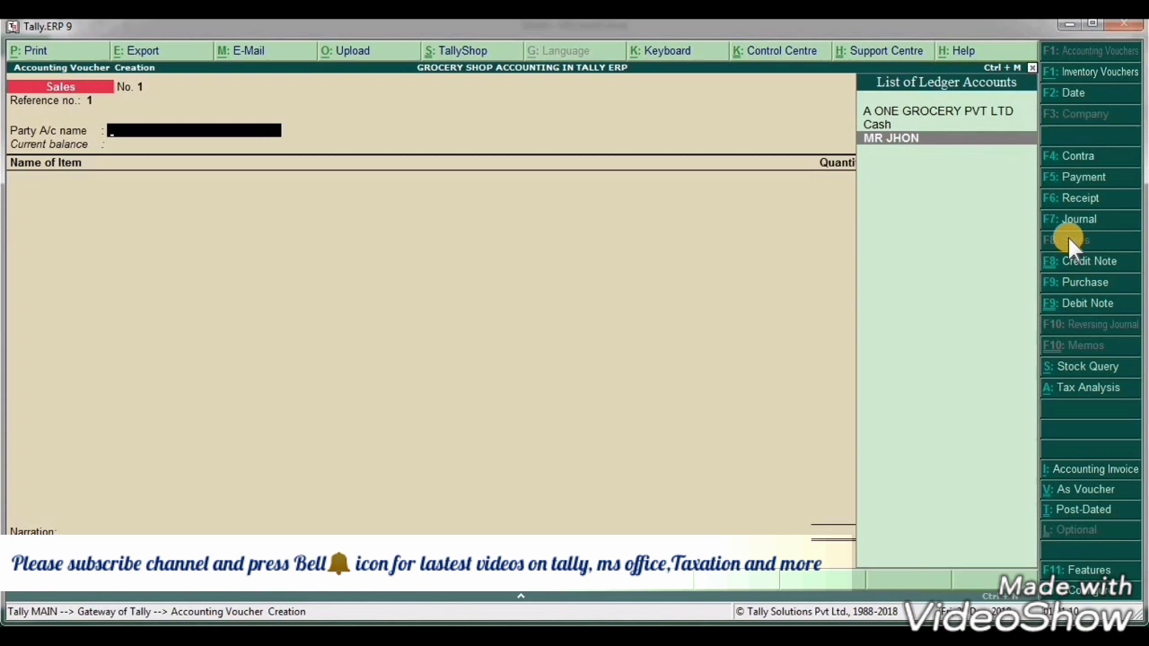
{"action": "key", "text": "Return"}
{"action": "key", "text": "Return"}
{"action": "key", "text": "Return"}
{"action": "key", "text": "Return"}
{"action": "key", "text": "Return"}
{"action": "key", "text": "Return"}
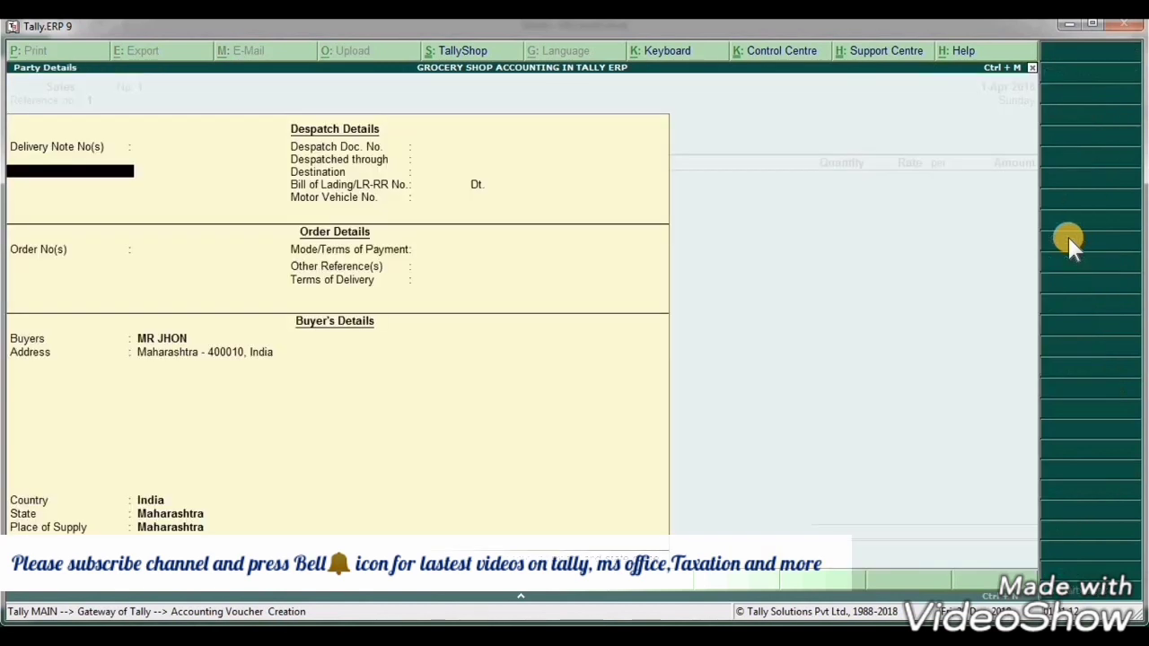
{"action": "key", "text": "ctrl+a"}
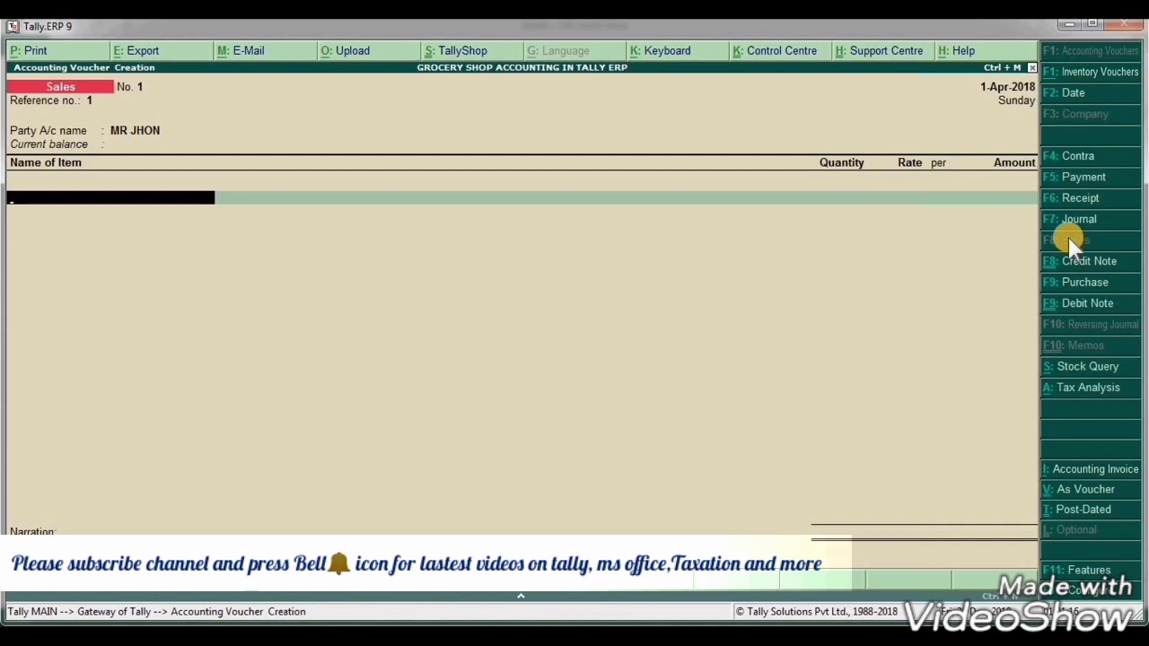
Set "Use common ledger account for item allocation" to Yes in the sales invoice configuration and save it.
{"action": "key", "text": "alt+Tab"}
{"action": "key", "text": "alt+Tab"}
{"action": "key", "text": "F12"}
{"action": "key", "text": "Return"}
{"action": "key", "text": "Return"}
{"action": "type", "text": "y"}
{"action": "key", "text": "Return"}
{"action": "key", "text": "Return"}
{"action": "key", "text": "Return"}
{"action": "key", "text": "Return"}
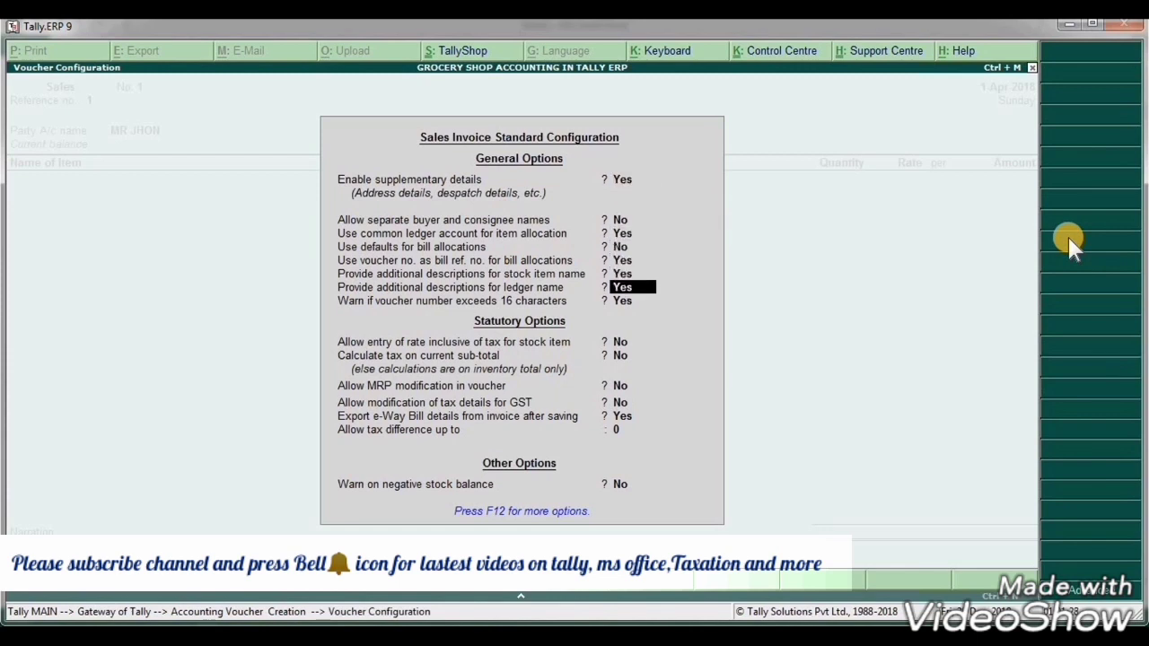
{"action": "key", "text": "Return"}
{"action": "key", "text": "Return"}
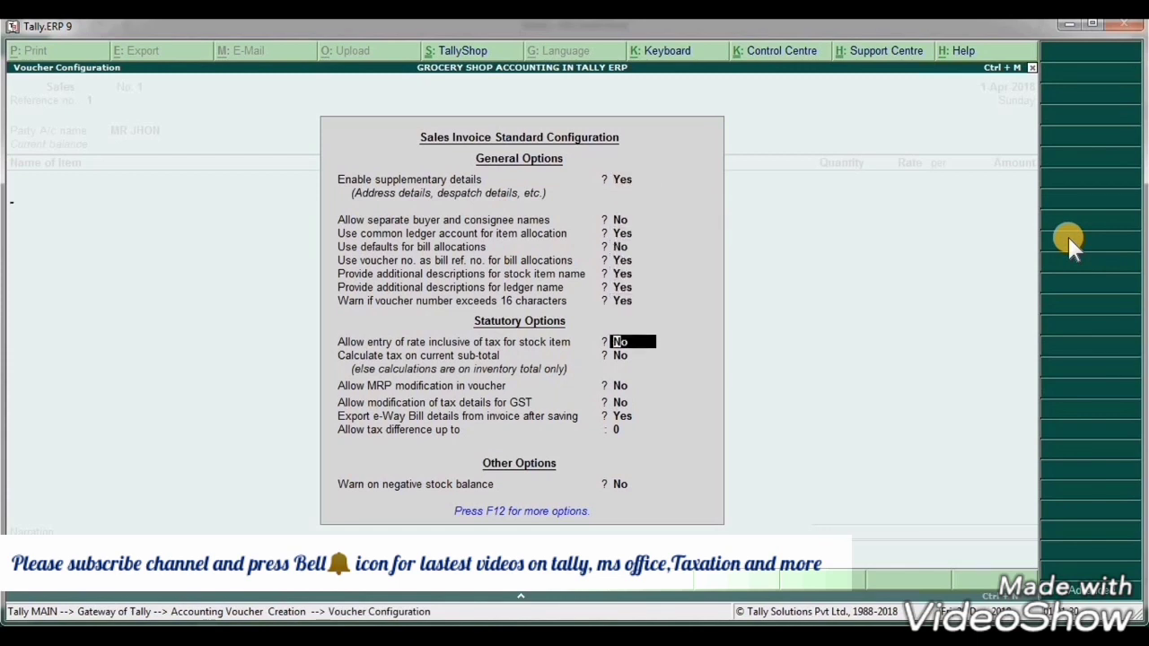
{"action": "key", "text": "ctrl+a"}
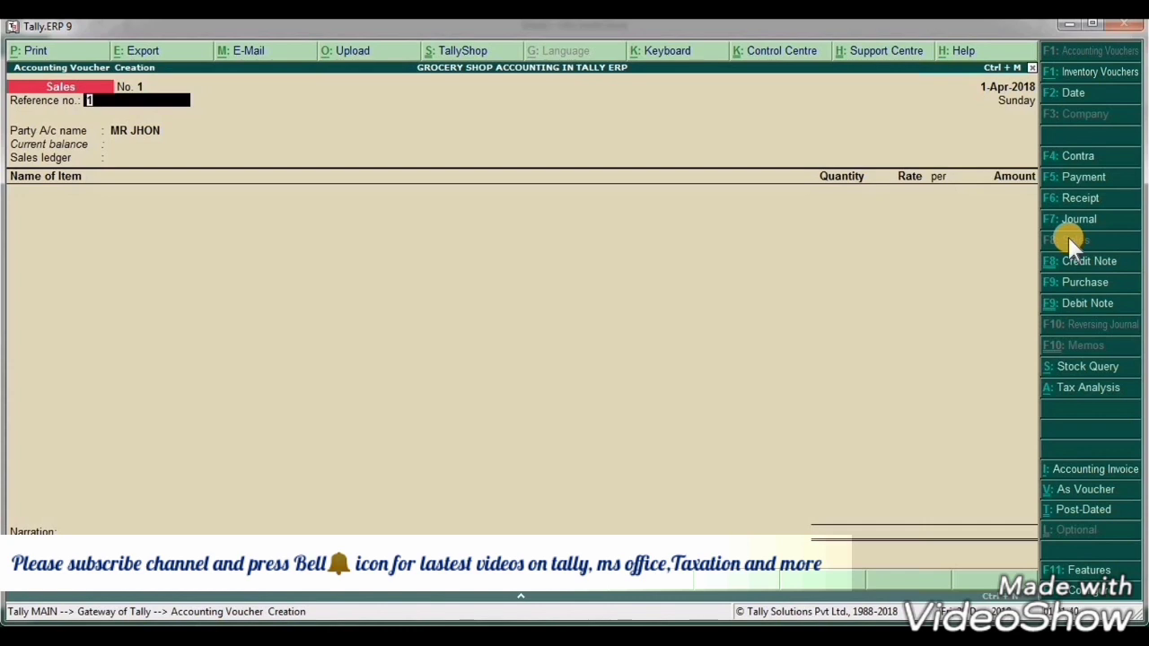
Set "Use common ledger account for item allocation" to No in the sales invoice configuration and save it.
{"action": "key", "text": "F12"}
{"action": "key", "text": "Down"}
{"action": "key", "text": "Down"}
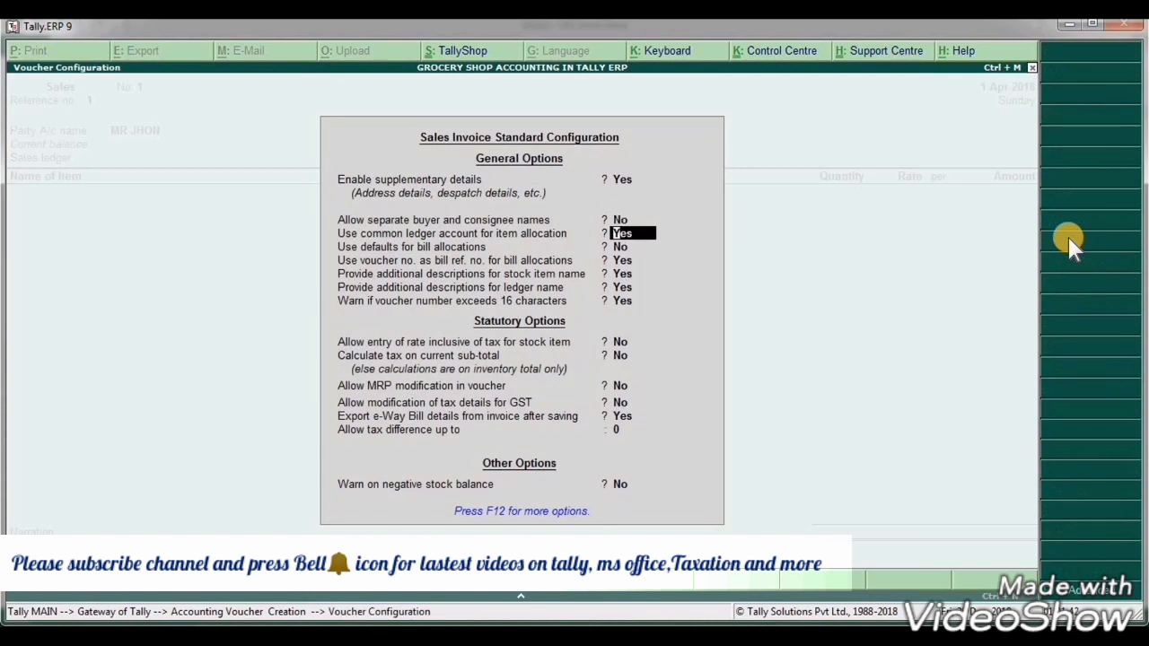
{"action": "key", "text": "n"}
{"action": "key", "text": "Return"}
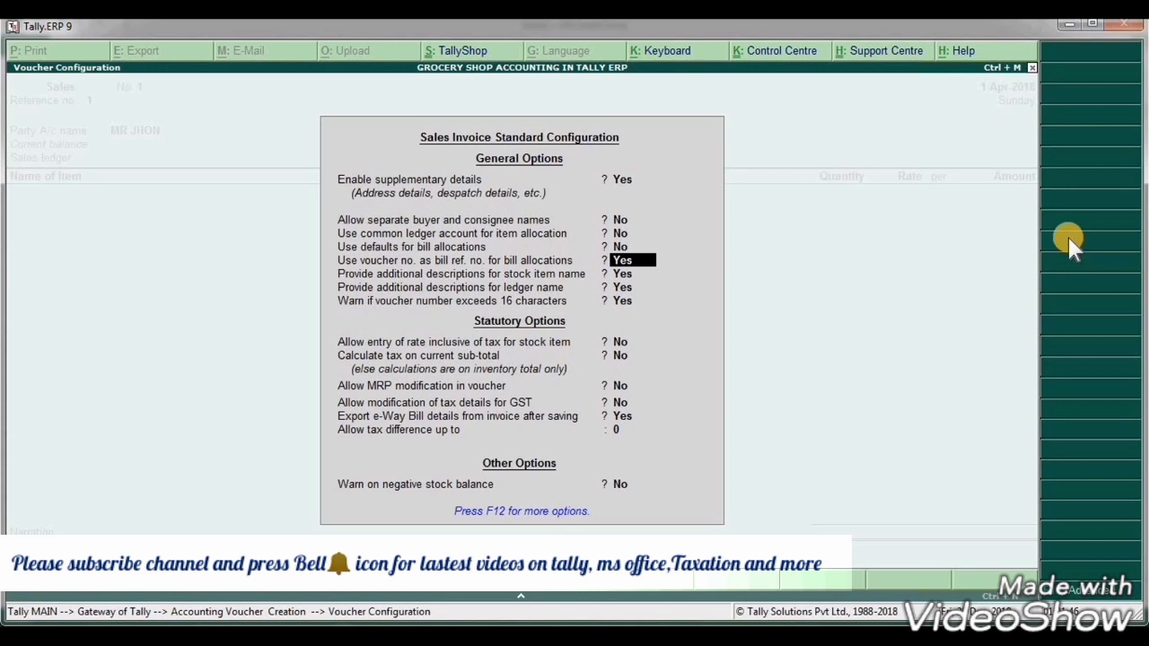
{"action": "key", "text": "ctrl+a"}
Keep the reference number and customer ledger, accept the party details again and go to the sales voucher's item lines.
{"action": "key", "text": "Return"}
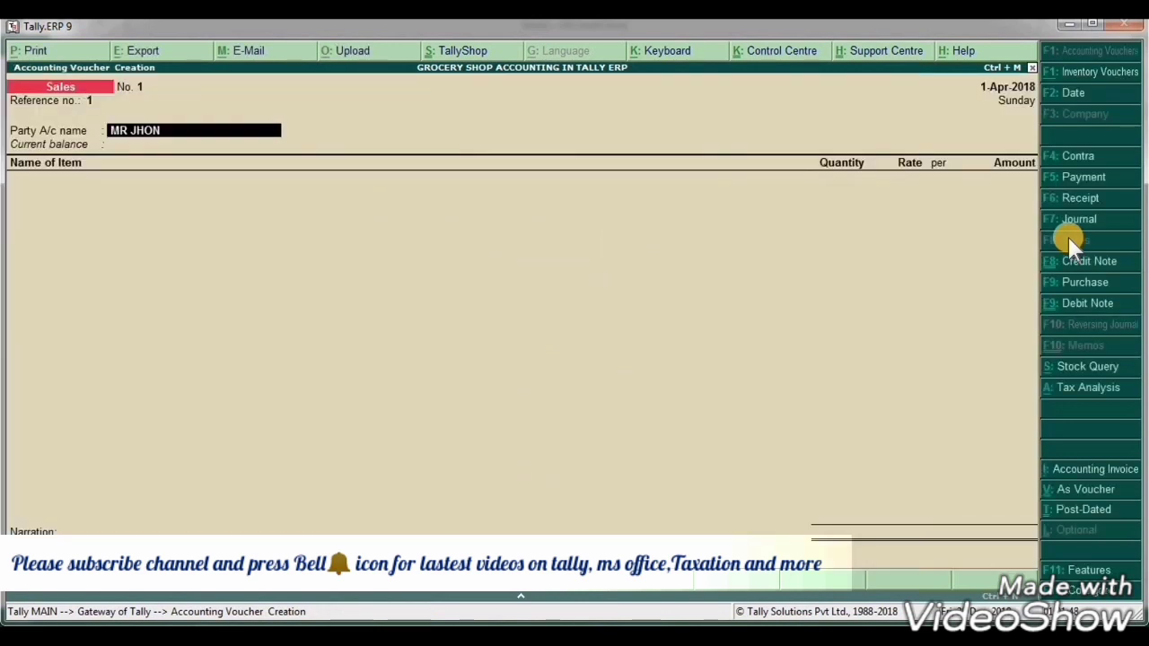
{"action": "key", "text": "Return"}
{"action": "key", "text": "Return"}
{"action": "key", "text": "Return"}
{"action": "key", "text": "Return"}
{"action": "key", "text": "Return"}
{"action": "key", "text": "ctrl+a"}
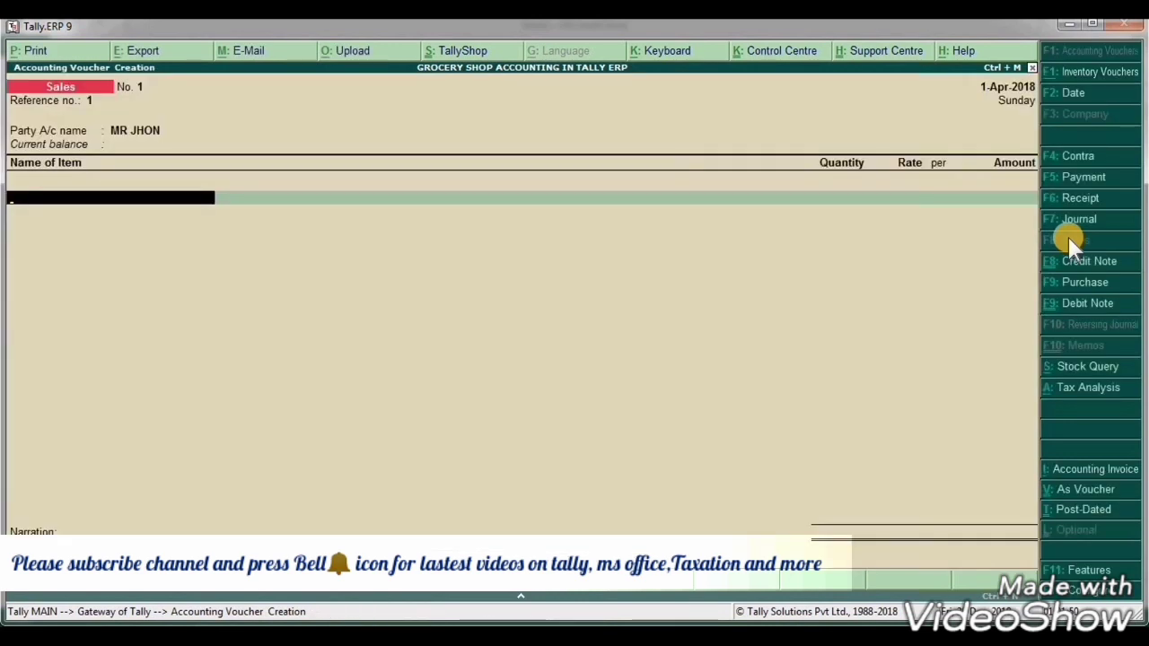
Switch to the Excel list and examine the sales items' names, quantities, tax rates and sales rates.
{"action": "key", "text": "alt+Tab"}
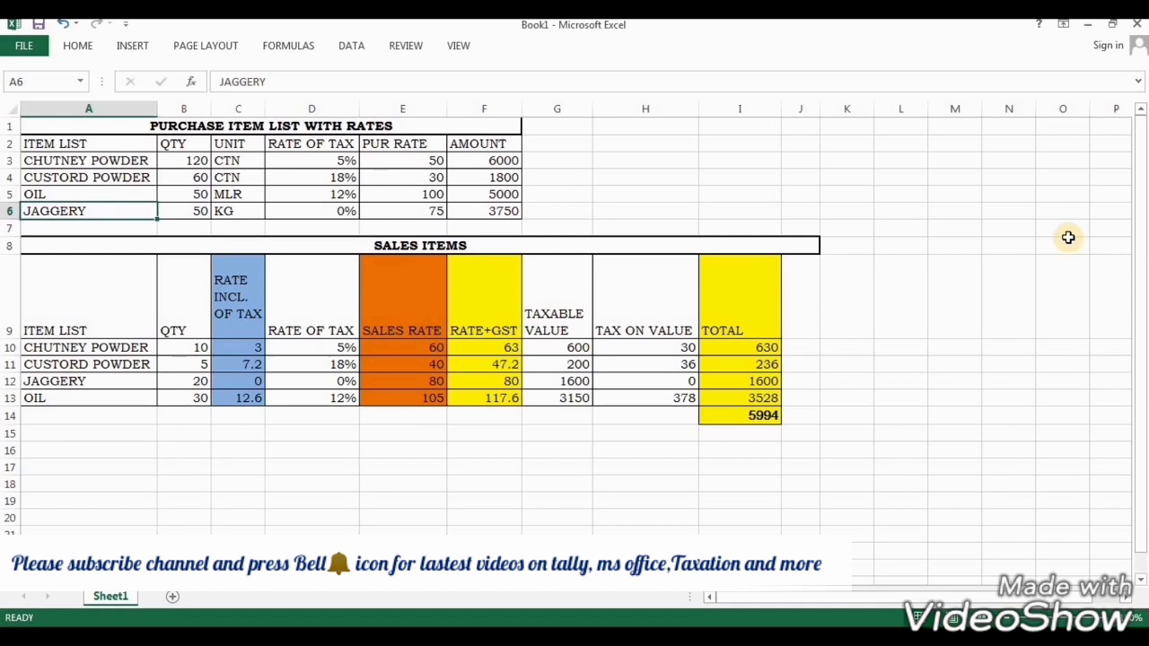
{"action": "left_click", "coordinate": [112, 350]}
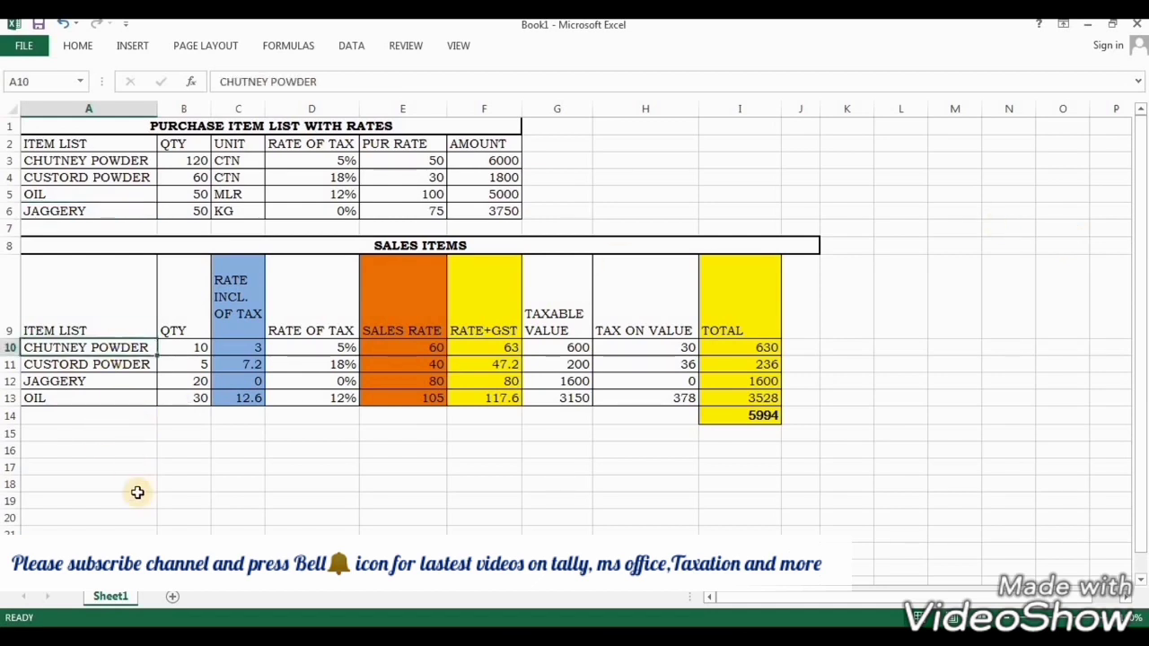
{"action": "left_click", "coordinate": [123, 398]}
{"action": "left_click", "coordinate": [180, 349]}
{"action": "left_click_drag", "start_coordinate": [180, 349], "coordinate": [190, 406]}
{"action": "left_click", "coordinate": [194, 446]}
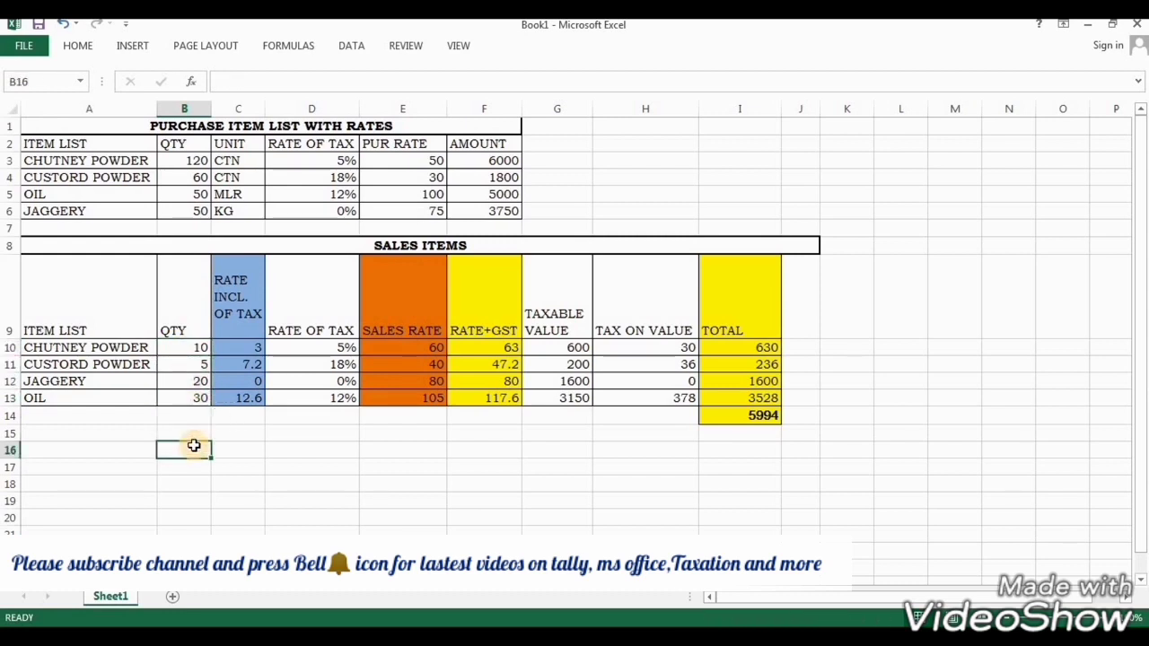
{"action": "left_click", "coordinate": [247, 449]}
{"action": "left_click", "coordinate": [310, 449]}
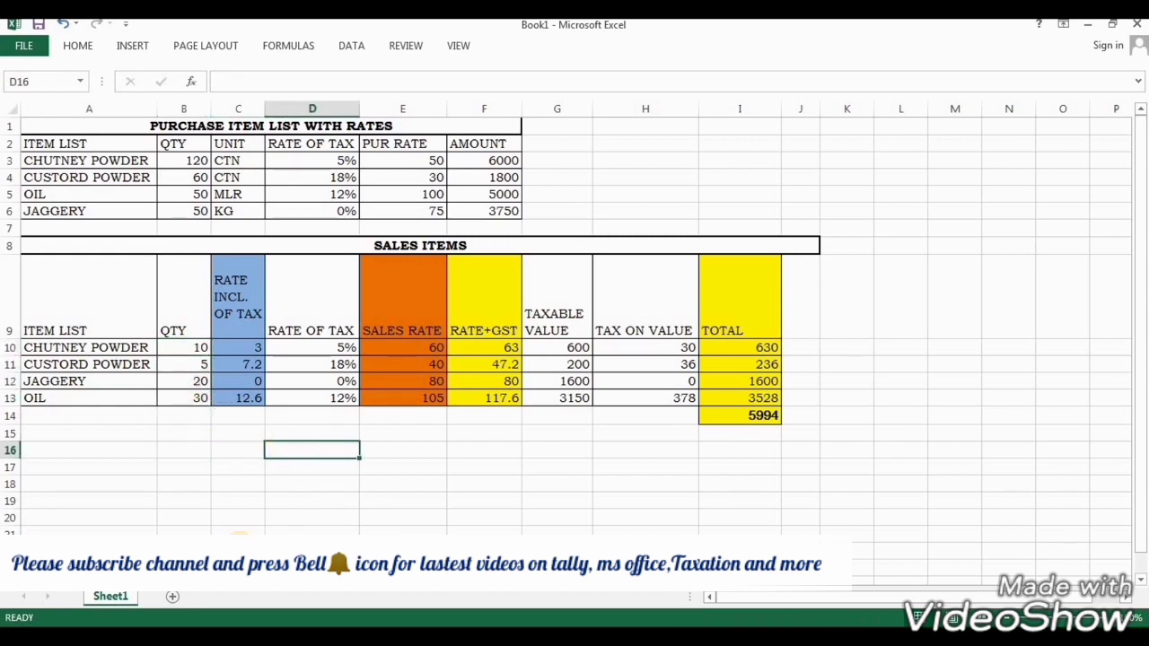
{"action": "left_click", "coordinate": [411, 449]}
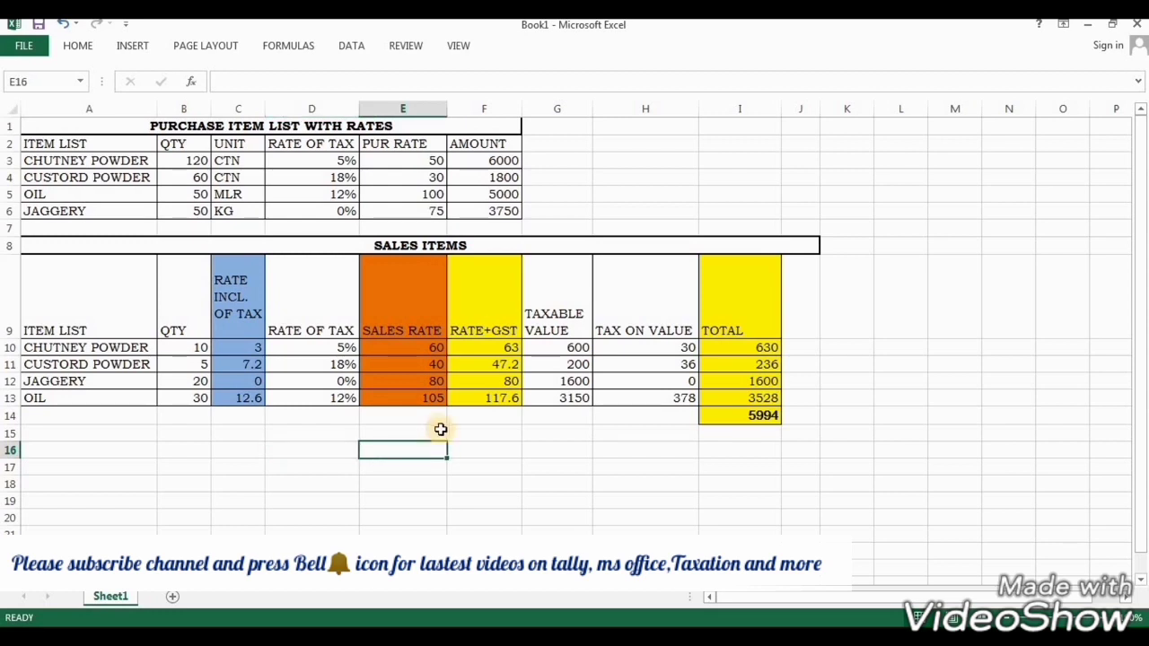
{"action": "left_click", "coordinate": [438, 431]}
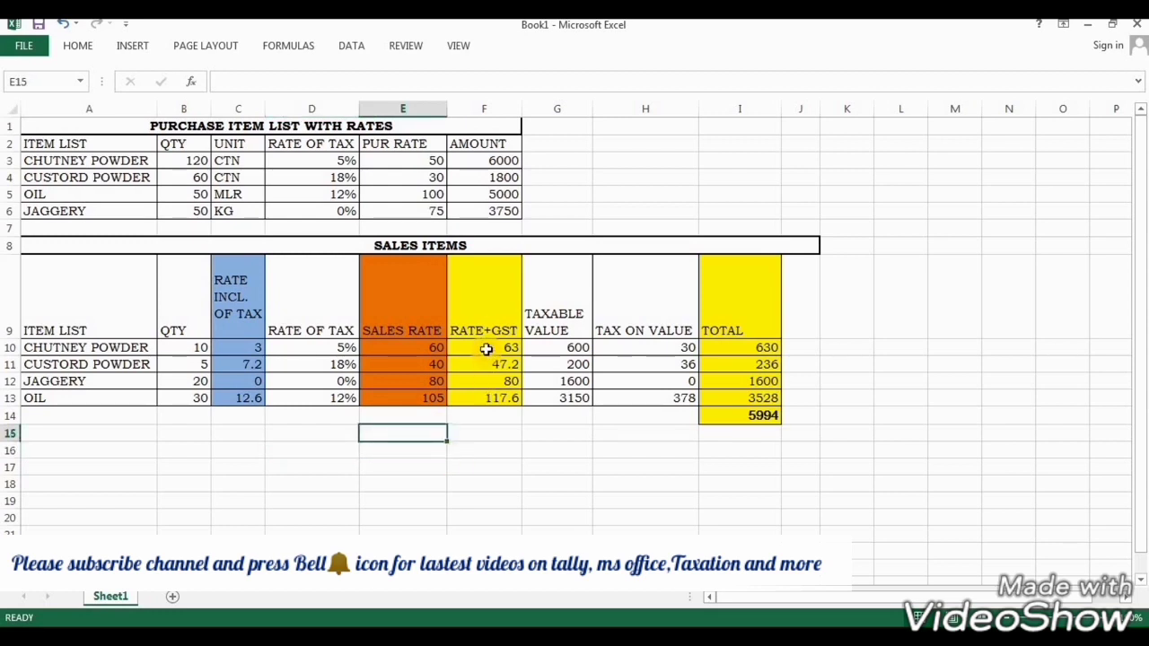
Check chutney powder's taxable value by calculating 10*60 in Calculator and compare it with the sheet's taxable value formula.
{"action": "left_click", "coordinate": [486, 349]}
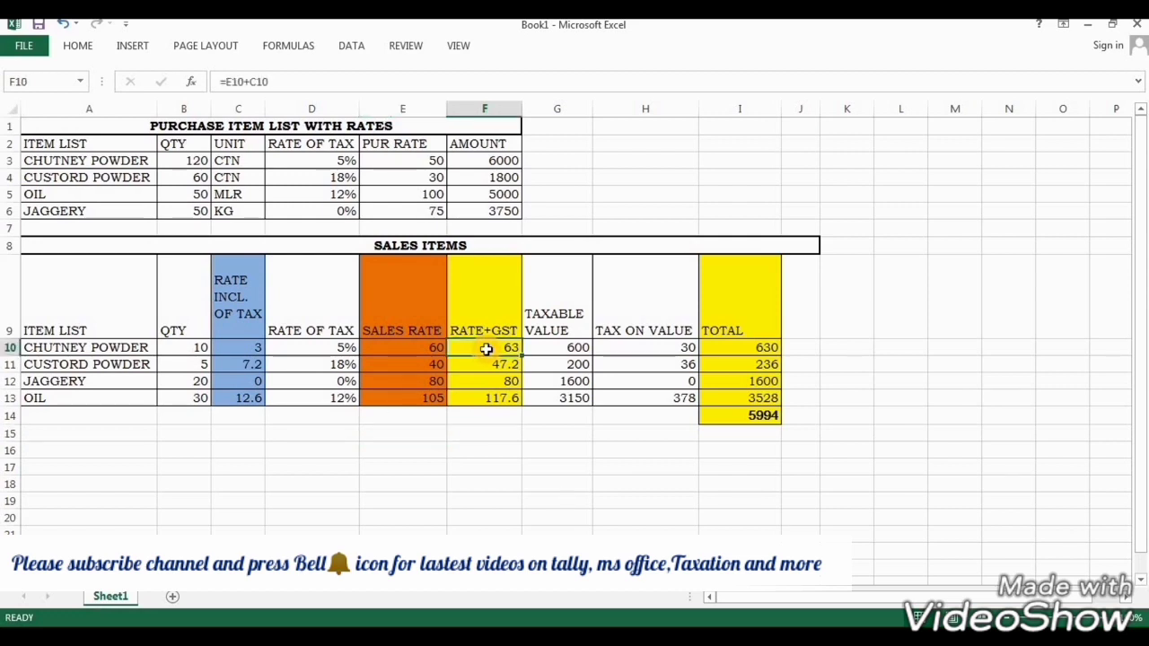
{"action": "left_click", "coordinate": [187, 349]}
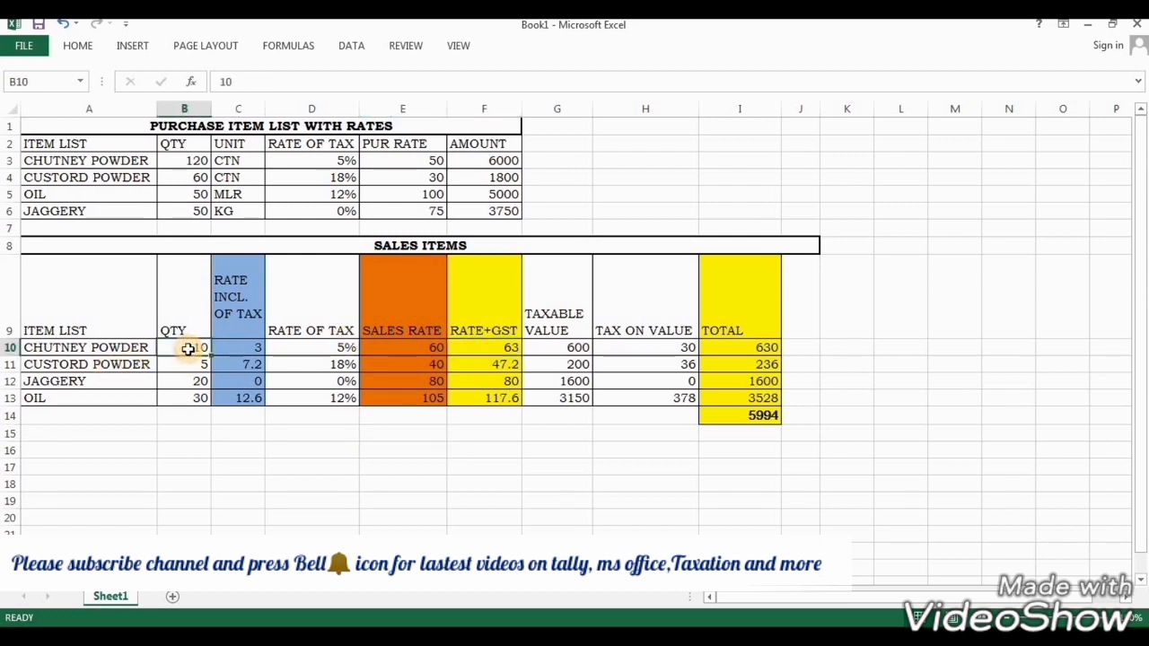
{"action": "left_click", "coordinate": [417, 349]}
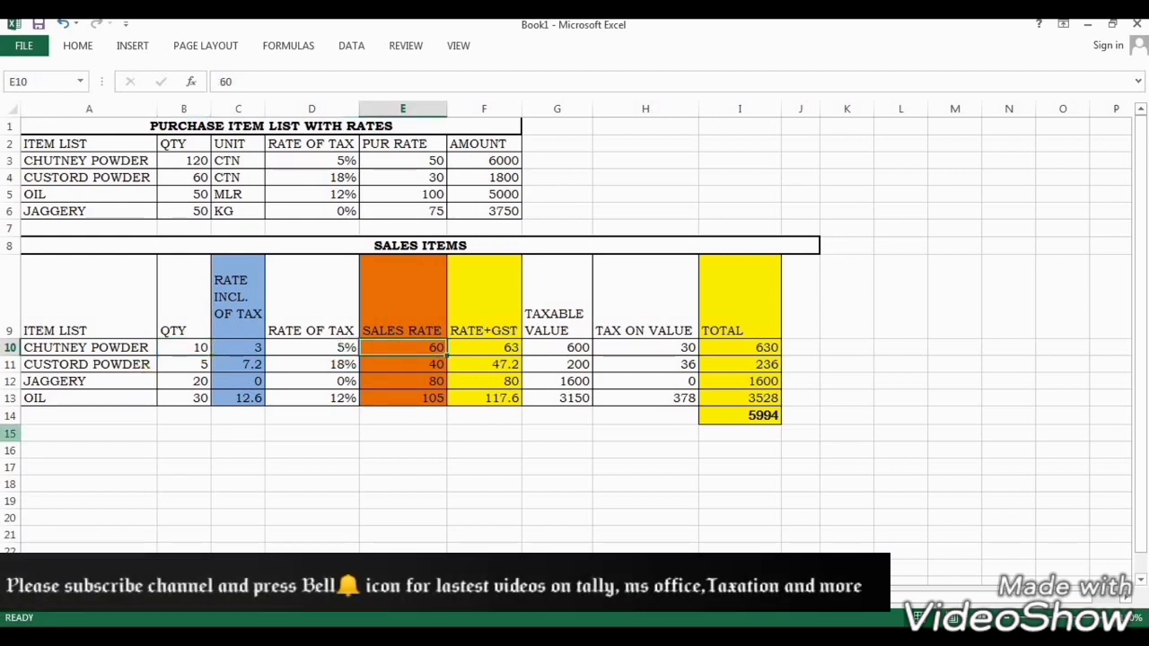
{"action": "key", "text": "super"}
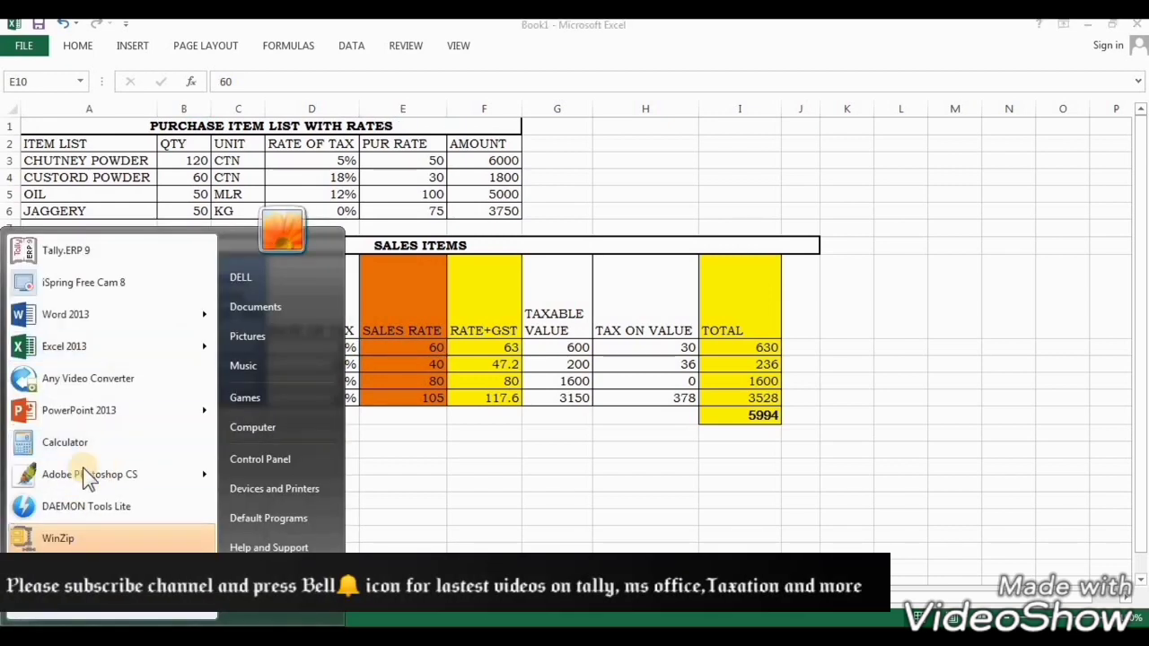
{"action": "left_click", "coordinate": [85, 434]}
{"action": "left_click_drag", "start_coordinate": [557, 206], "coordinate": [936, 164]}
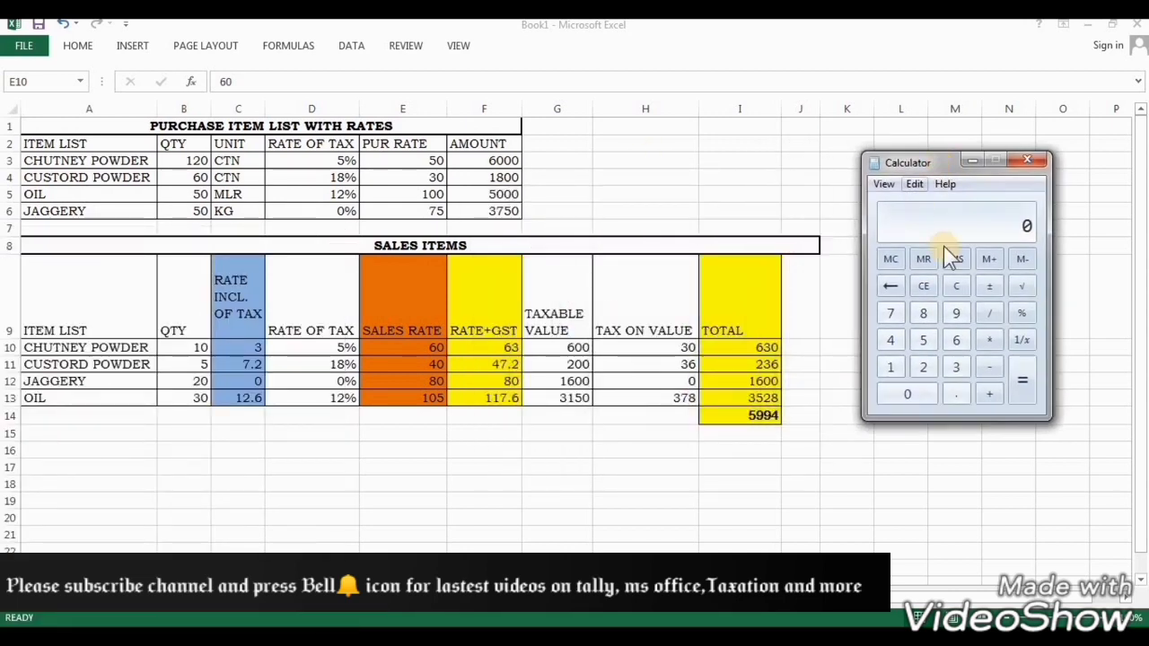
{"action": "type", "text": "10"}
{"action": "key", "text": "asterisk"}
{"action": "type", "text": "60"}
{"action": "key", "text": "Return"}
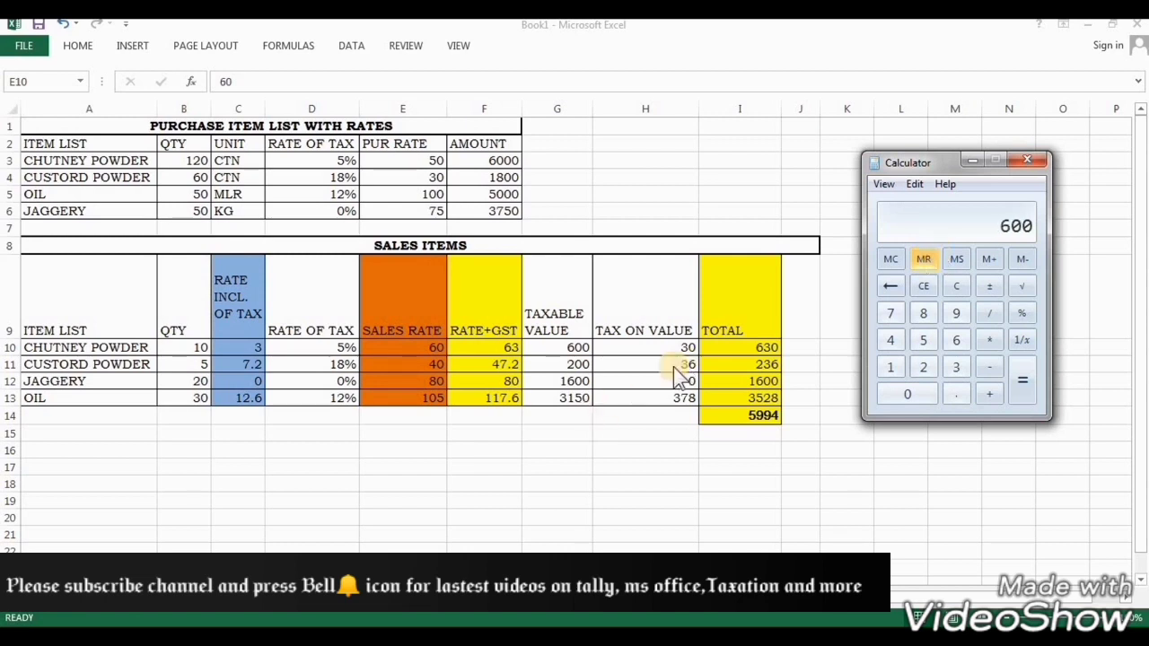
{"action": "left_click", "coordinate": [575, 356]}
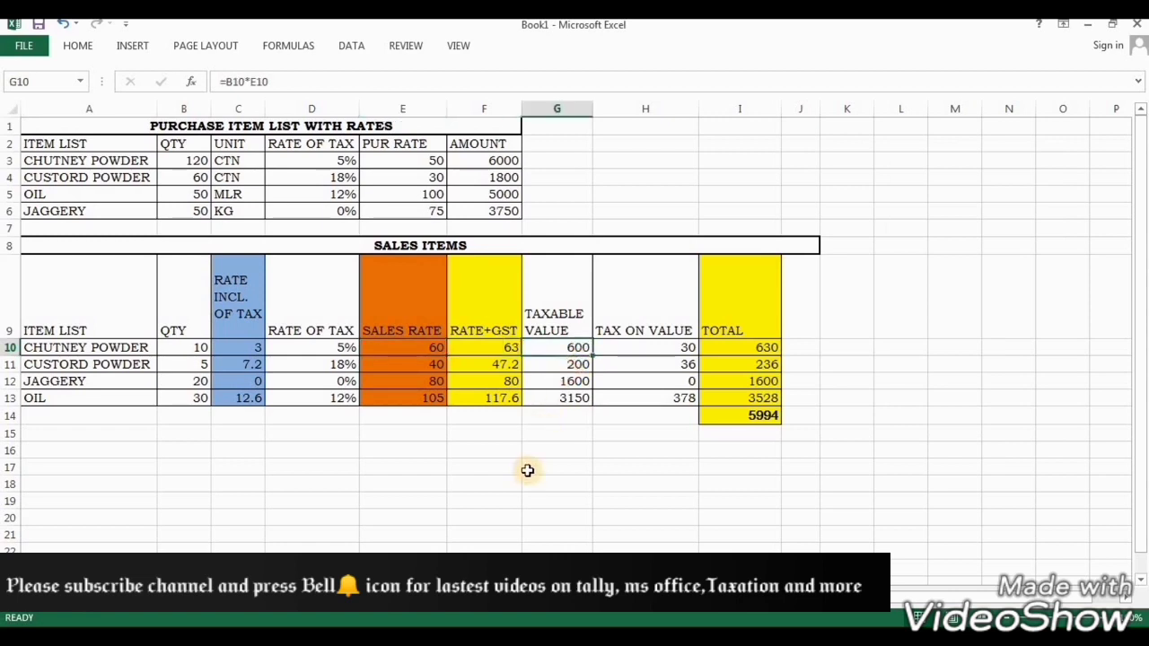
Calculate chutney powder's tax-inclusive total as 10*63 in Calculator and clear the result.
{"action": "key", "text": "alt+Tab"}
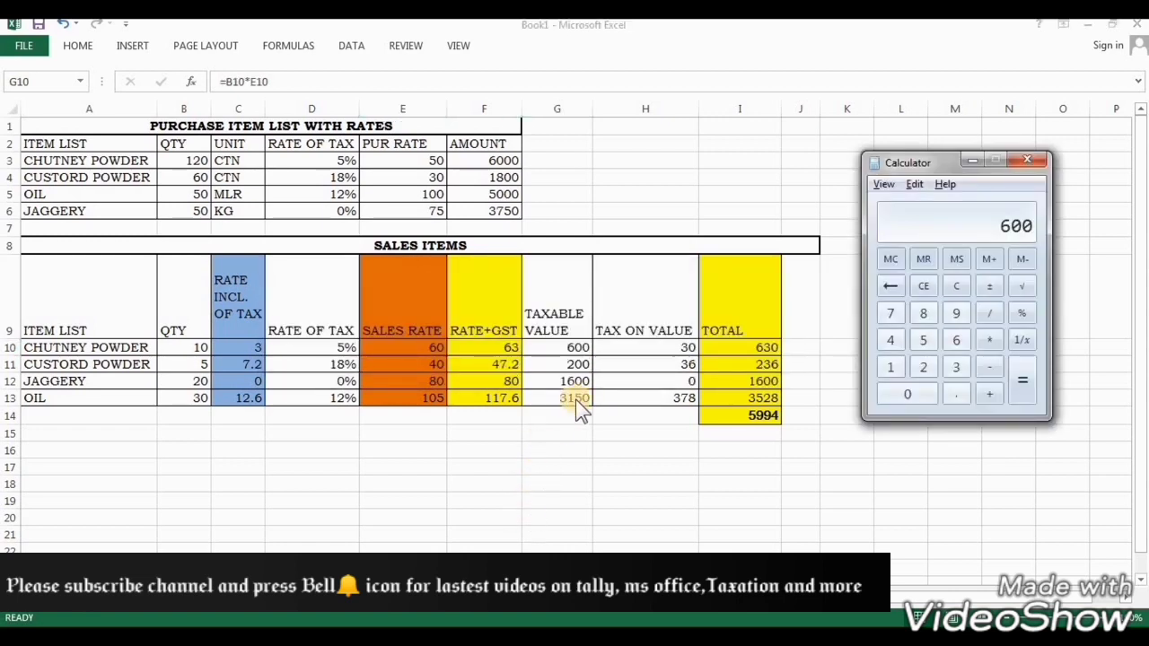
{"action": "key", "text": "Escape"}
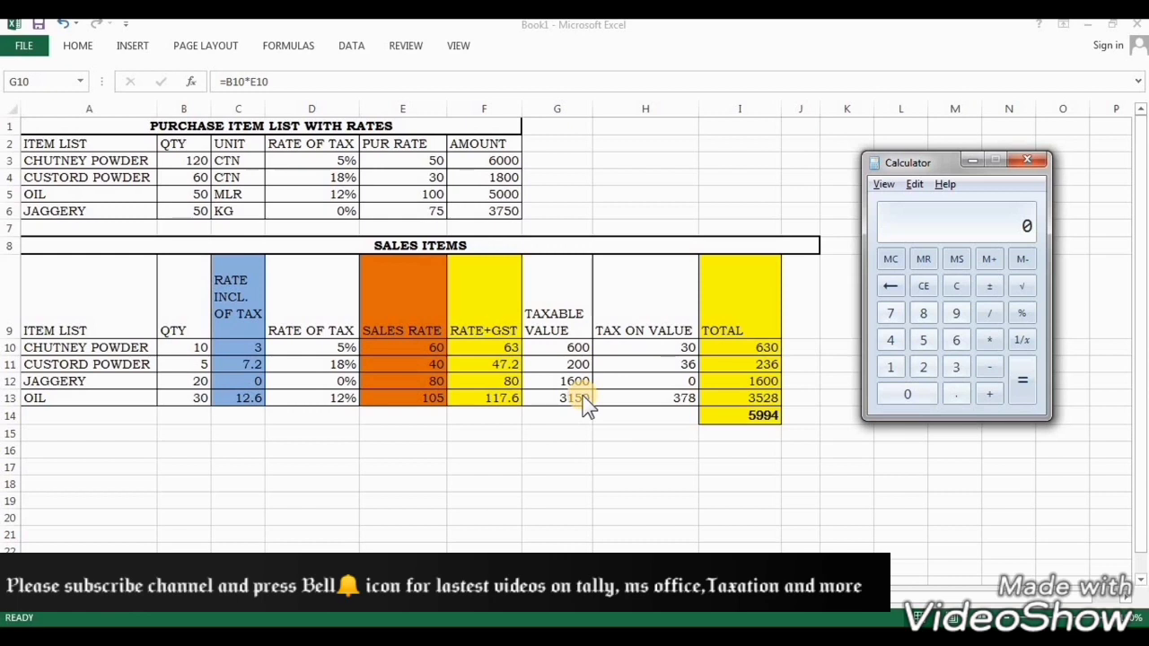
{"action": "type", "text": "10"}
{"action": "key", "text": "asterisk"}
{"action": "type", "text": "63"}
{"action": "key", "text": "Return"}
{"action": "key", "text": "Escape"}
Calculate the tax per unit of chutney powder as 60*5/100 in Calculator and clear the result.
{"action": "key", "text": "alt"}
{"action": "key", "text": "alt"}
{"action": "type", "text": "60"}
{"action": "key", "text": "asterisk"}
{"action": "type", "text": "5"}
{"action": "key", "text": "slash"}
{"action": "type", "text": "100"}
{"action": "key", "text": "Return"}
{"action": "key", "text": "Escape"}
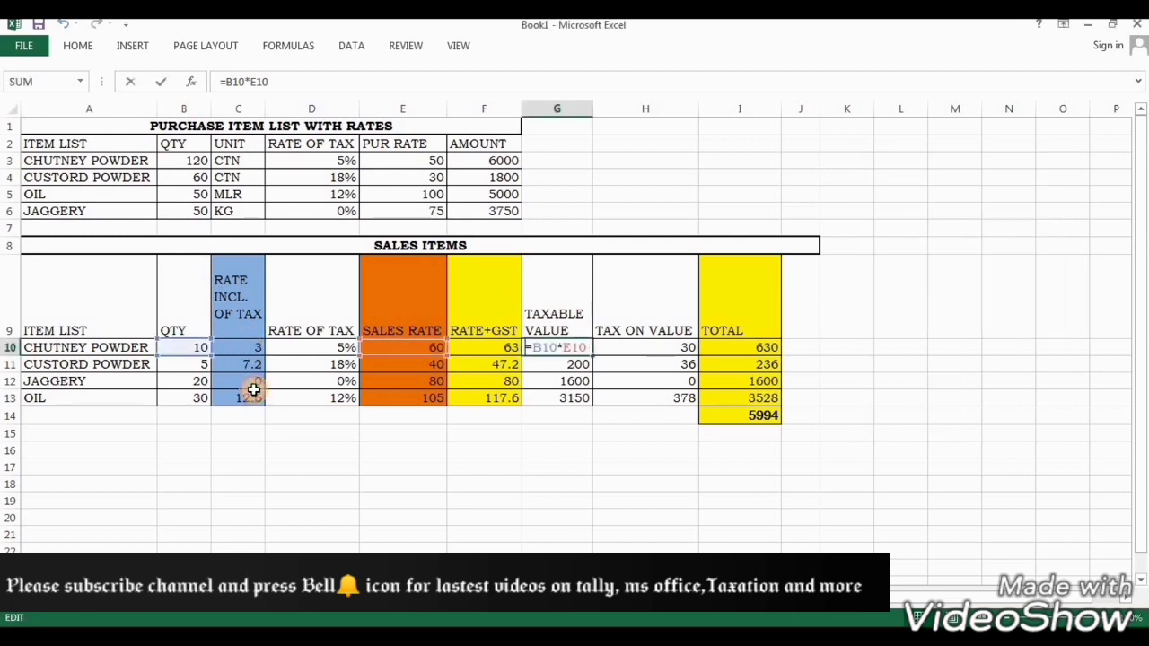
{"action": "type", "text": "="}
{"action": "left_click", "coordinate": [249, 347]}
{"action": "key", "text": "alt+Tab"}
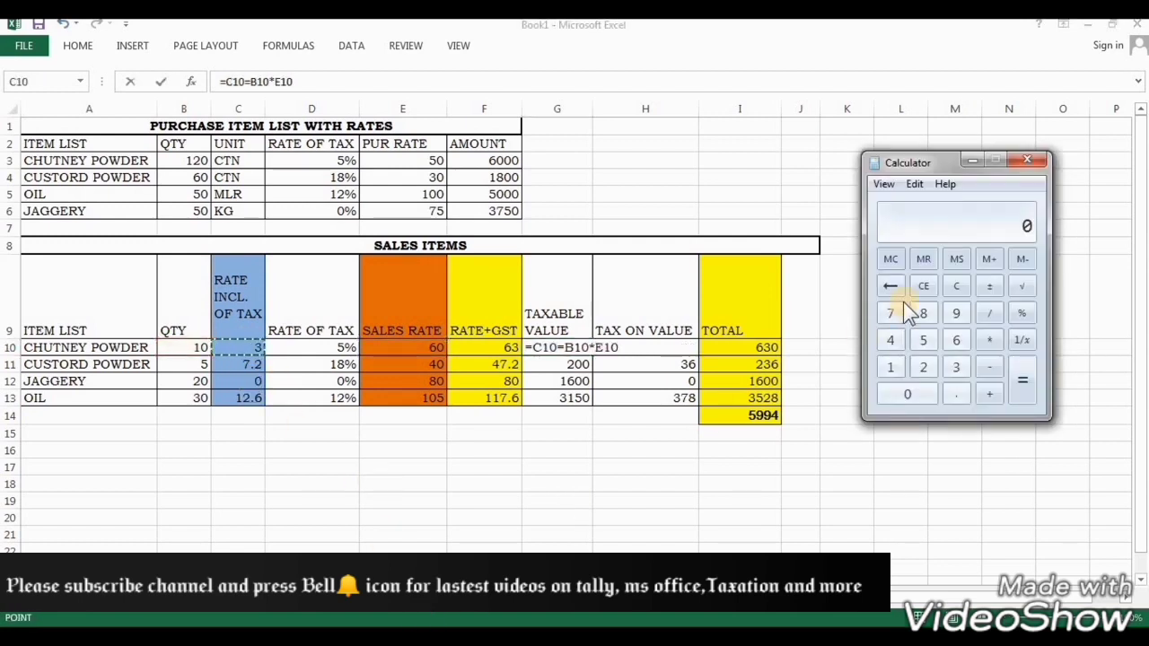
{"action": "key", "text": "alt+Tab"}
{"action": "left_click", "coordinate": [492, 350]}
{"action": "key", "text": "Escape"}
Work chutney powder's rate excluding tax back from its RATE+GST value as 63*100/105 in Calculator, and close Calculator.
{"action": "left_click", "coordinate": [499, 352]}
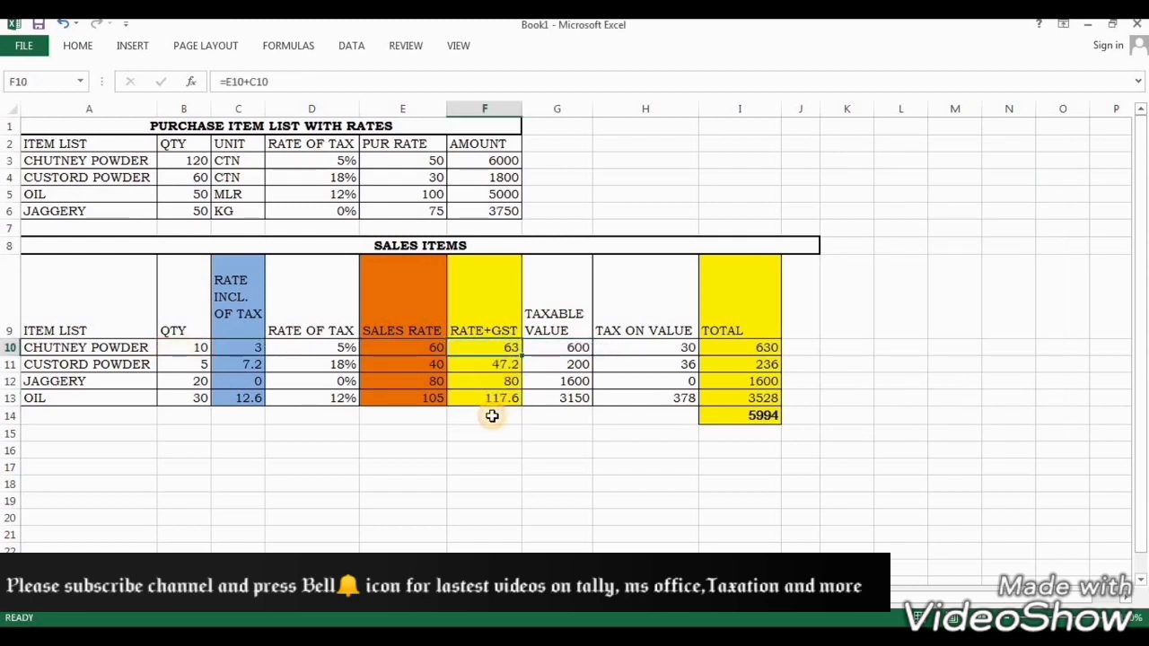
{"action": "key", "text": "alt+Tab"}
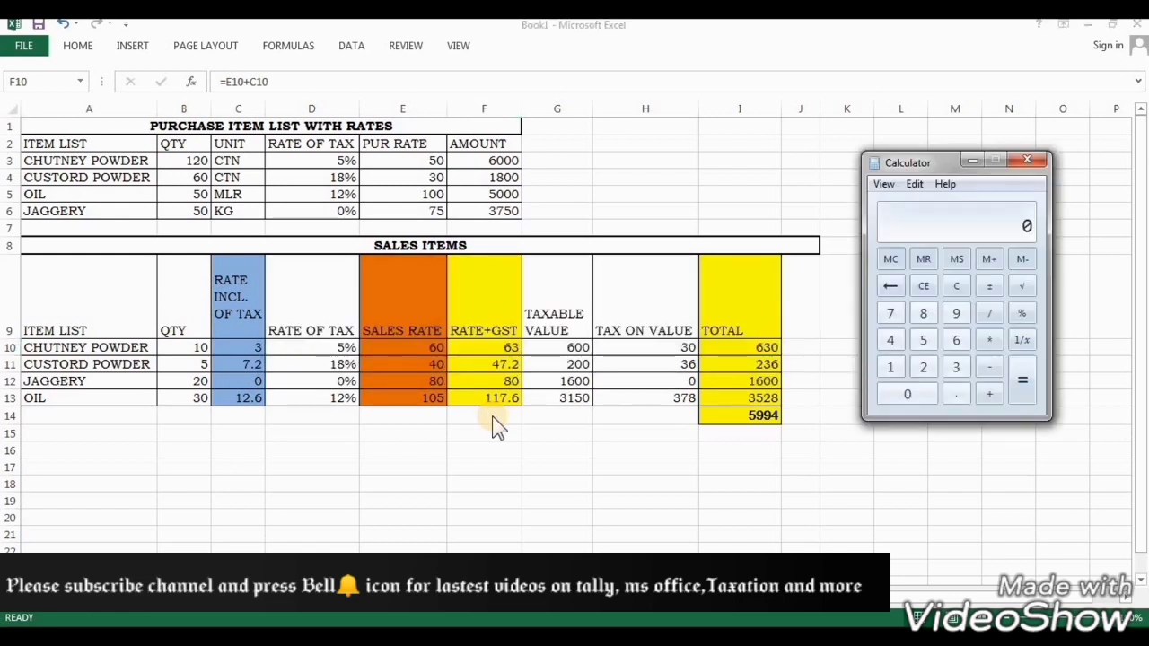
{"action": "type", "text": "63*100"}
{"action": "key", "text": "Return"}
{"action": "type", "text": "/105"}
{"action": "key", "text": "Return"}
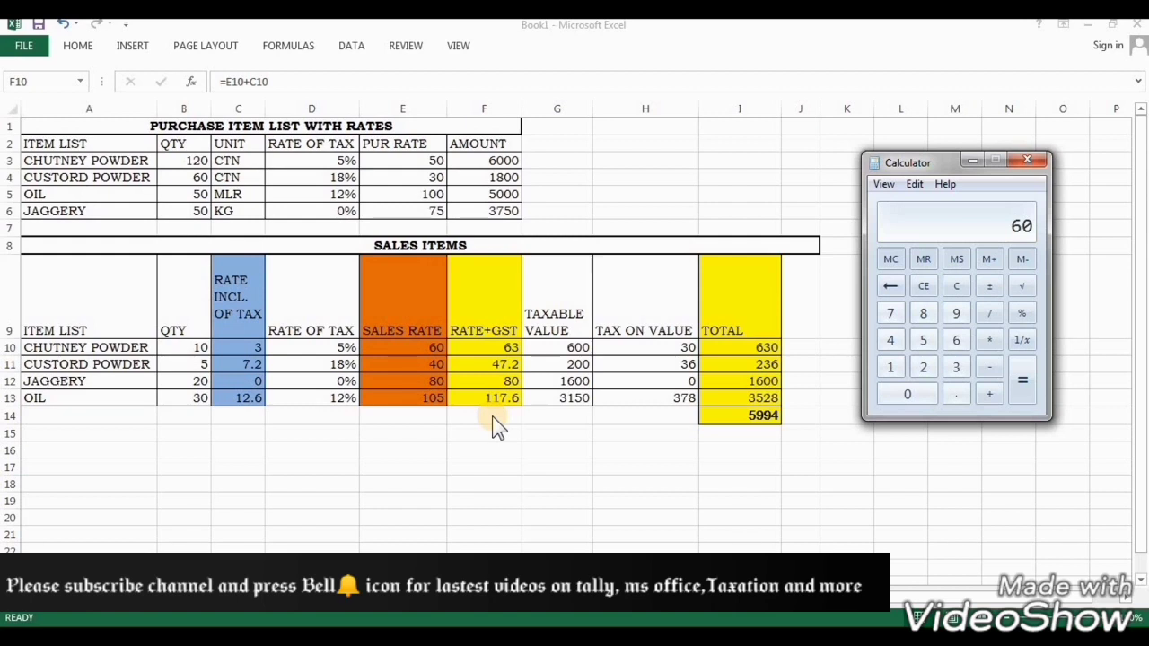
{"action": "key", "text": "Escape"}
{"action": "left_click", "coordinate": [1024, 161]}
{"action": "left_click", "coordinate": [887, 265]}
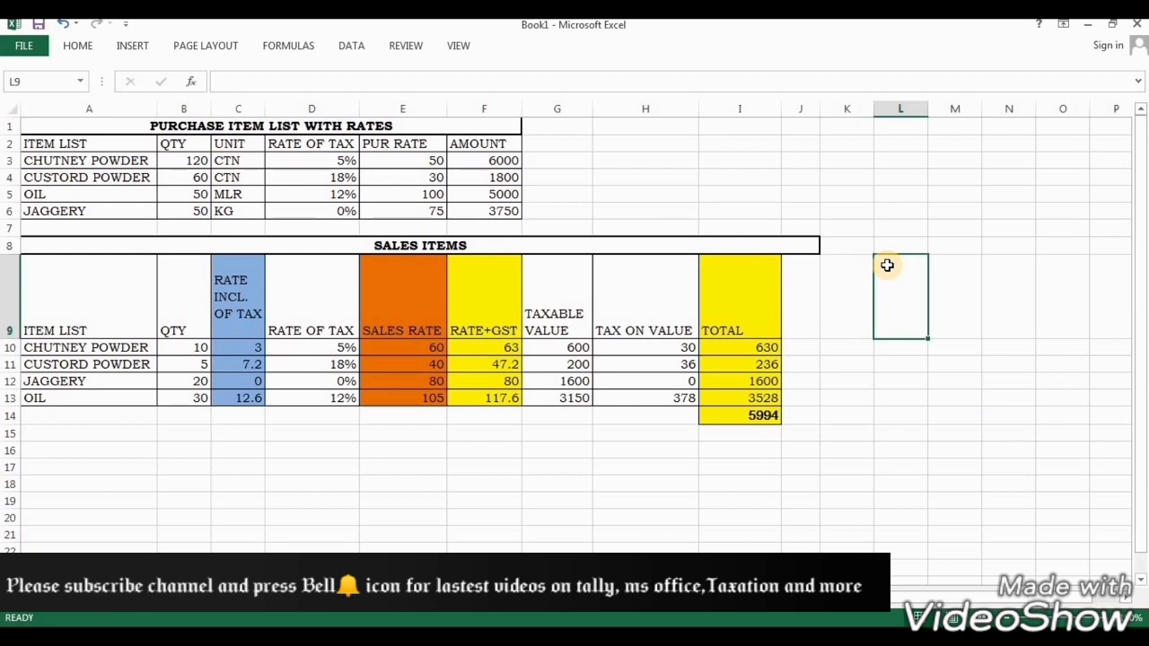
{"action": "left_click", "coordinate": [856, 314]}
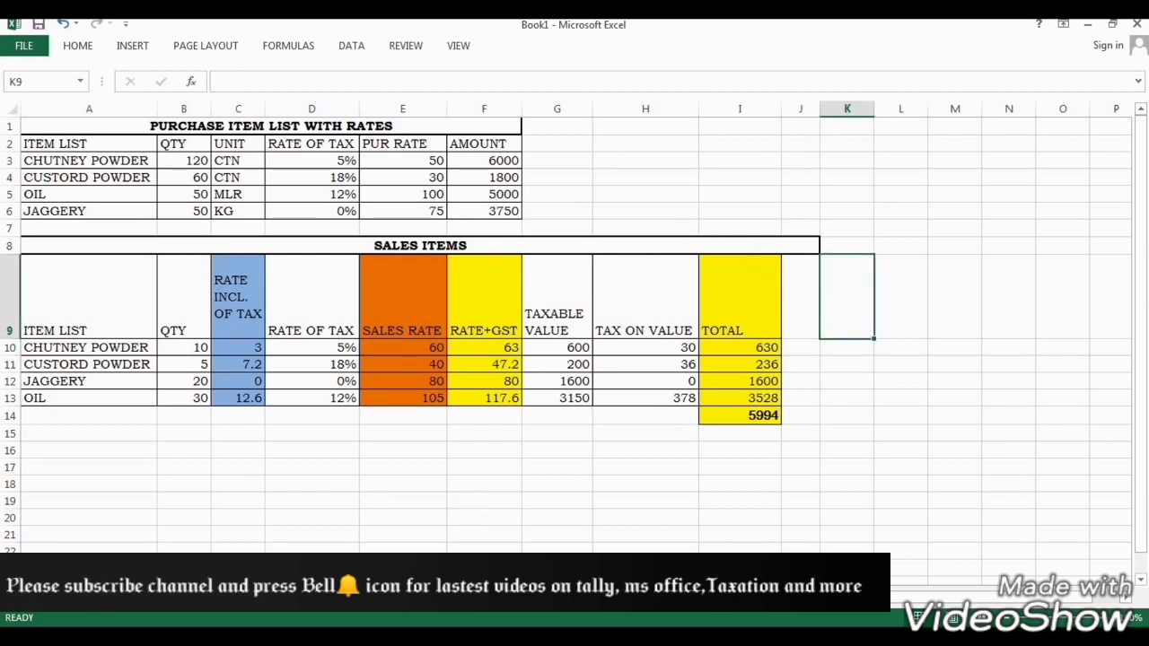
Switch to Tally.ERP 9, set "Allow entry of rate inclusive of tax for stock item" to Yes in the sales invoice configuration and save it.
{"action": "key", "text": "alt+Tab"}
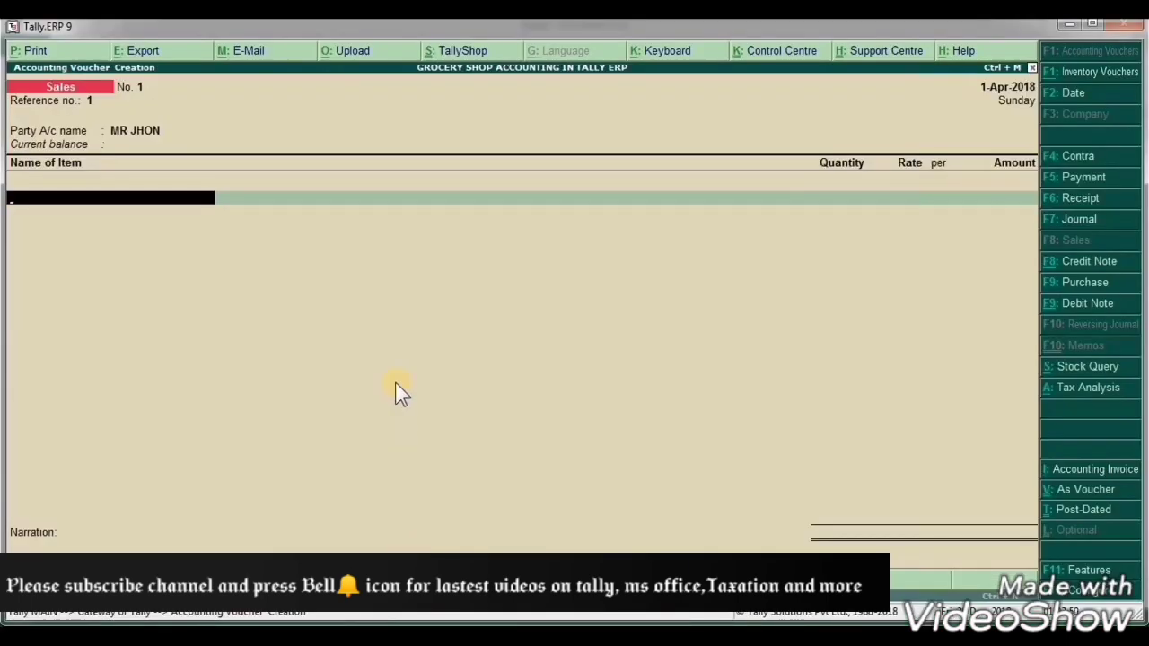
{"action": "key", "text": "F12"}
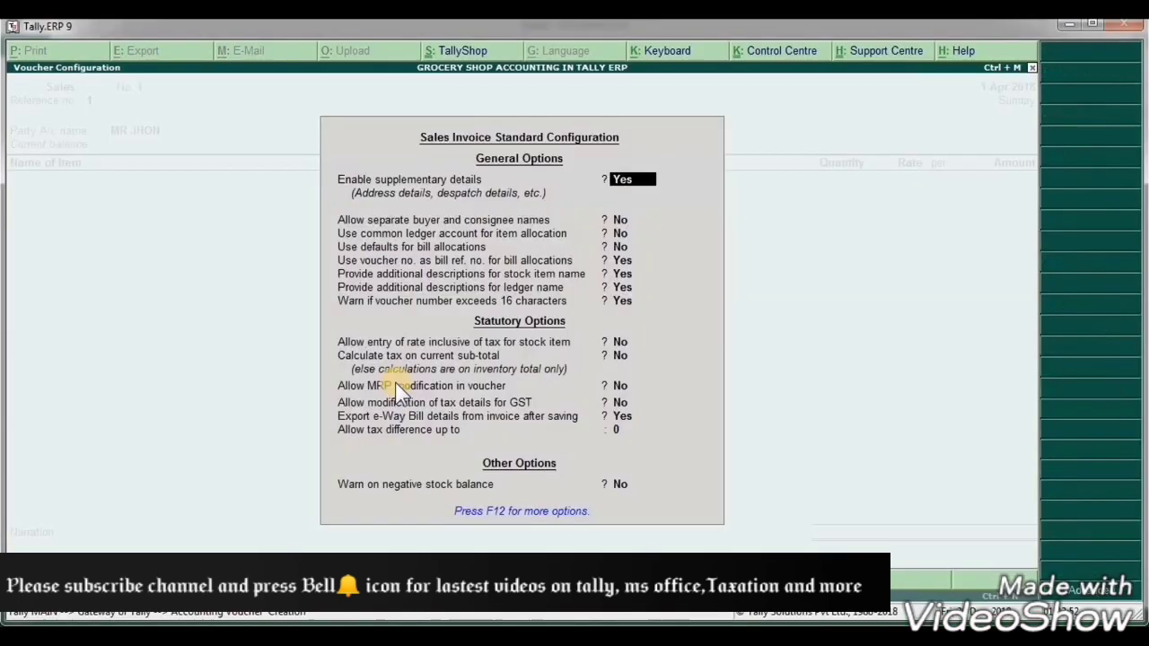
{"action": "key", "text": "Return"}
{"action": "key", "text": "Return"}
{"action": "key", "text": "Return"}
{"action": "key", "text": "Return"}
{"action": "key", "text": "Return"}
{"action": "key", "text": "Return"}
{"action": "key", "text": "Return"}
{"action": "key", "text": "Return"}
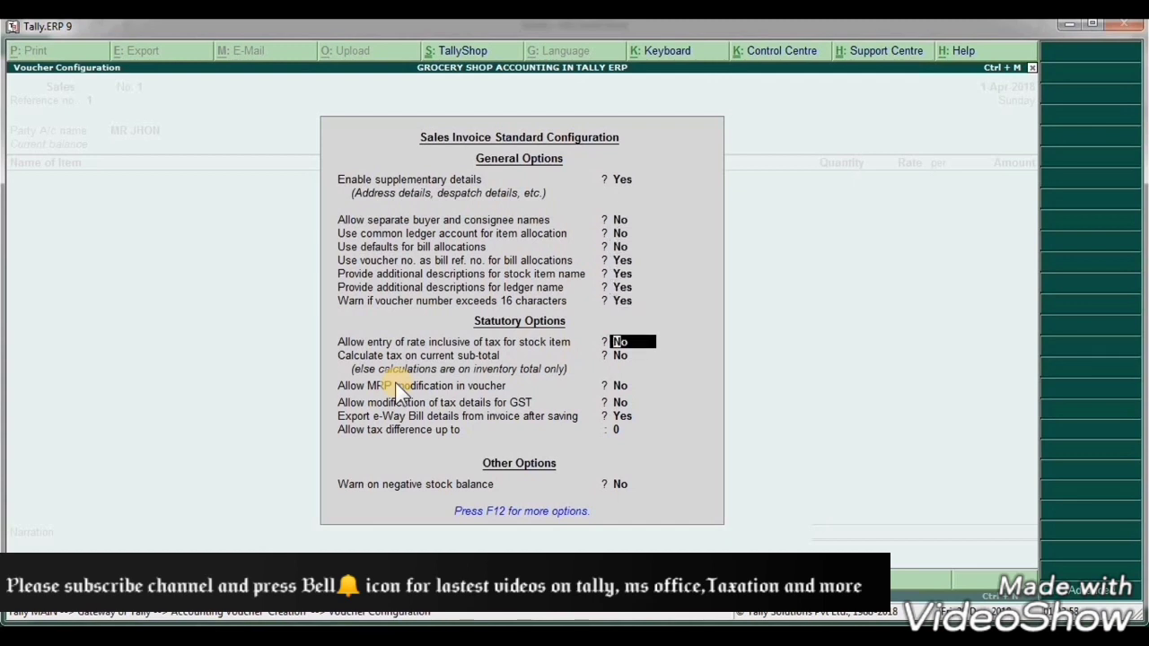
{"action": "type", "text": "y"}
{"action": "key", "text": "Return"}
{"action": "key", "text": "Return"}
{"action": "key", "text": "Return"}
{"action": "key", "text": "Return"}
{"action": "key", "text": "Return"}
{"action": "key", "text": "Return"}
{"action": "key", "text": "Return"}
Keep the sales voucher's reference and party, and accept the party details unchanged to return to the item lines.
{"action": "key", "text": "Return"}
{"action": "key", "text": "Return"}
{"action": "key", "text": "Return"}
{"action": "key", "text": "Return"}
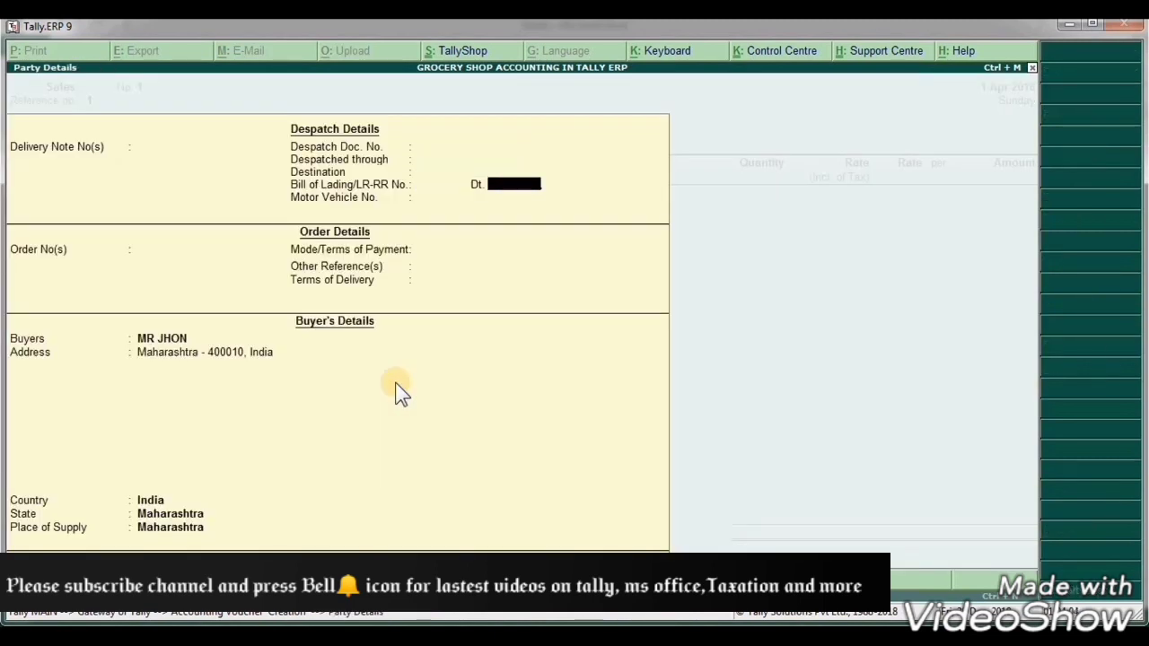
{"action": "key", "text": "Return"}
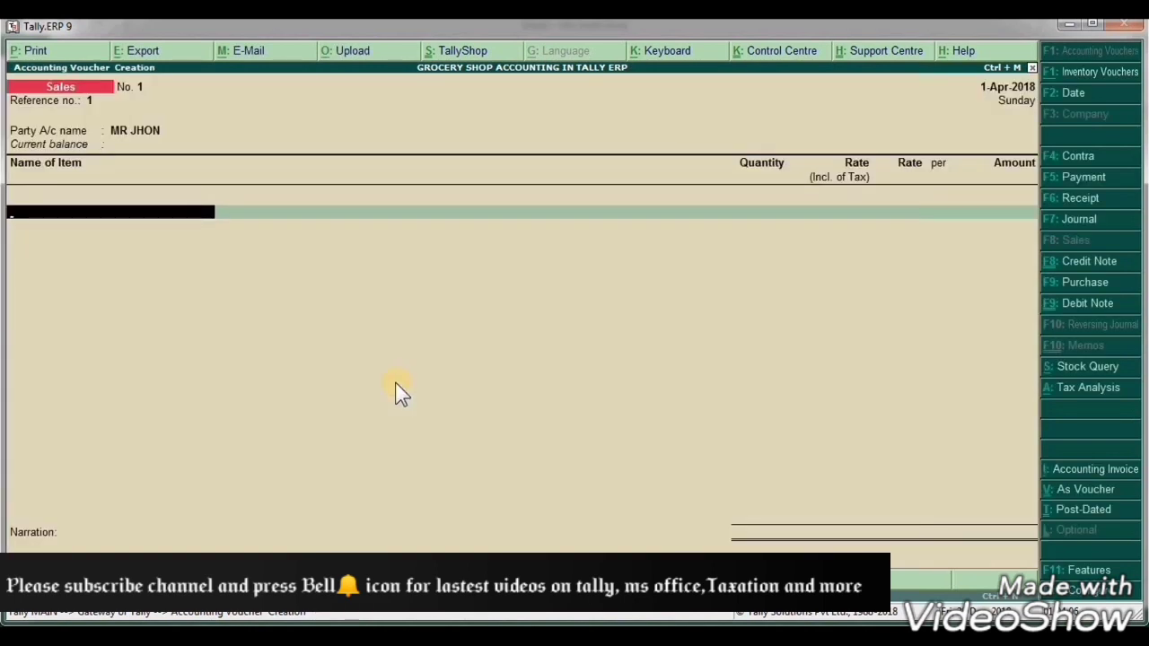
Add CHUTNEY POWDER from the Excel sales list as the first invoice item with a quantity of 10.
{"action": "key", "text": "alt+Tab"}
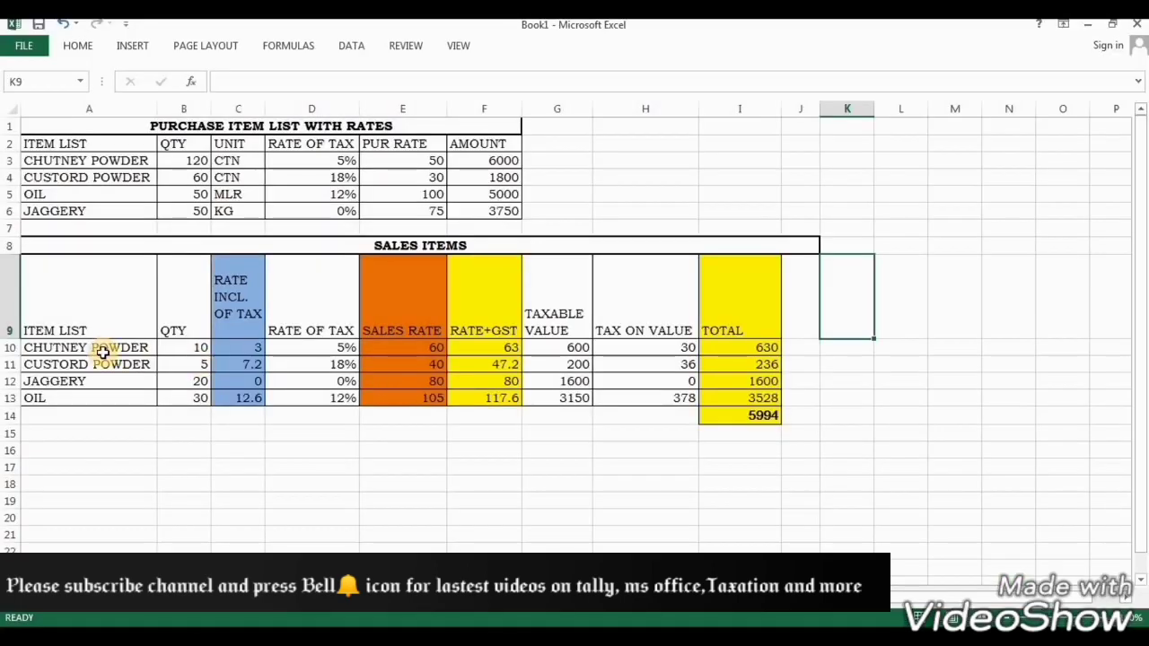
{"action": "left_click", "coordinate": [102, 353]}
{"action": "key", "text": "alt+Tab"}
{"action": "type", "text": "C"}
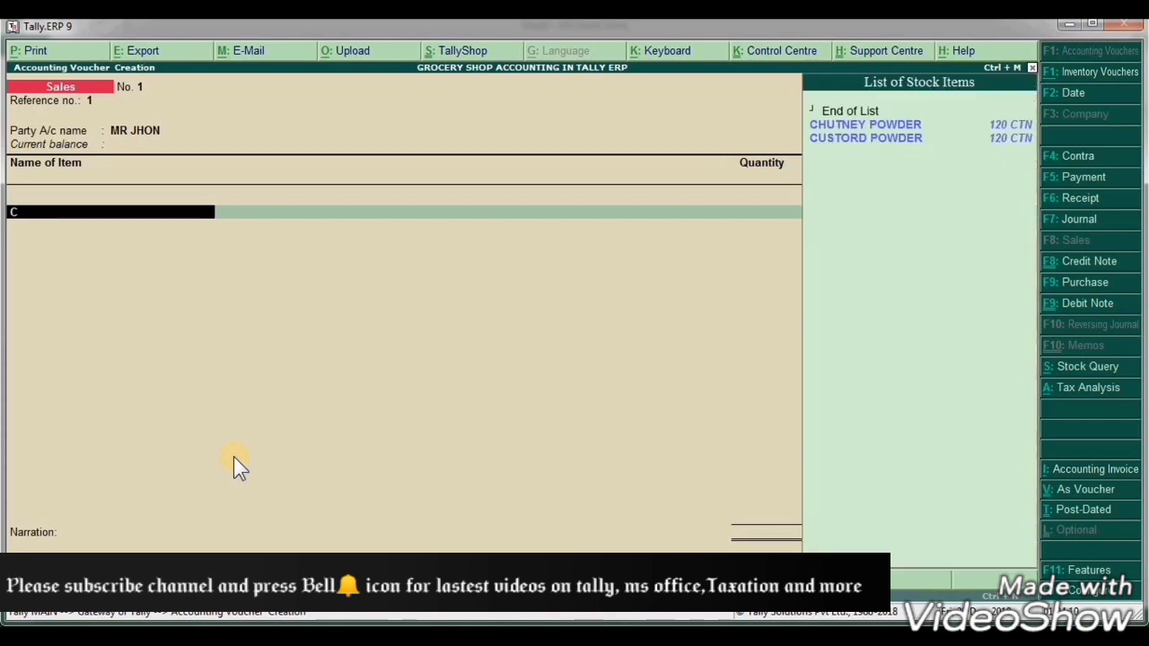
{"action": "key", "text": "Down"}
{"action": "key", "text": "Return"}
{"action": "key", "text": "Return"}
{"action": "key", "text": "alt+Tab"}
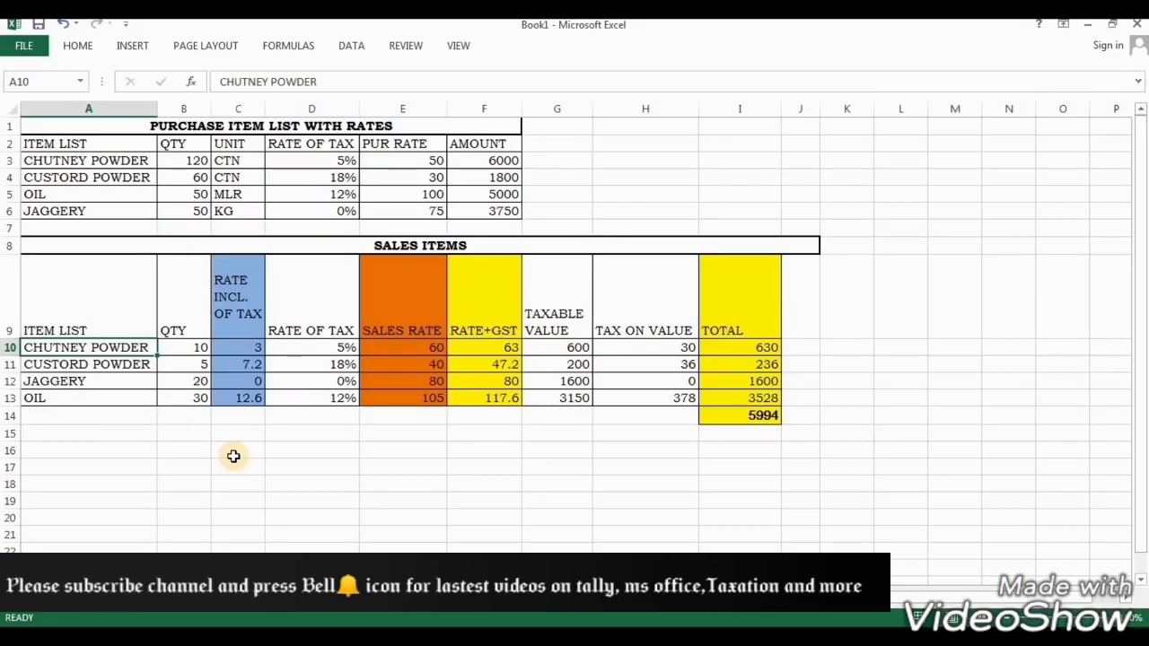
{"action": "key", "text": "alt+Tab"}
{"action": "type", "text": "10"}
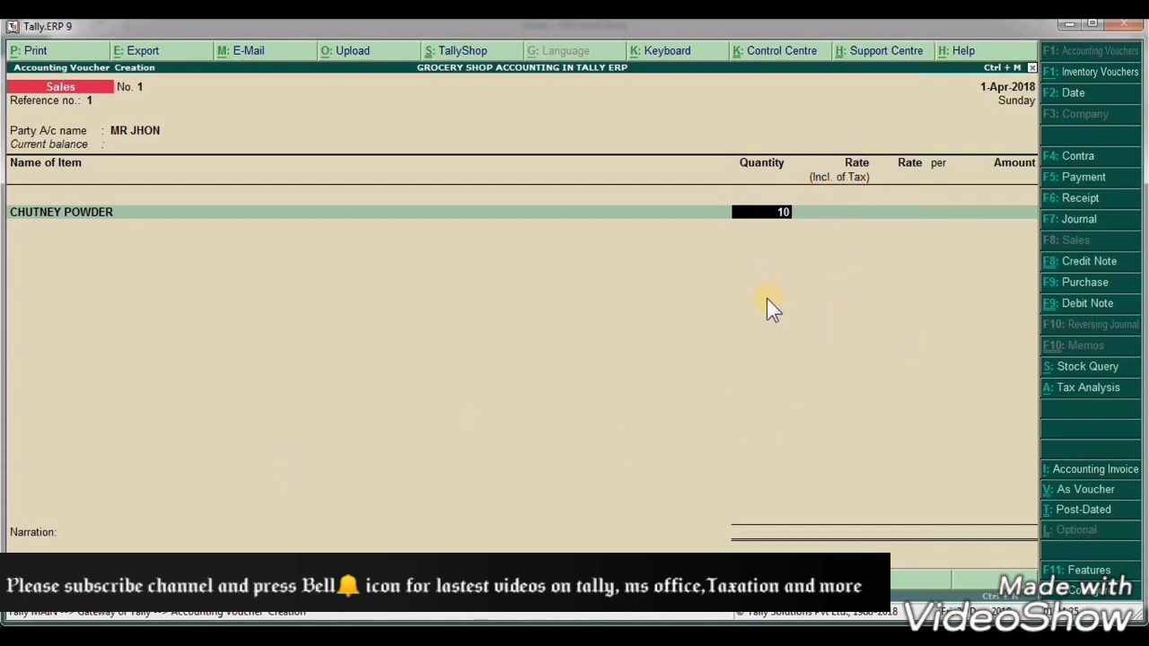
{"action": "key", "text": "Return"}
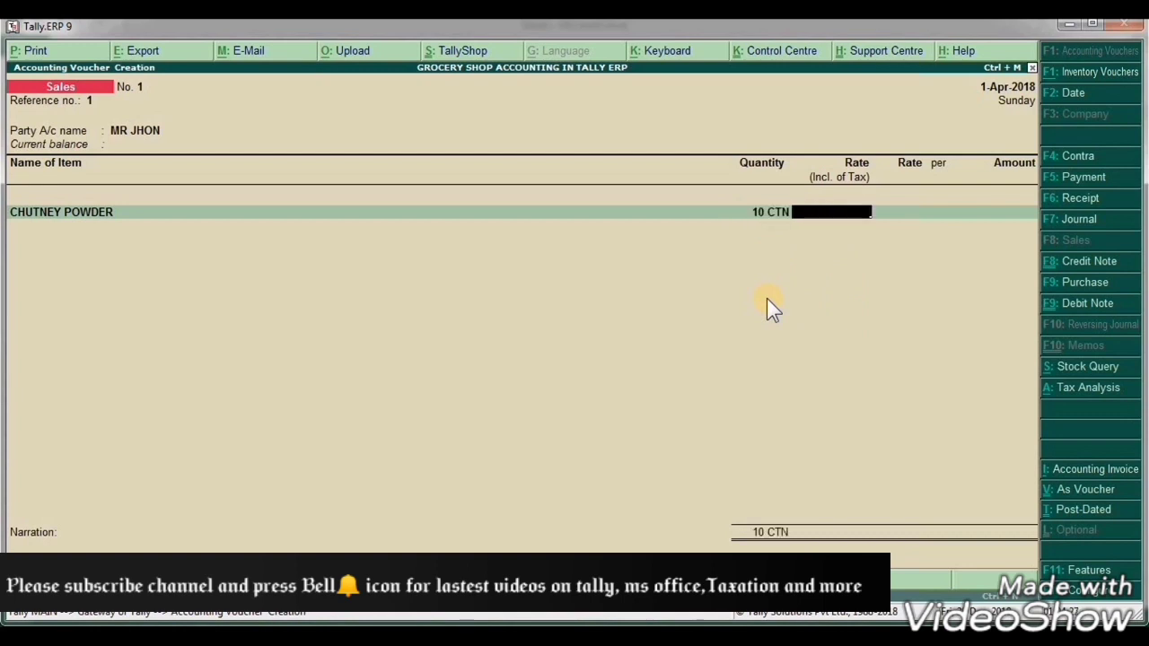
Look up chutney powder's RATE+GST in the Excel sales list and enter 63 as its tax-inclusive rate in the Tally.ERP 9 invoice.
{"action": "key", "text": "alt+Tab"}
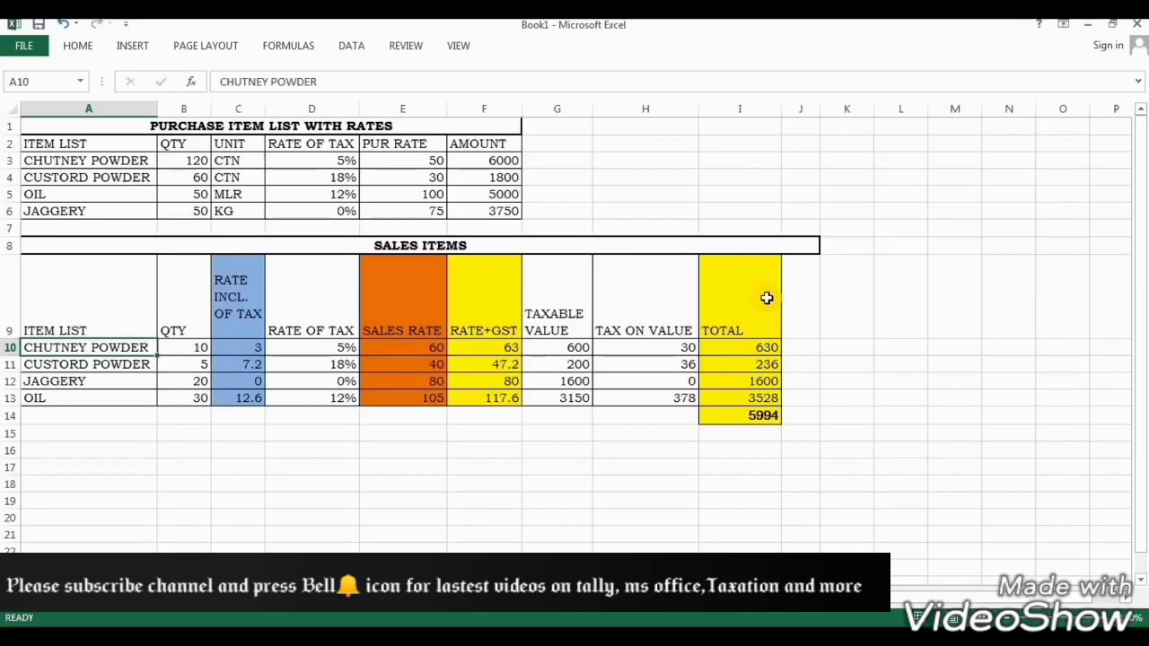
{"action": "left_click", "coordinate": [484, 350]}
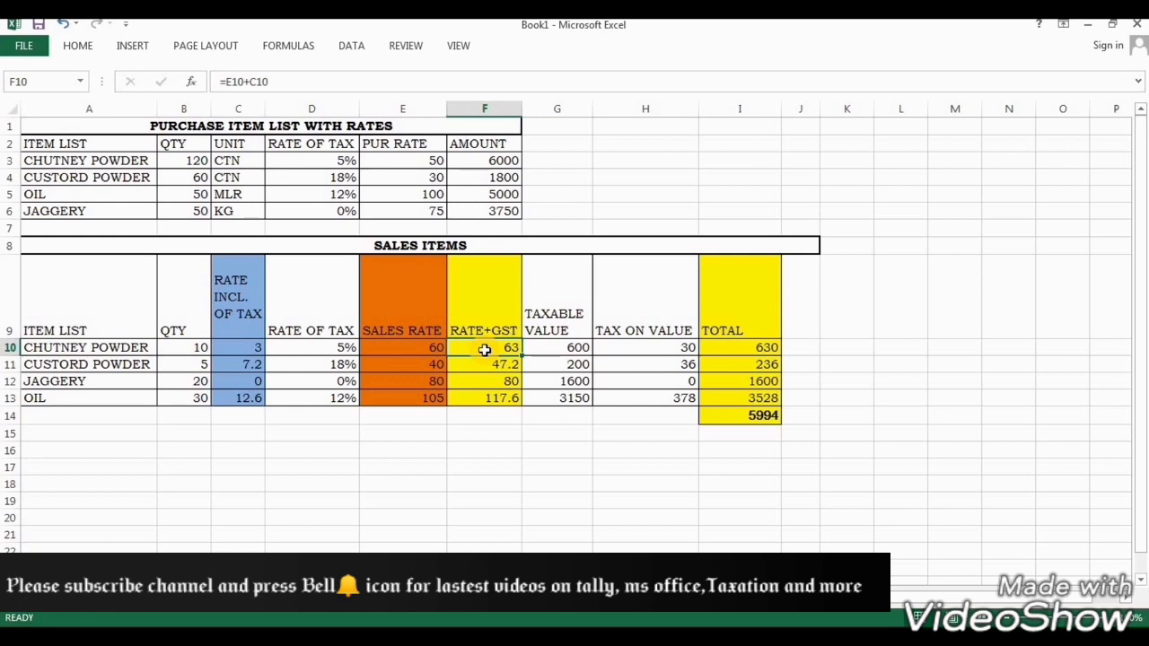
{"action": "left_click", "coordinate": [500, 362]}
{"action": "left_click", "coordinate": [500, 350]}
{"action": "key", "text": "alt+Tab"}
{"action": "type", "text": "363"}
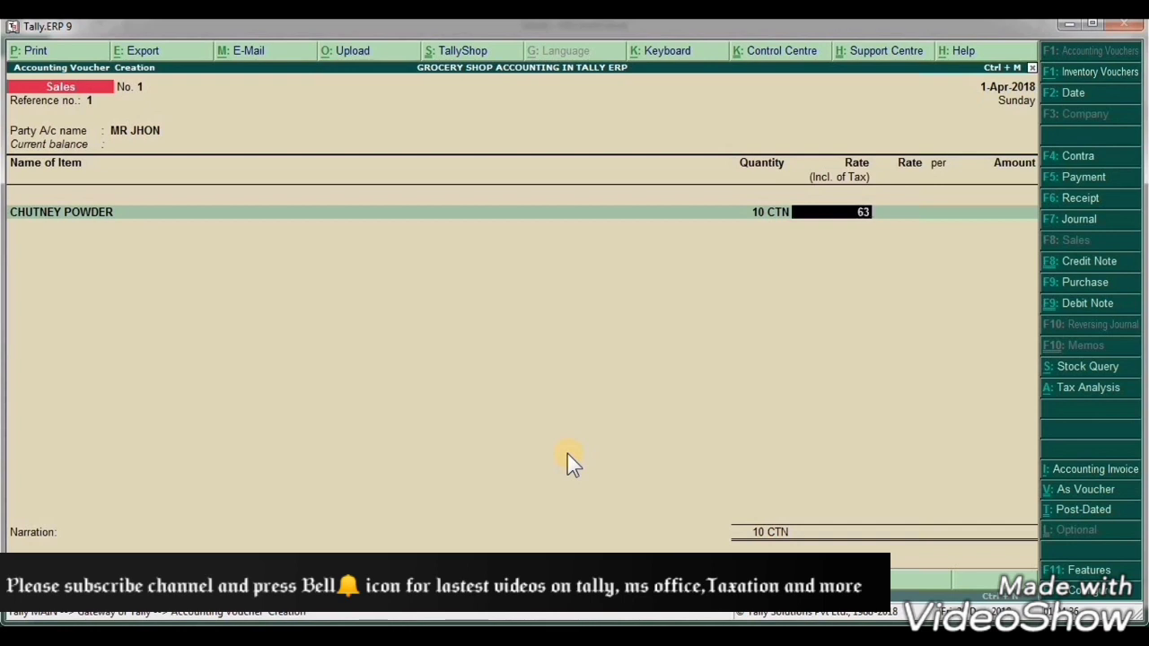
{"action": "key", "text": "Return"}
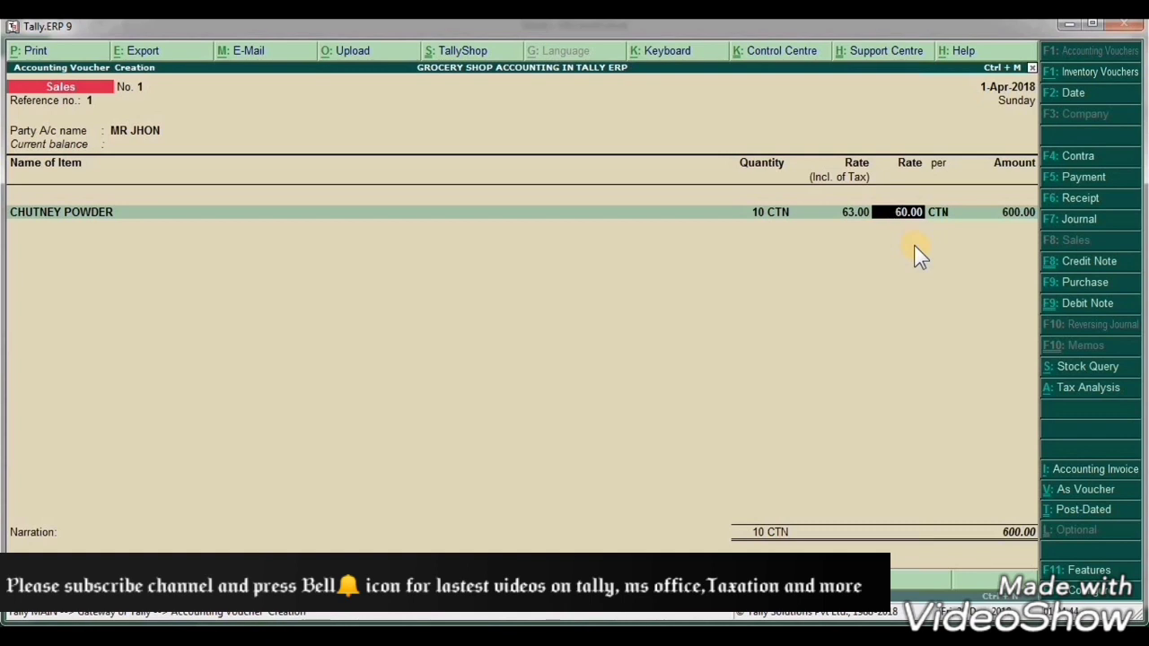
Accept chutney powder's tax-exclusive rate, unit and amount, and allocate the full amount to SALES ACCOUNT @ 5%.
{"action": "key", "text": "Return"}
{"action": "key", "text": "Return"}
{"action": "key", "text": "Return"}
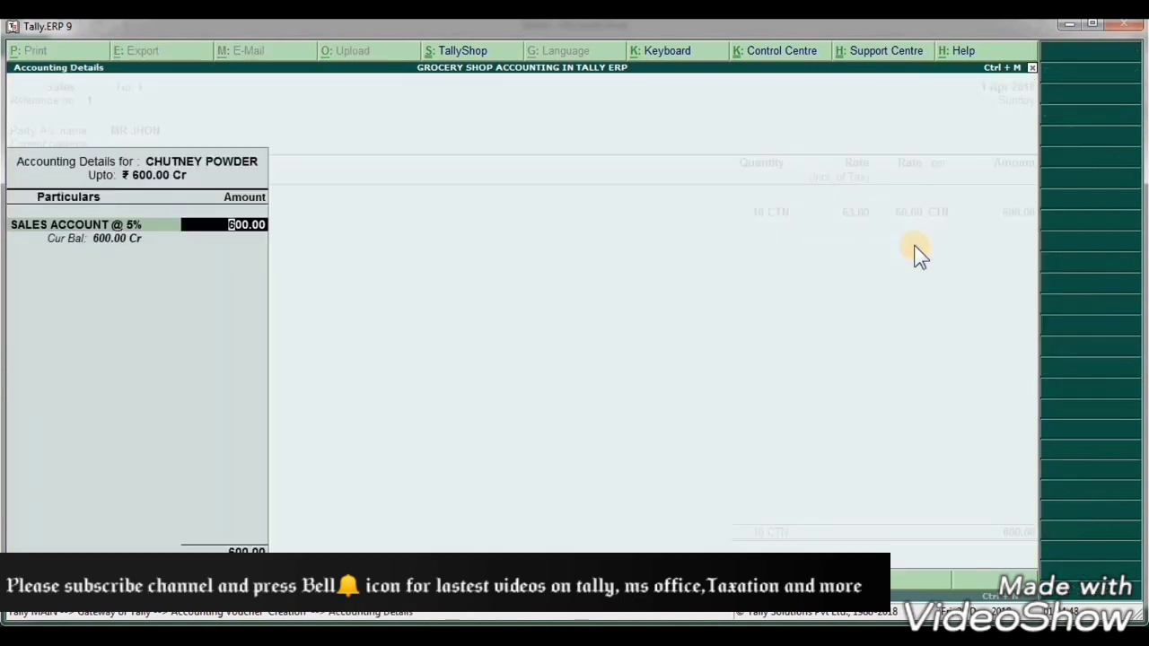
{"action": "key", "text": "Return"}
Add CUSTORD POWDER as the second invoice item with a quantity of 5, taken from the Excel sales list.
{"action": "key", "text": "alt+Tab"}
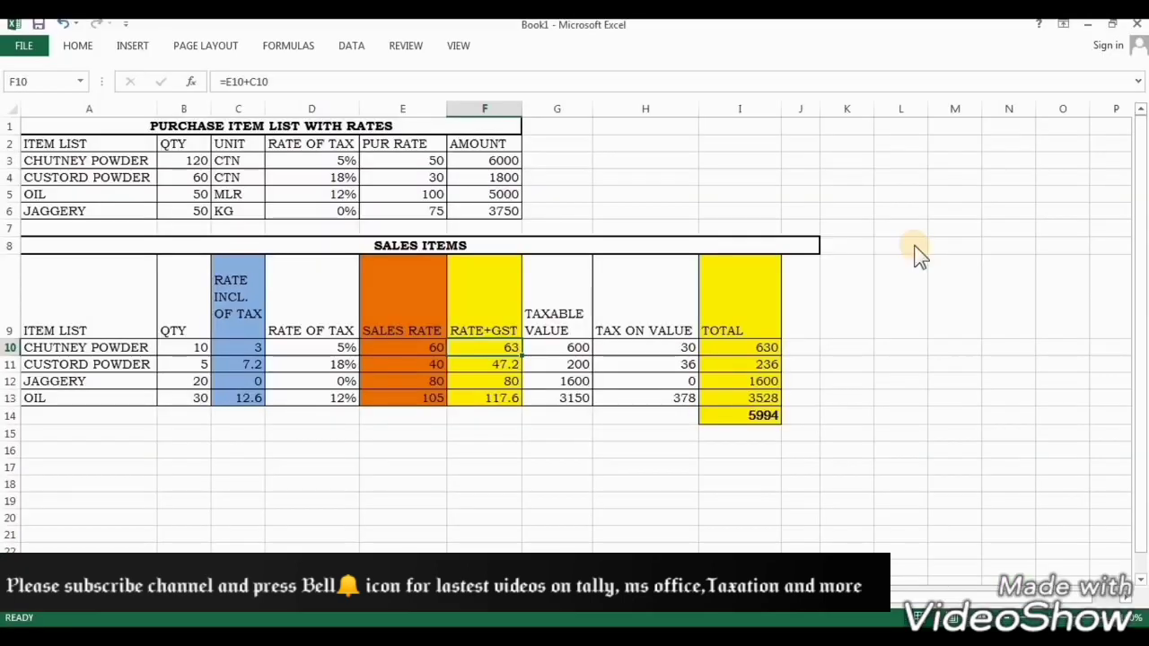
{"action": "key", "text": "alt+Tab"}
{"action": "type", "text": "CU"}
{"action": "key", "text": "Return"}
{"action": "key", "text": "Return"}
{"action": "key", "text": "alt+Tab"}
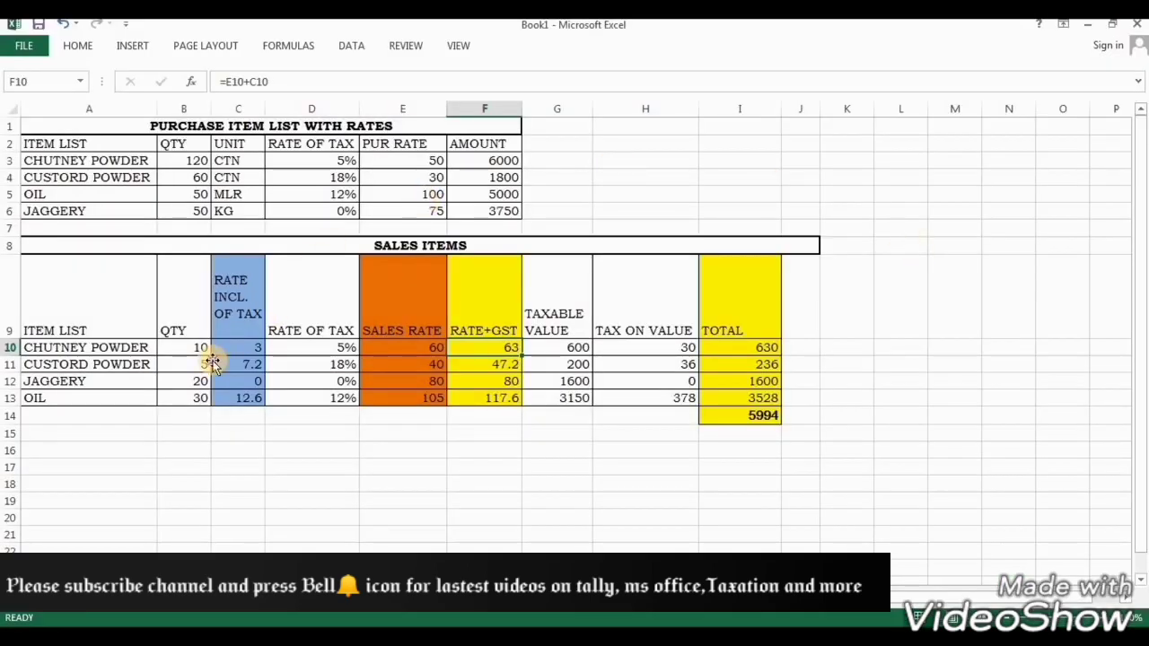
{"action": "left_click", "coordinate": [217, 363]}
{"action": "left_click", "coordinate": [203, 365]}
{"action": "key", "text": "alt+Tab"}
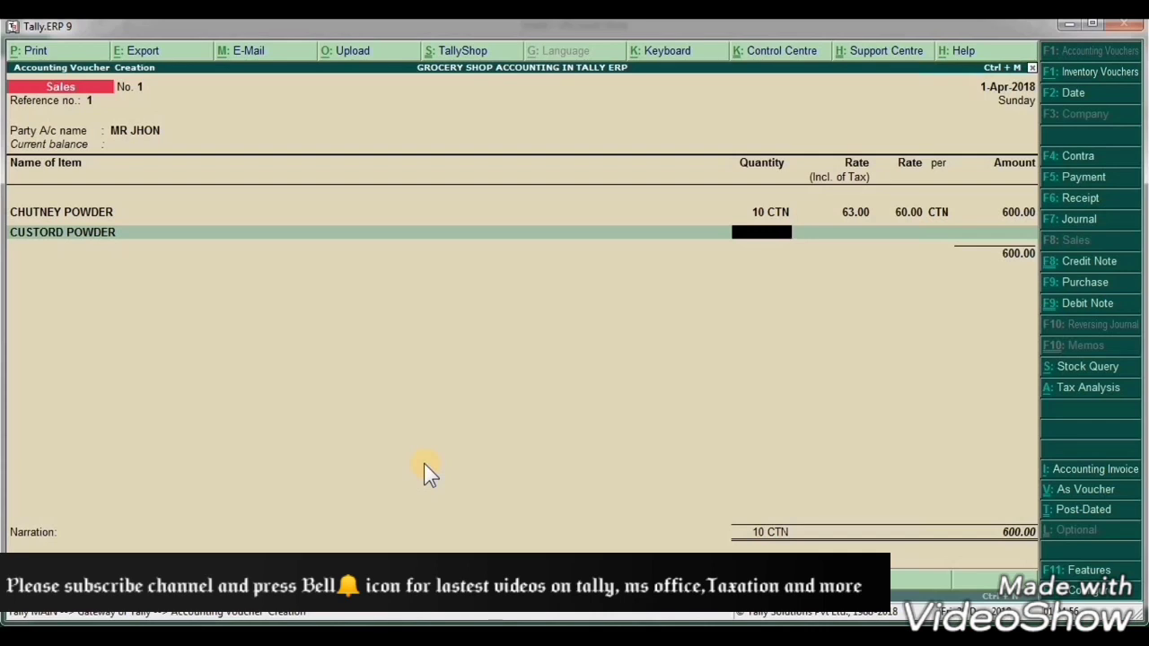
{"action": "type", "text": "5"}
{"action": "key", "text": "Return"}
Switch to Excel and check custord powder's RATE+GST, sales rate and rate of tax in the sales list.
{"action": "key", "text": "alt+Tab"}
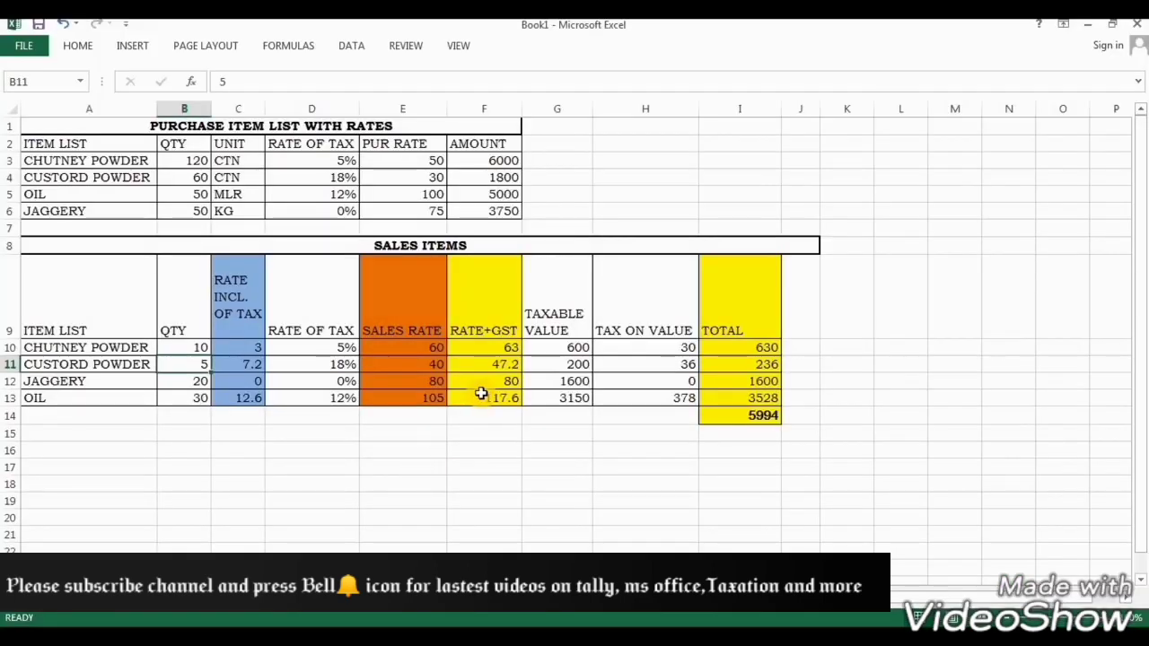
{"action": "left_click", "coordinate": [489, 364]}
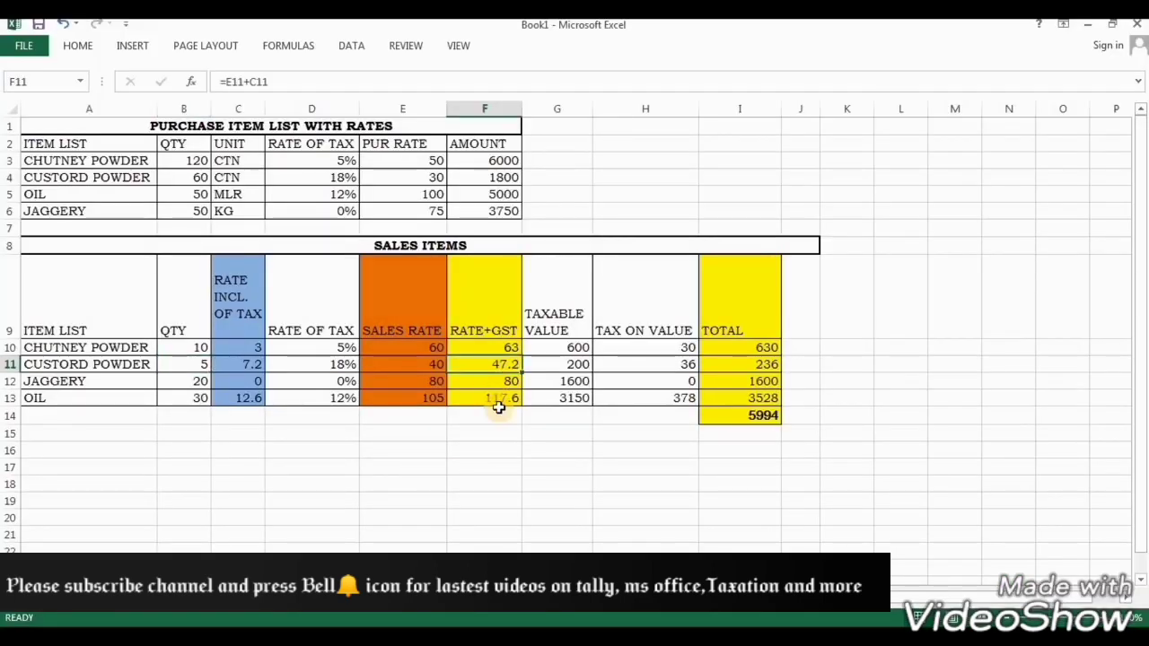
{"action": "left_click", "coordinate": [405, 365]}
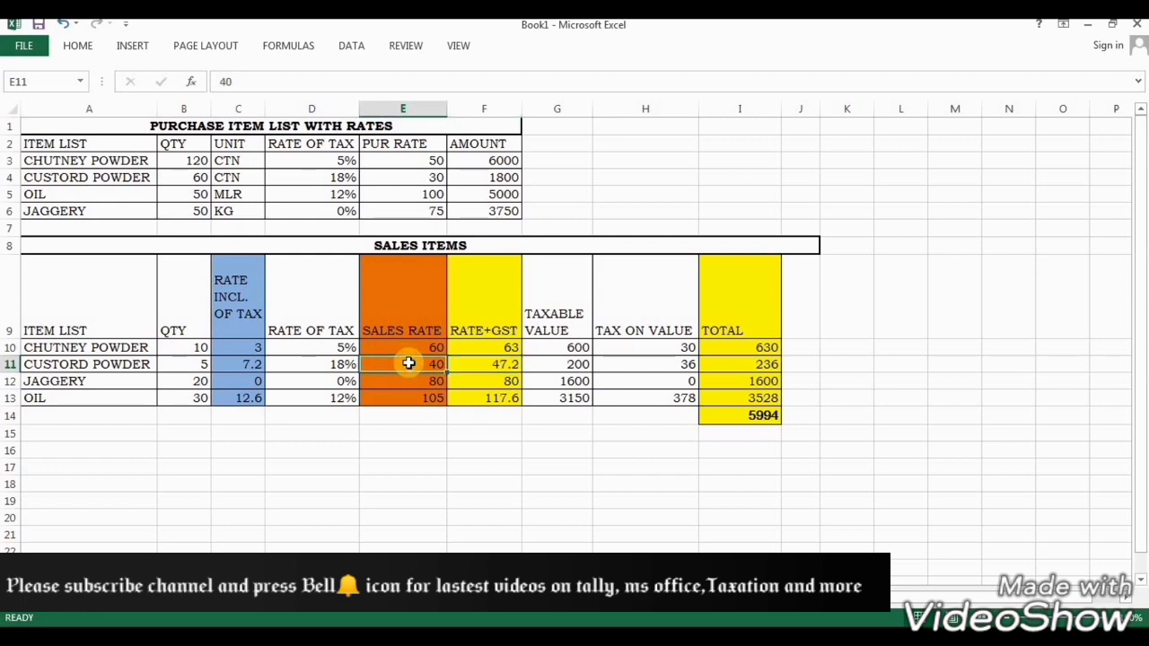
{"action": "left_click", "coordinate": [330, 366]}
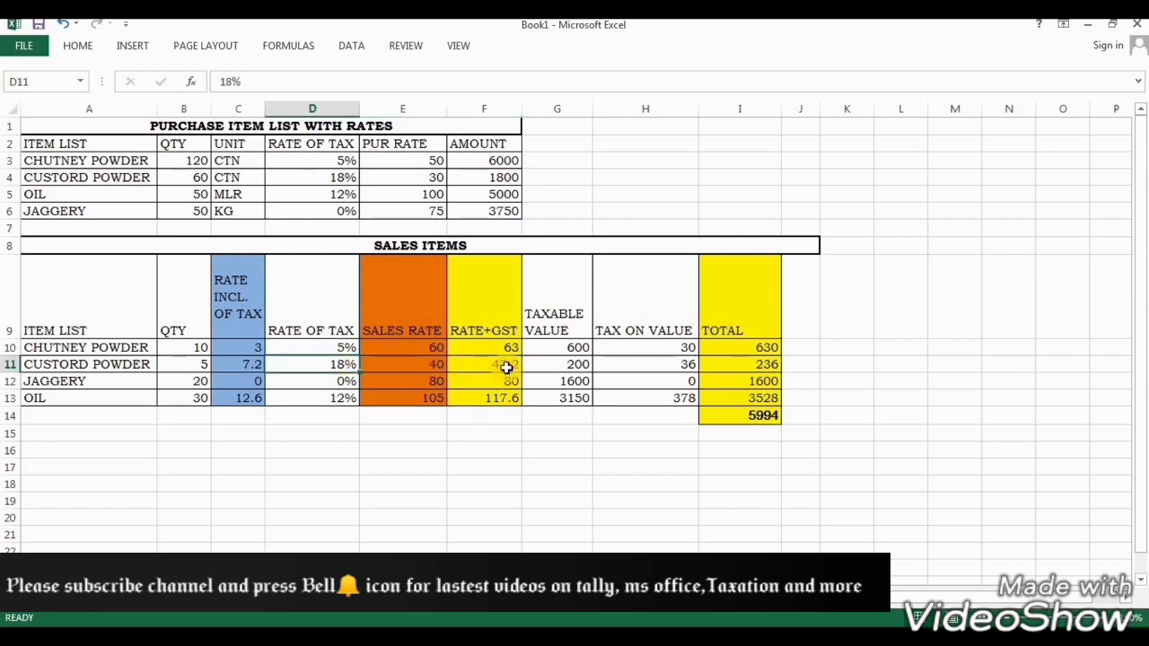